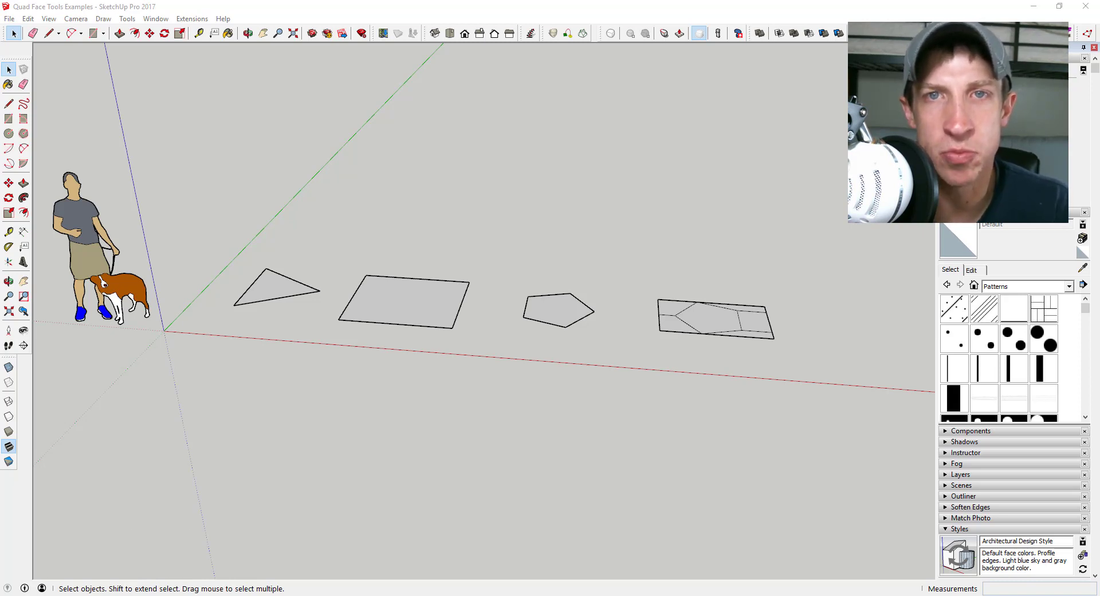
Select the two inner bands of faces of the flat ring mesh in top view and open them for vertex editing
{"action": "scroll", "coordinate": [896, 329], "scroll_direction": "down", "scroll_amount": 6}
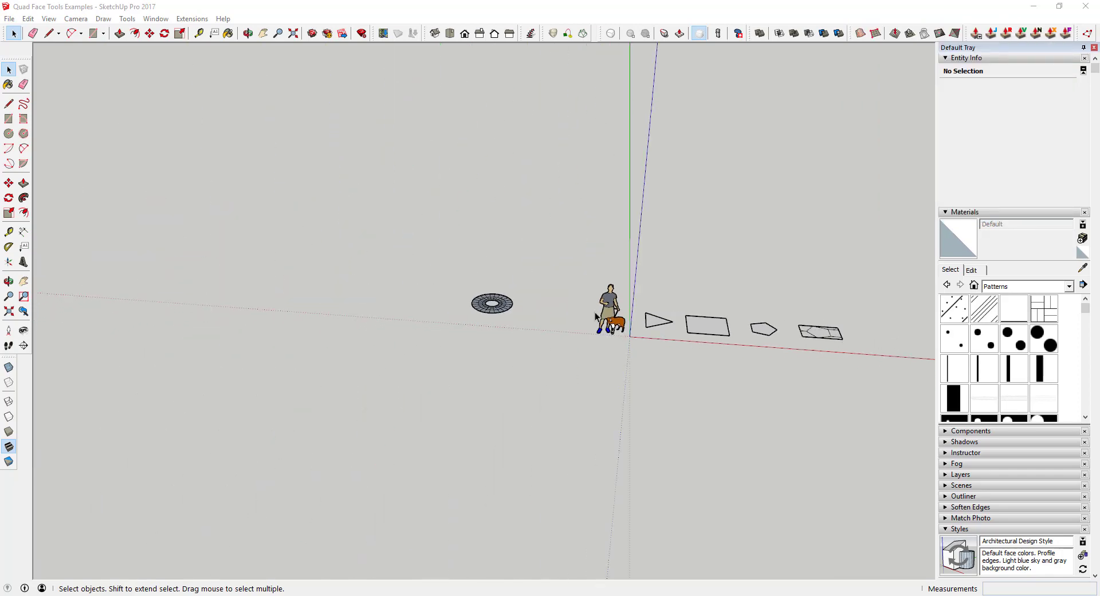
{"action": "scroll", "coordinate": [507, 290], "scroll_direction": "up", "scroll_amount": 1}
{"action": "scroll", "coordinate": [507, 290], "scroll_direction": "up", "scroll_amount": 6}
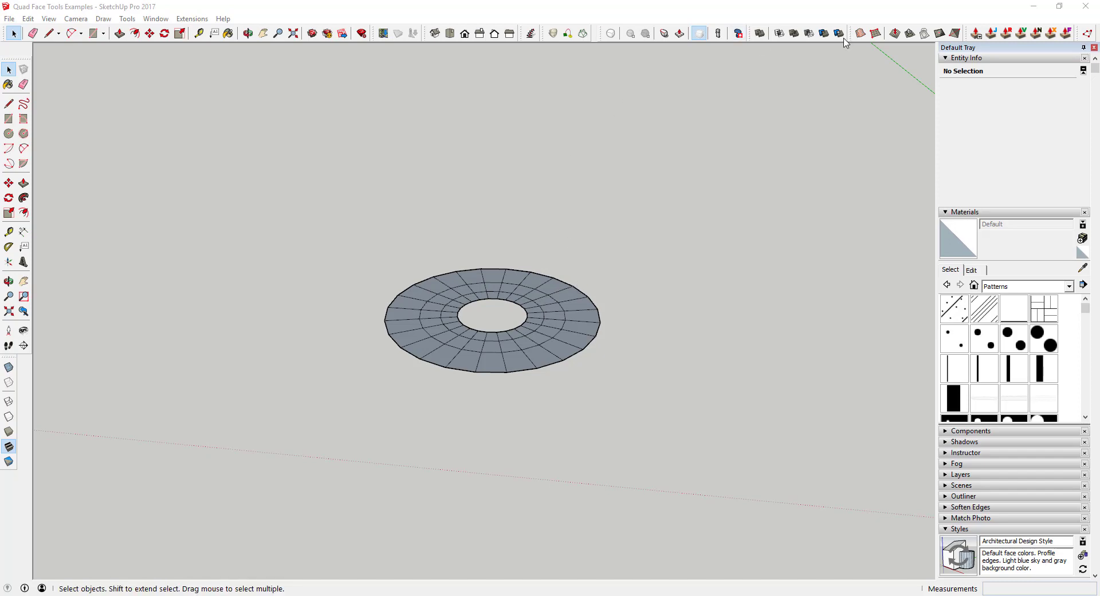
{"action": "left_click", "coordinate": [451, 34]}
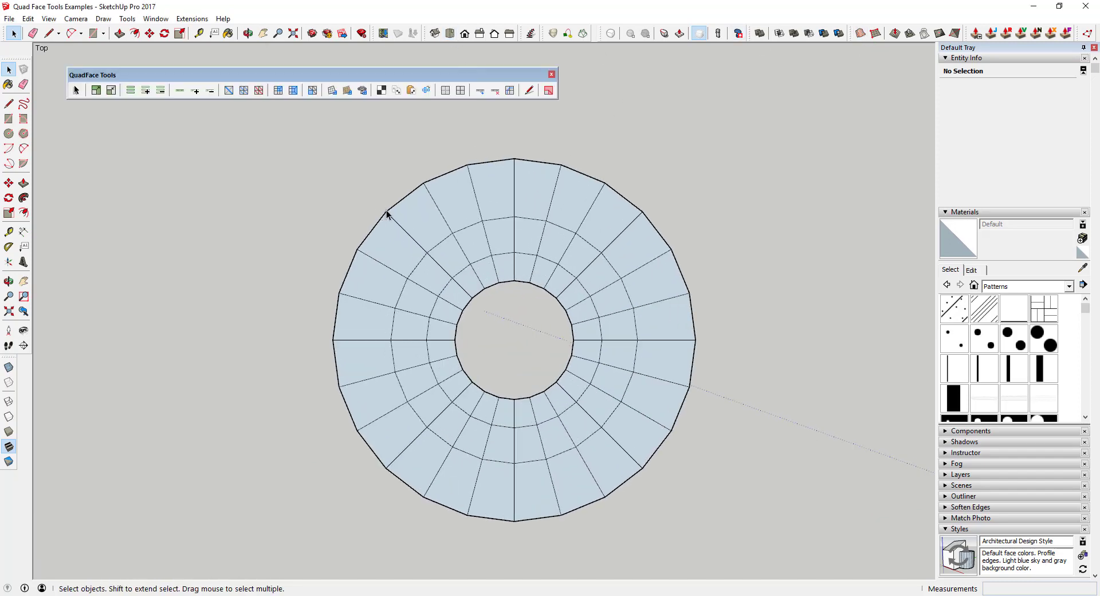
{"action": "left_click_drag", "start_coordinate": [387, 214], "coordinate": [629, 457]}
{"action": "middle_click_drag", "start_coordinate": [539, 438], "coordinate": [638, 111]}
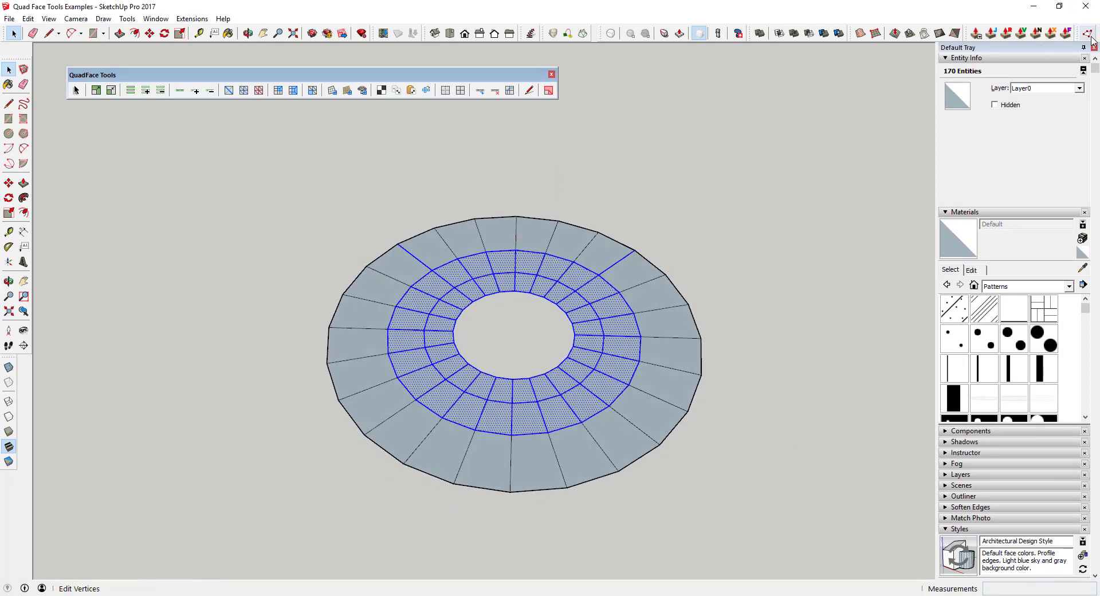
{"action": "left_click", "coordinate": [1088, 33]}
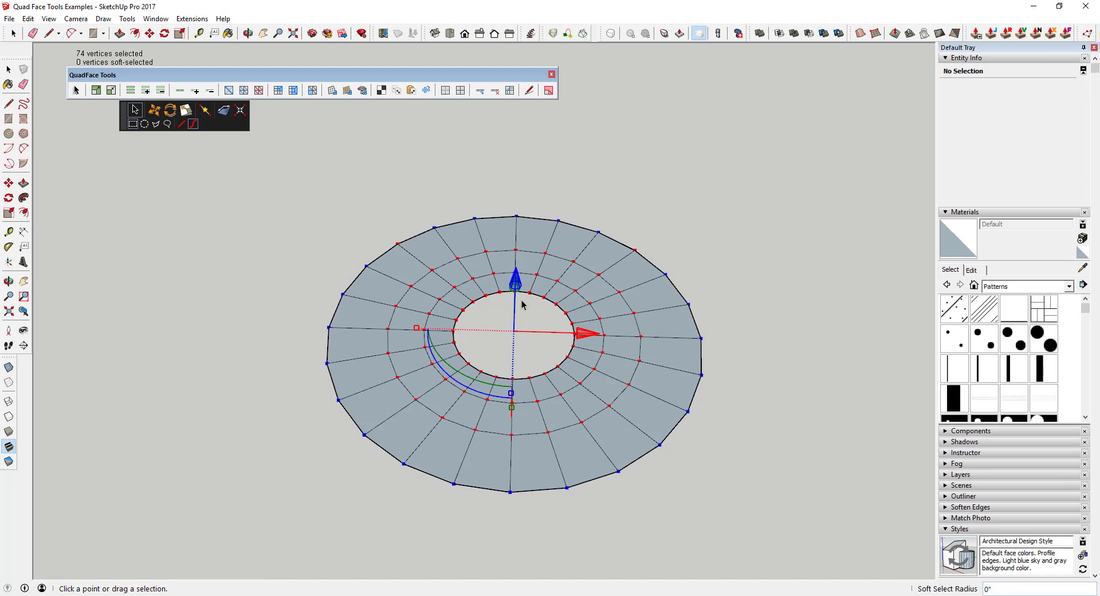
Try to raise the selected inner-band vertices along the blue axis, and undo the move
{"action": "left_click_drag", "start_coordinate": [519, 298], "coordinate": [517, 279]}
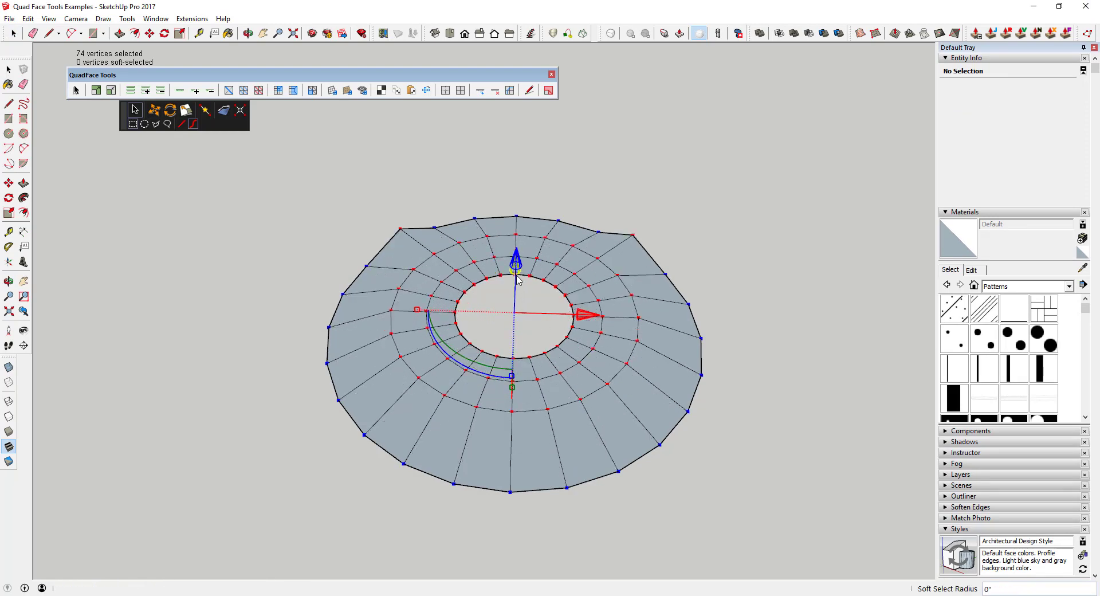
{"action": "middle_click_drag", "start_coordinate": [515, 298], "coordinate": [518, 329]}
{"action": "key", "text": "ctrl+z"}
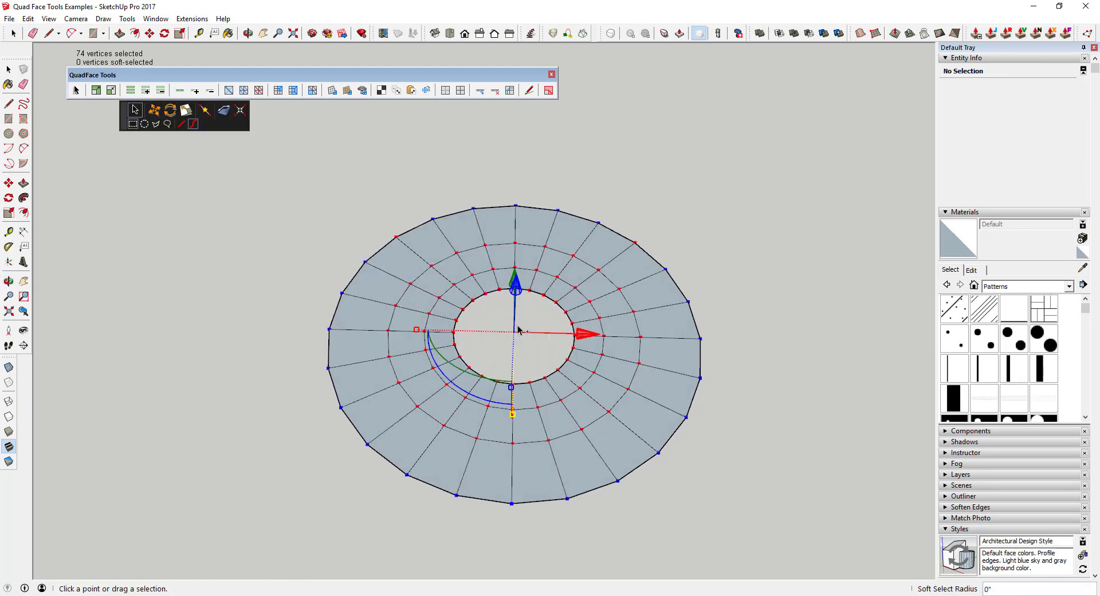
Deselect the stray outer-rim vertices and shift the inner-band vertices along the green axis
{"action": "left_click", "coordinate": [396, 237], "text": "shift"}
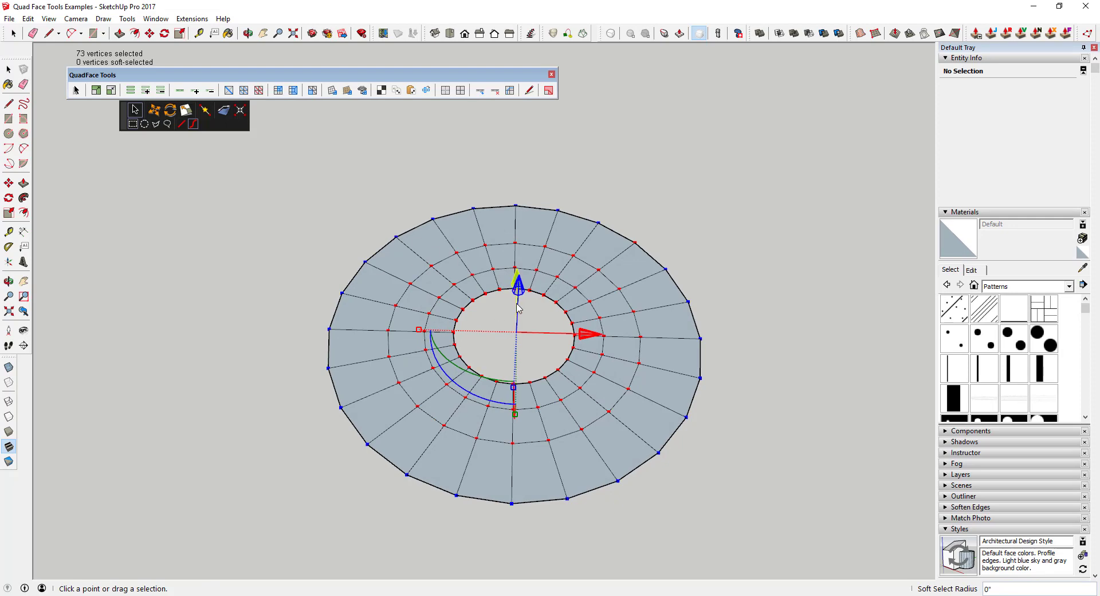
{"action": "left_click_drag", "start_coordinate": [518, 291], "coordinate": [518, 264]}
{"action": "middle_click_drag", "start_coordinate": [508, 311], "coordinate": [529, 337]}
{"action": "key", "text": "ctrl+z"}
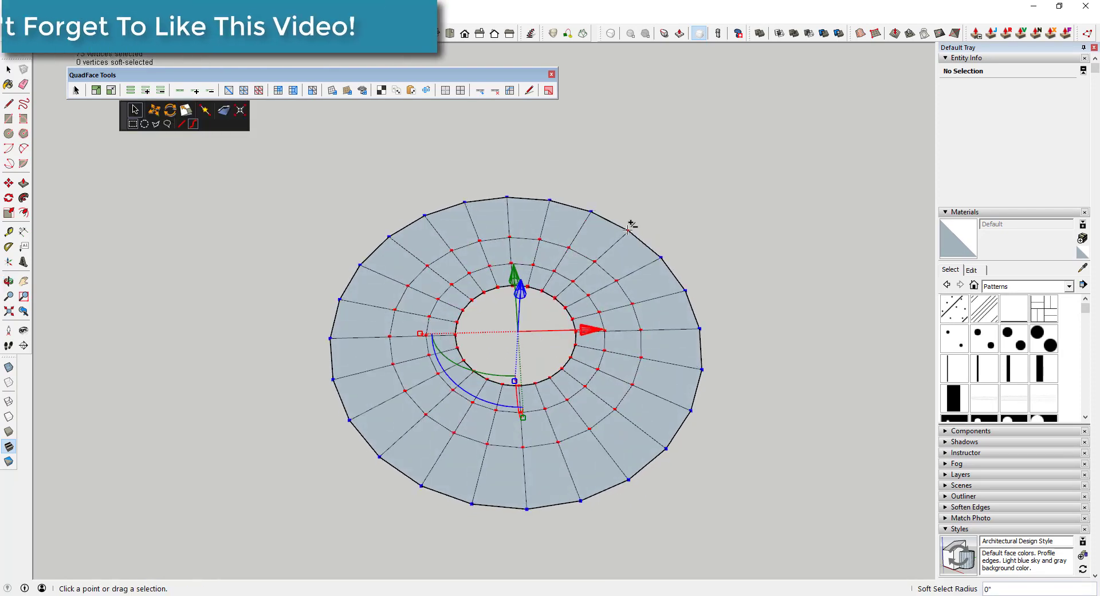
{"action": "left_click_drag", "start_coordinate": [513, 276], "coordinate": [522, 310]}
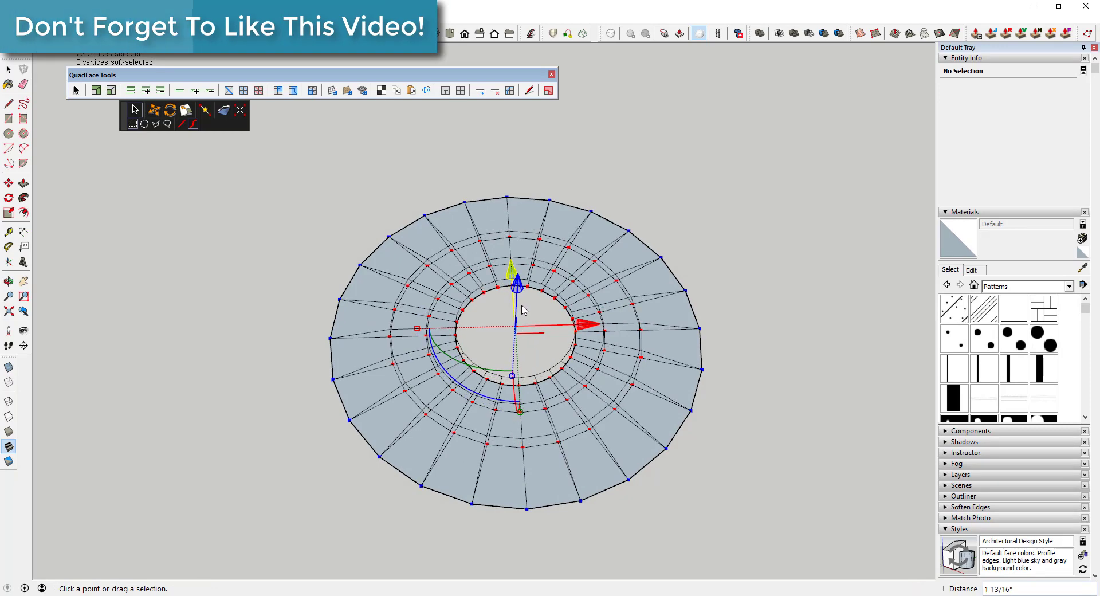
{"action": "middle_click_drag", "start_coordinate": [522, 310], "coordinate": [474, 300]}
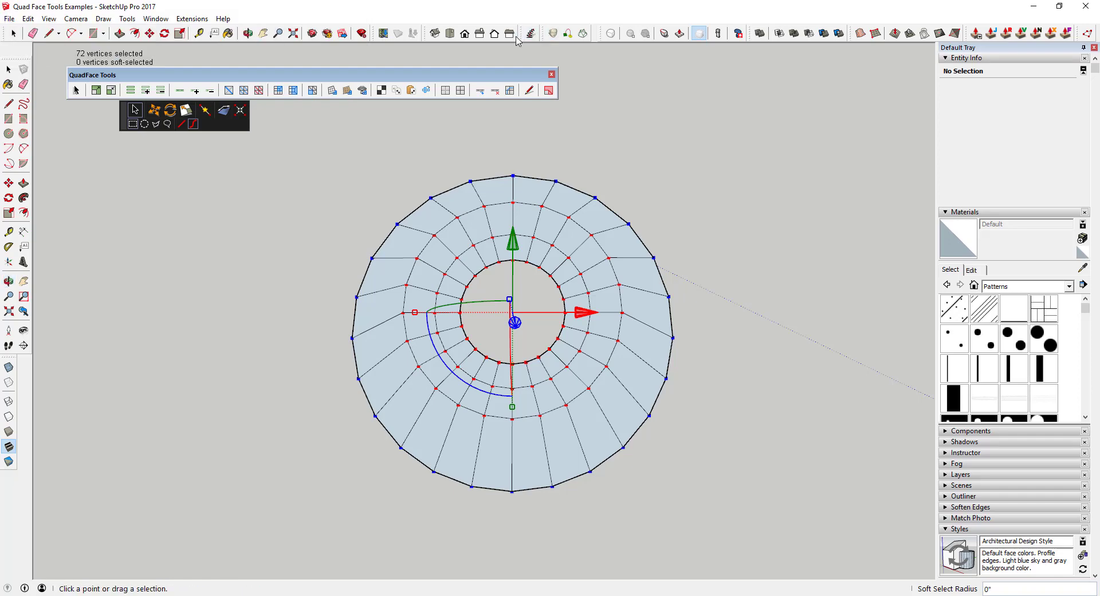
Select every face of the innermost band around the central hole, working in top view
{"action": "left_click", "coordinate": [451, 34]}
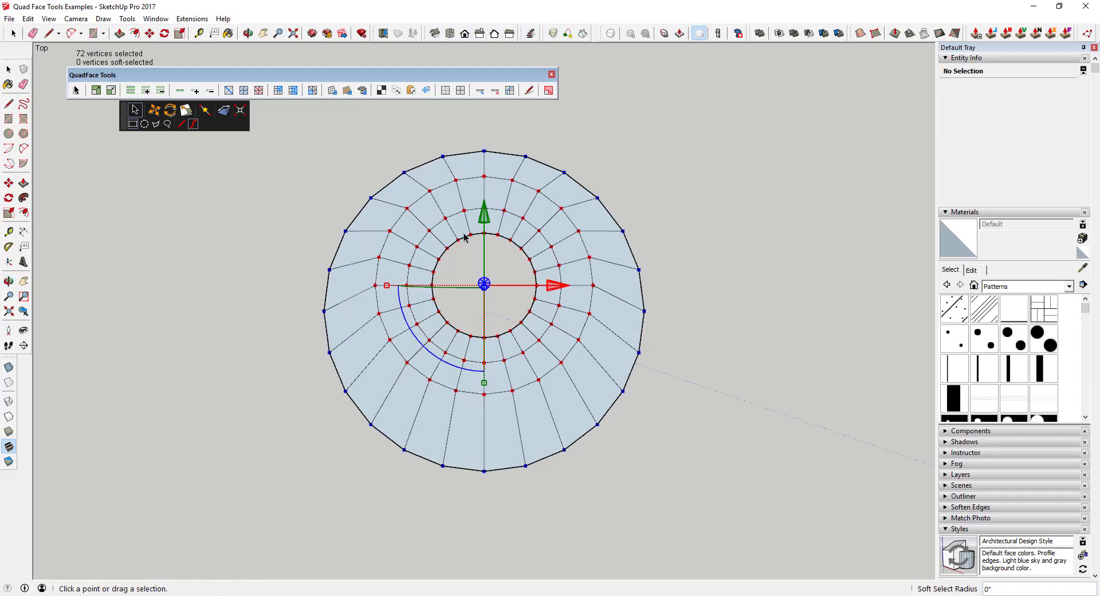
{"action": "scroll", "coordinate": [464, 238], "scroll_direction": "up", "scroll_amount": 3}
{"action": "key", "text": "space"}
{"action": "left_click_drag", "start_coordinate": [402, 210], "coordinate": [642, 451]}
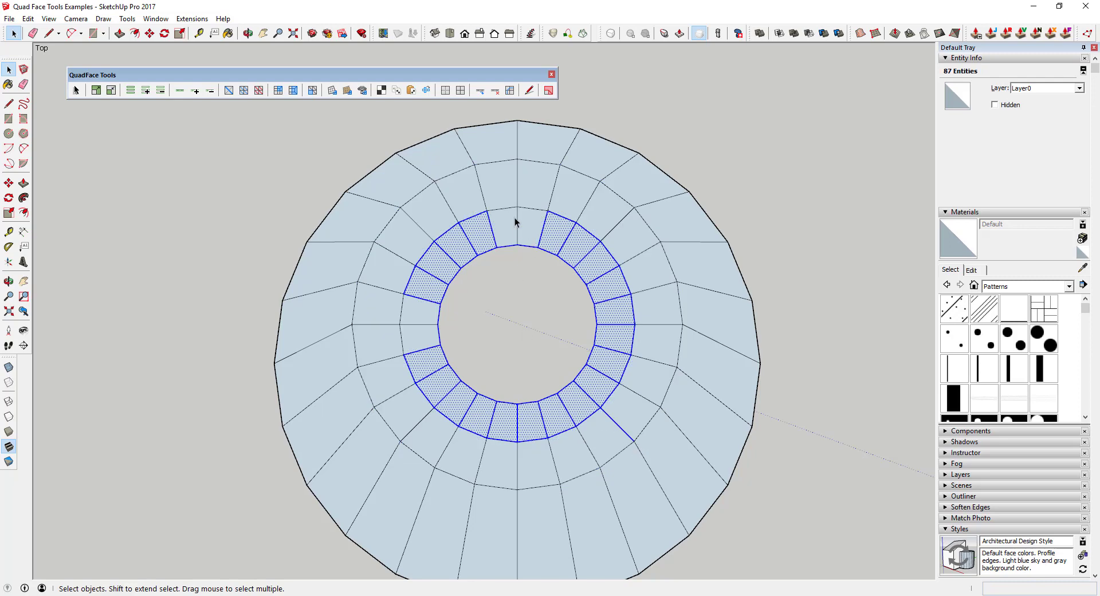
{"action": "left_click", "coordinate": [415, 342], "text": "shift"}
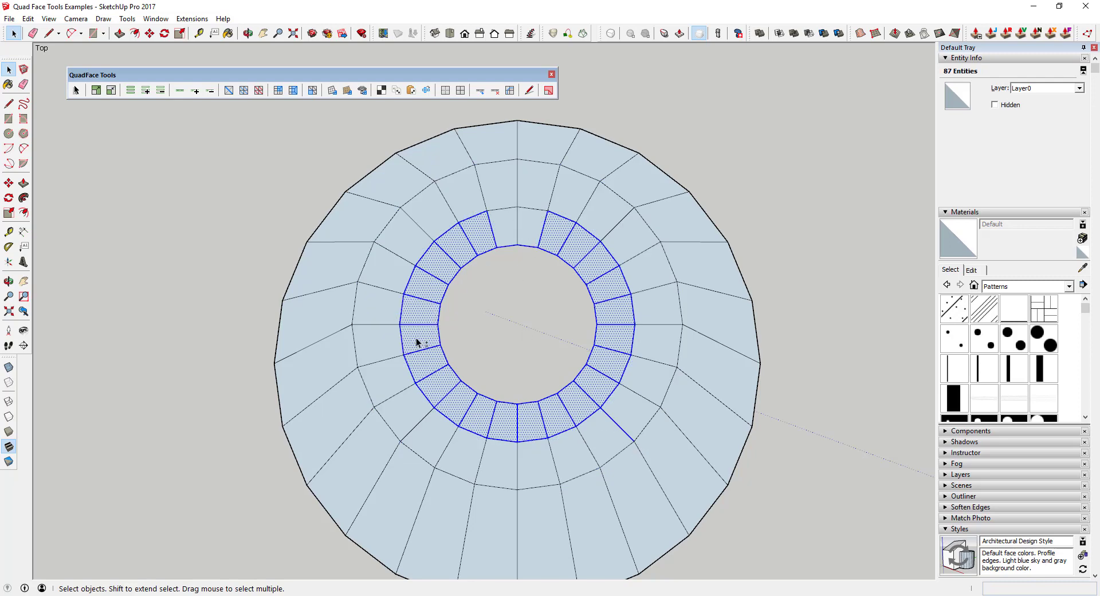
{"action": "left_click", "coordinate": [513, 228], "text": "shift"}
{"action": "left_click", "coordinate": [525, 228], "text": "shift"}
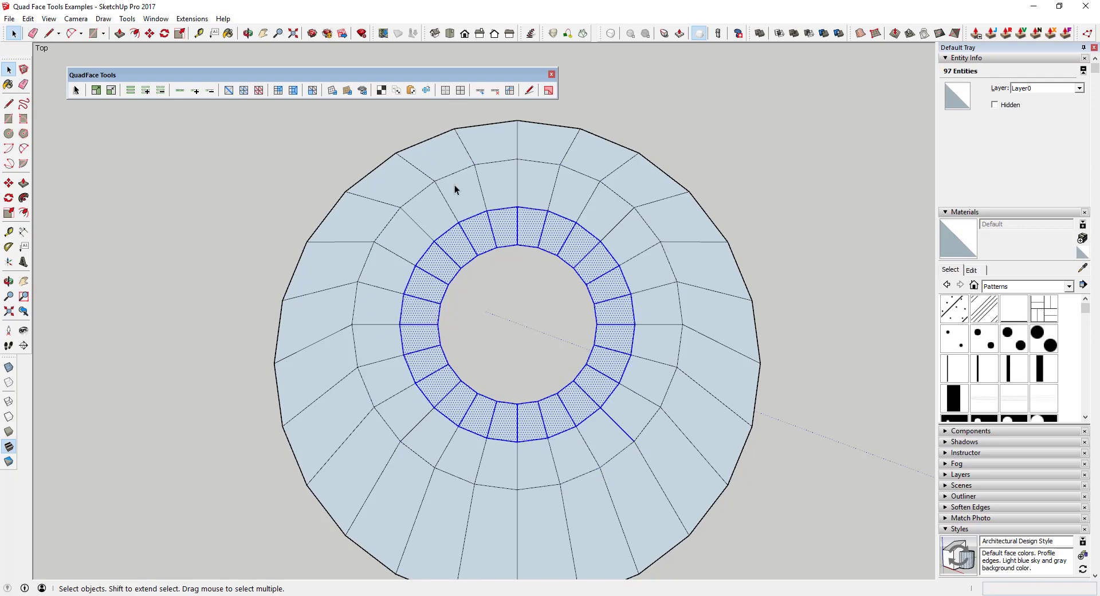
Raise the vertices of the innermost band along the blue axis with vertex editing
{"action": "left_click", "coordinate": [1087, 33]}
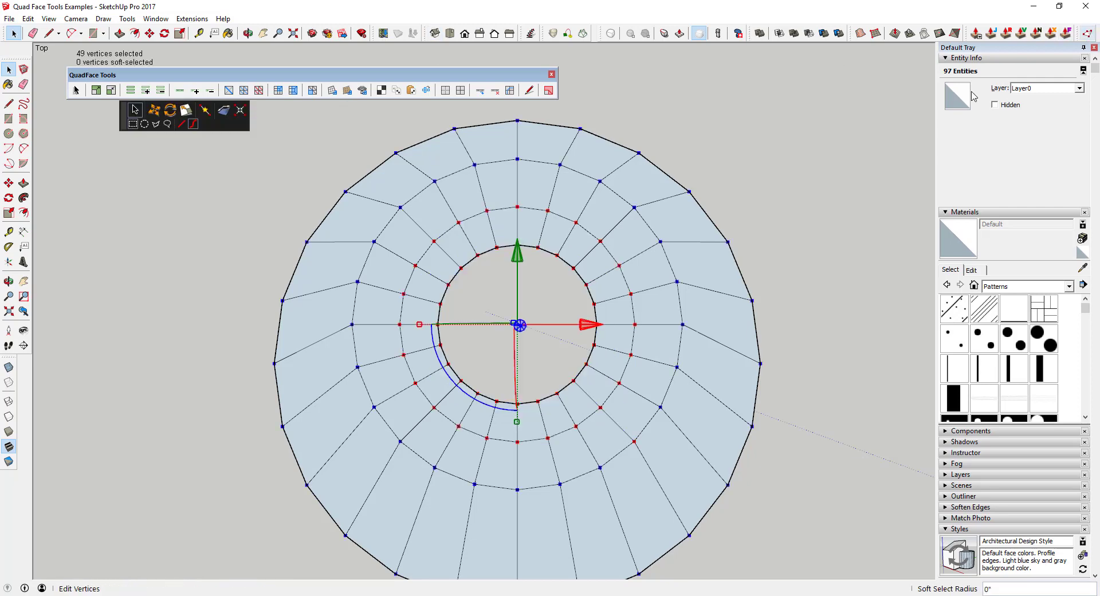
{"action": "middle_click_drag", "start_coordinate": [519, 327], "coordinate": [536, 300]}
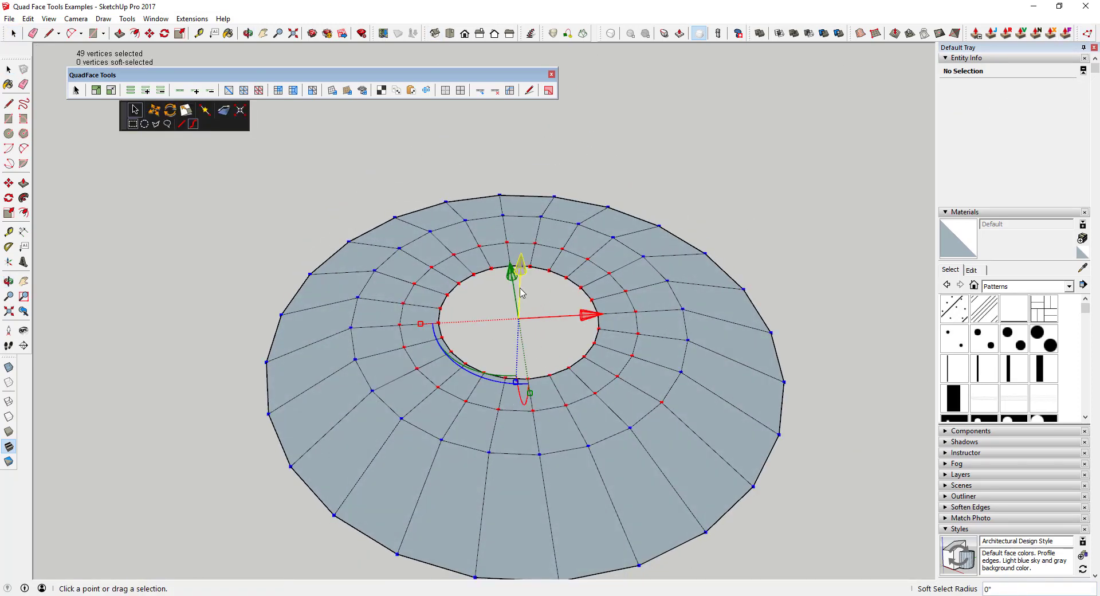
{"action": "left_click_drag", "start_coordinate": [520, 274], "coordinate": [520, 264]}
{"action": "middle_click_drag", "start_coordinate": [482, 282], "coordinate": [462, 296]}
{"action": "key", "text": "space"}
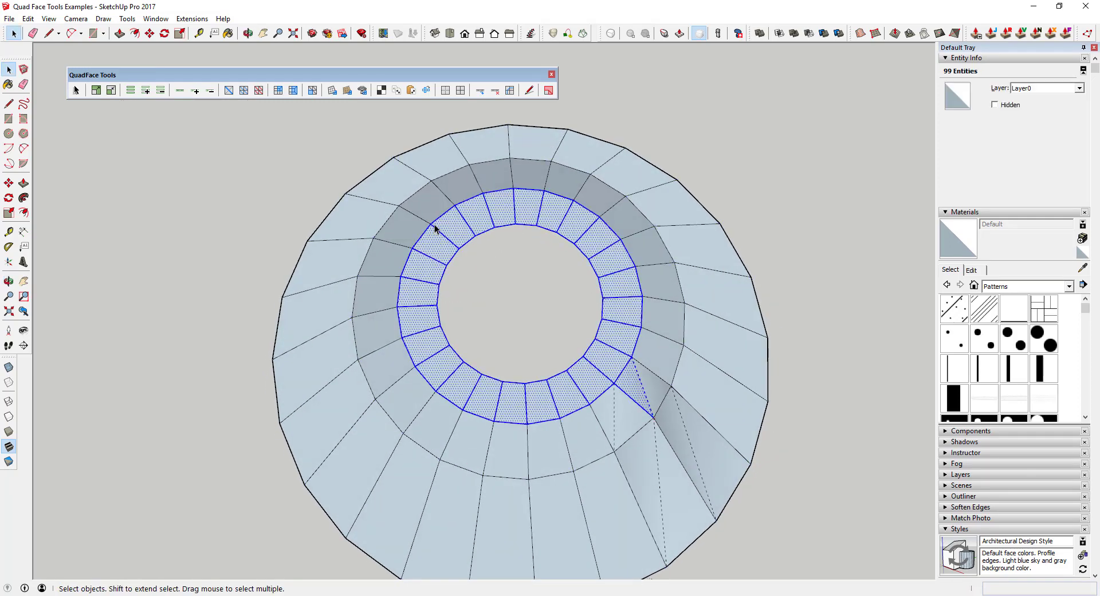
Select the edge loop around the central hole and raise its vertices along the blue axis
{"action": "left_click_drag", "start_coordinate": [435, 225], "coordinate": [609, 388]}
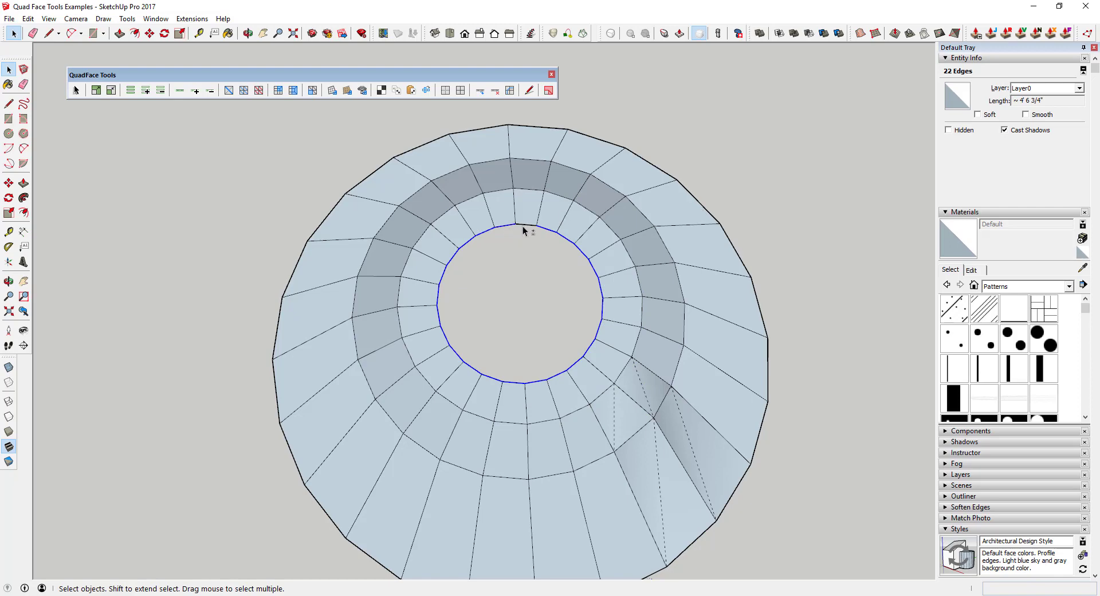
{"action": "left_click", "coordinate": [1087, 33]}
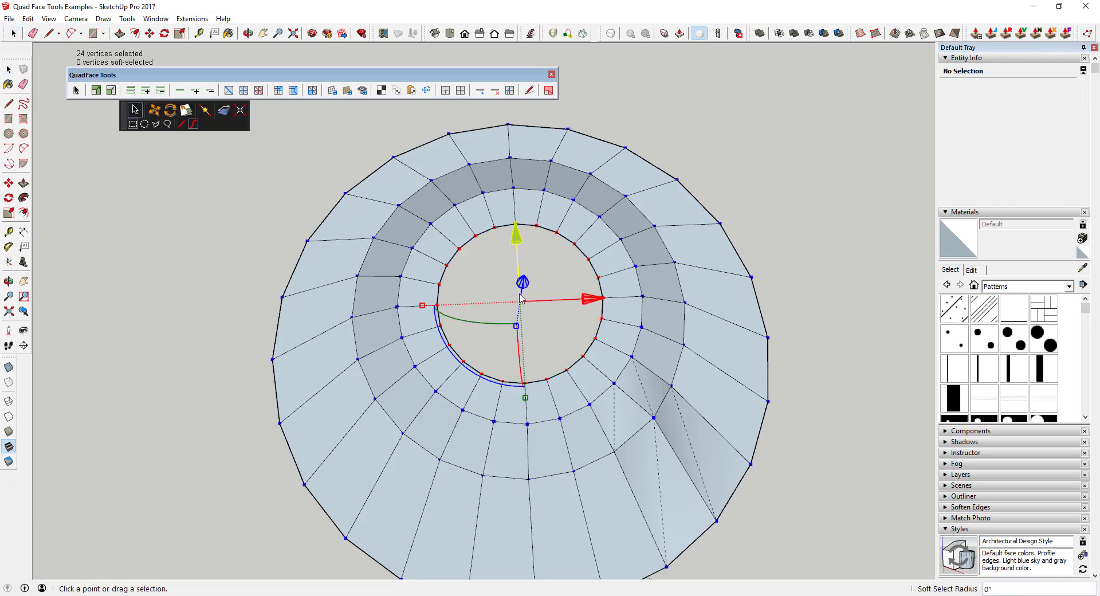
{"action": "left_click_drag", "start_coordinate": [516, 326], "coordinate": [516, 296]}
{"action": "middle_click_drag", "start_coordinate": [516, 295], "coordinate": [526, 272]}
{"action": "left_click_drag", "start_coordinate": [518, 283], "coordinate": [522, 261]}
{"action": "middle_click_drag", "start_coordinate": [530, 341], "coordinate": [506, 204]}
Select the raised upper part of the mesh and adjust its vertices with the vertex editing gizmo
{"action": "key", "text": "space"}
{"action": "left_click_drag", "start_coordinate": [359, 204], "coordinate": [660, 318]}
{"action": "middle_click_drag", "start_coordinate": [659, 318], "coordinate": [690, 372]}
{"action": "key", "text": "v"}
{"action": "left_click", "coordinate": [678, 353]}
{"action": "left_click_drag", "start_coordinate": [687, 306], "coordinate": [682, 333]}
{"action": "middle_click_drag", "start_coordinate": [781, 445], "coordinate": [590, 396]}
Select the uppermost band of the mesh in front view and rotate its vertices about the blue axis to twist the shape
{"action": "key", "text": "space"}
{"action": "left_click", "coordinate": [465, 33]}
{"action": "left_click_drag", "start_coordinate": [327, 220], "coordinate": [463, 315]}
{"action": "key", "text": "v"}
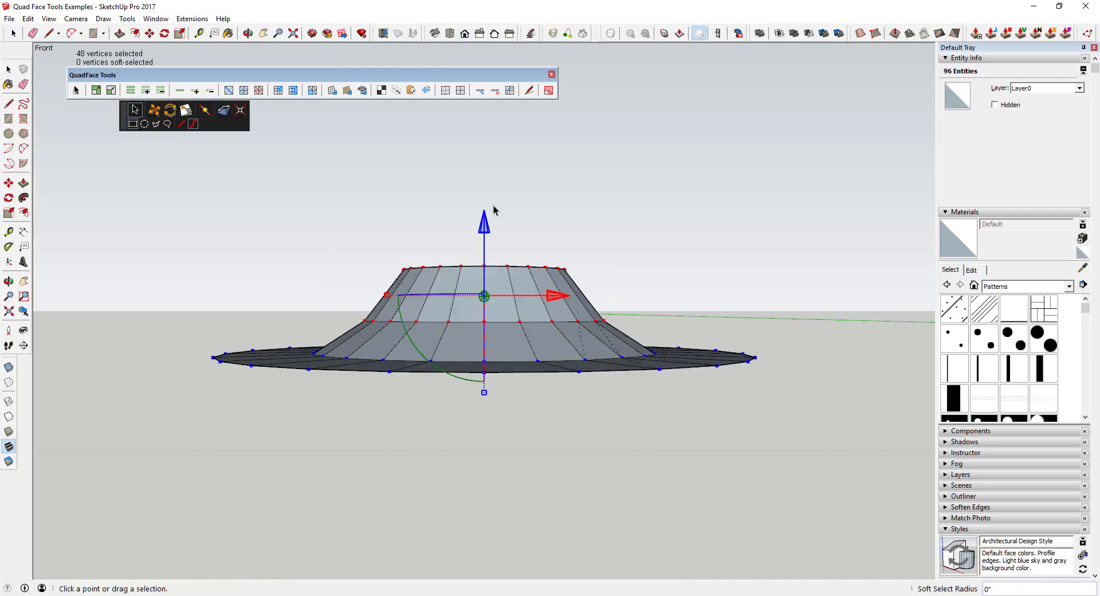
{"action": "middle_click_drag", "start_coordinate": [464, 314], "coordinate": [453, 374]}
{"action": "left_click_drag", "start_coordinate": [451, 369], "coordinate": [408, 358]}
{"action": "middle_click_drag", "start_coordinate": [786, 447], "coordinate": [786, 363]}
Select the outer rim's edge loop and lower its vertices along the blue axis
{"action": "key", "text": "space"}
{"action": "left_click", "coordinate": [806, 378]}
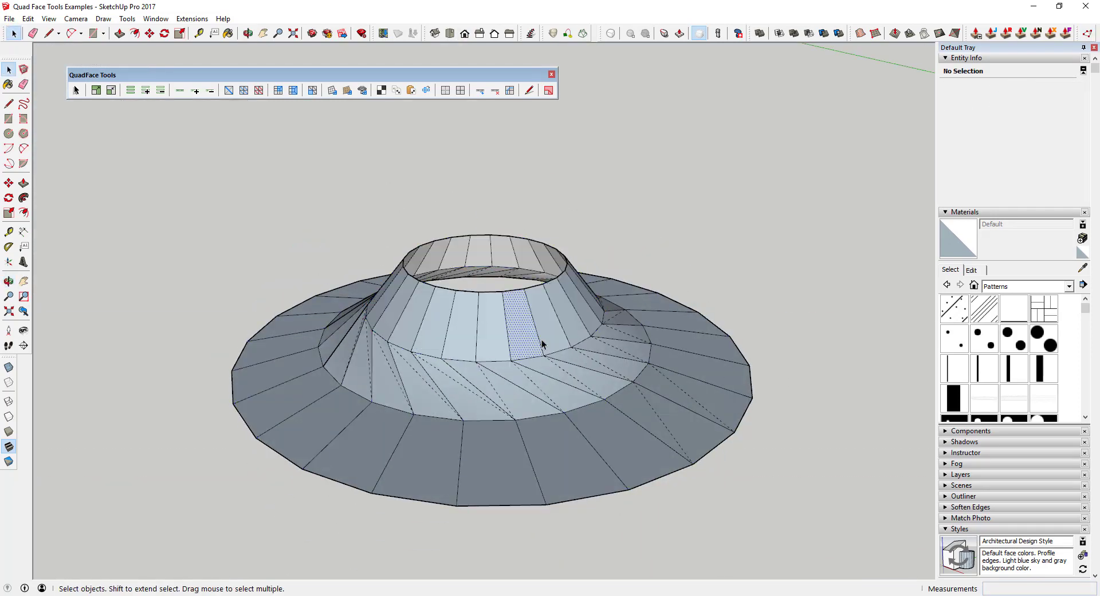
{"action": "left_click", "coordinate": [500, 328]}
{"action": "middle_click_drag", "start_coordinate": [540, 338], "coordinate": [524, 322]}
{"action": "left_click_drag", "start_coordinate": [195, 189], "coordinate": [808, 488]}
{"action": "left_click", "coordinate": [1035, 32]}
{"action": "left_click", "coordinate": [1066, 32]}
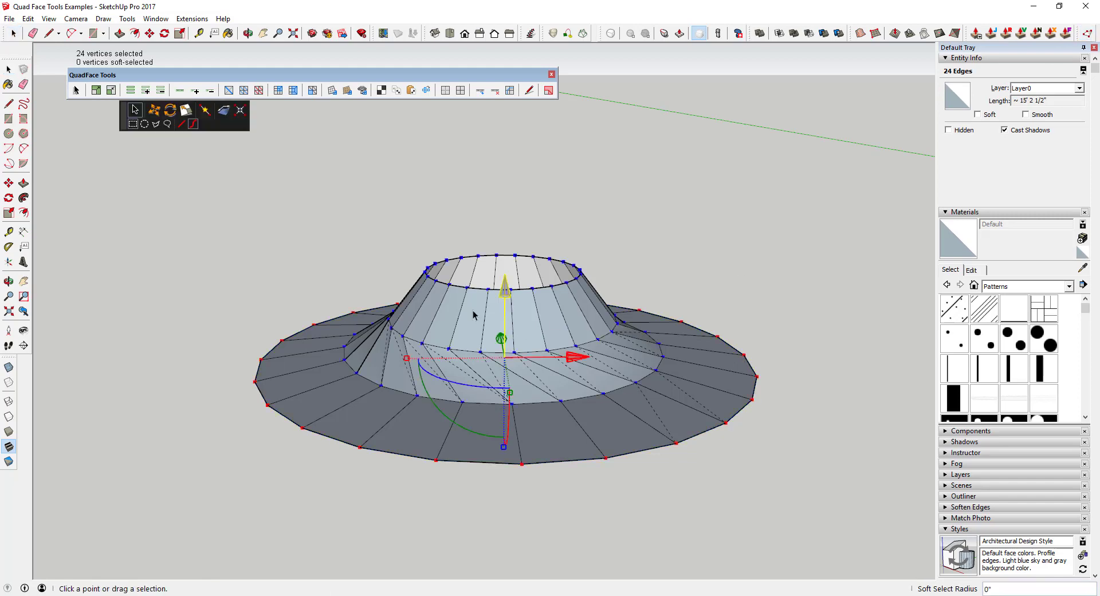
{"action": "left_click_drag", "start_coordinate": [507, 289], "coordinate": [508, 323]}
{"action": "key", "text": "space"}
Select the whole hat-shaped mesh and make it a group
{"action": "scroll", "coordinate": [671, 298], "scroll_direction": "down", "scroll_amount": 4}
{"action": "left_click_drag", "start_coordinate": [467, 226], "coordinate": [850, 433]}
{"action": "scroll", "coordinate": [693, 306], "scroll_direction": "up", "scroll_amount": 5}
{"action": "scroll", "coordinate": [759, 312], "scroll_direction": "down", "scroll_amount": 3}
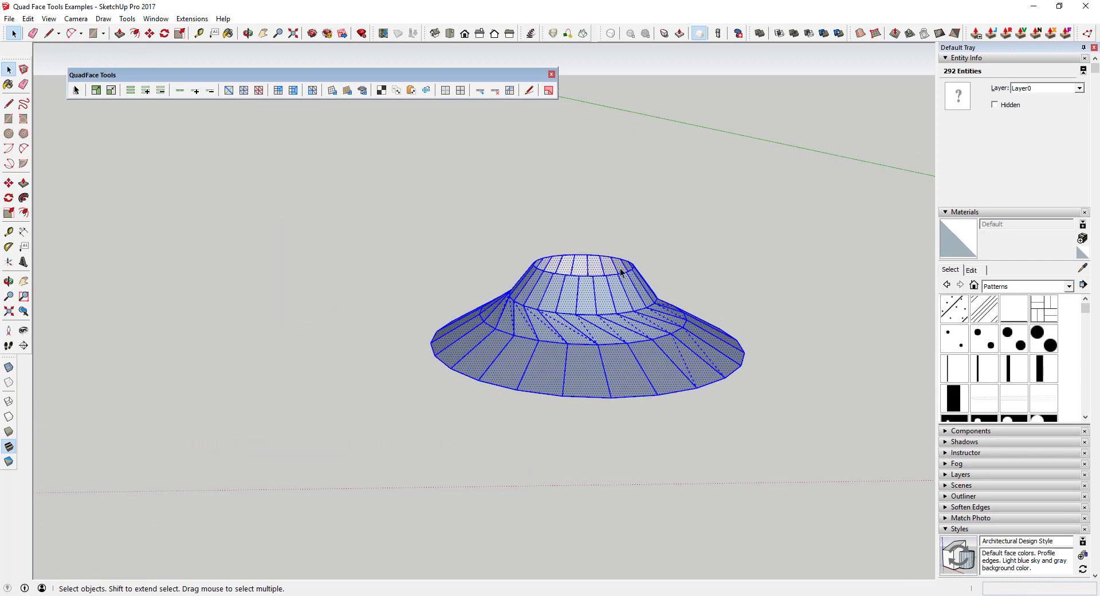
{"action": "right_click", "coordinate": [603, 295]}
{"action": "left_click", "coordinate": [630, 391]}
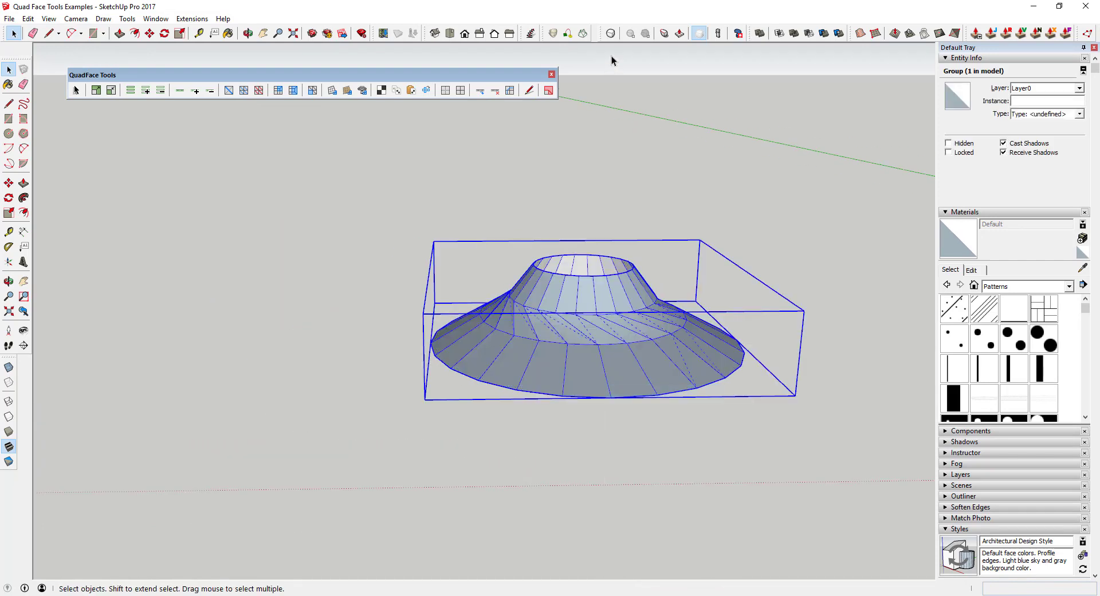
Turn on subdivision for the mesh group and increase its number of subdivisions
{"action": "left_click", "coordinate": [611, 33]}
{"action": "scroll", "coordinate": [672, 311], "scroll_direction": "up", "scroll_amount": 4}
{"action": "middle_click_drag", "start_coordinate": [671, 311], "coordinate": [651, 133]}
{"action": "middle_click_drag", "start_coordinate": [634, 257], "coordinate": [583, 373]}
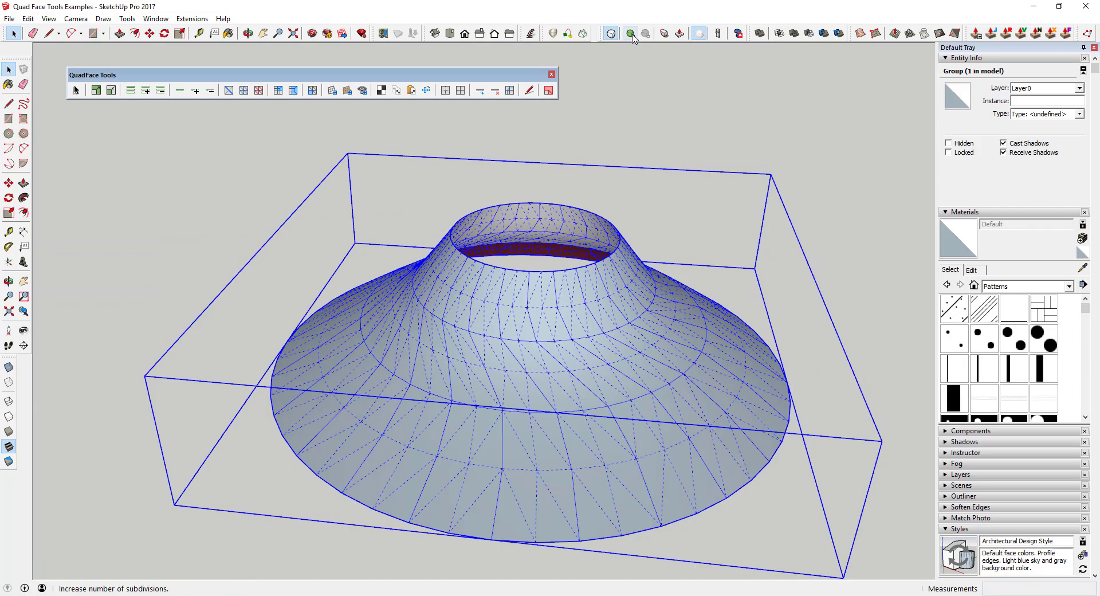
{"action": "left_click", "coordinate": [630, 33]}
{"action": "middle_click_drag", "start_coordinate": [663, 400], "coordinate": [555, 307]}
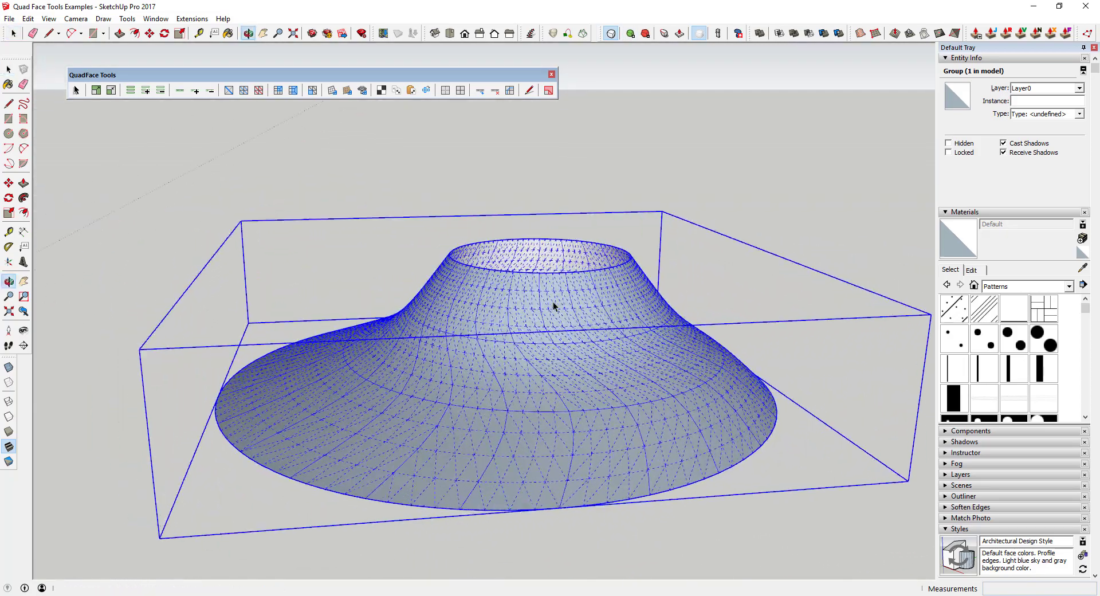
Compare the group's control mesh with its subdivided mesh, leave the subdivided version displayed, and deselect the group
{"action": "left_click", "coordinate": [610, 42]}
{"action": "left_click", "coordinate": [610, 41]}
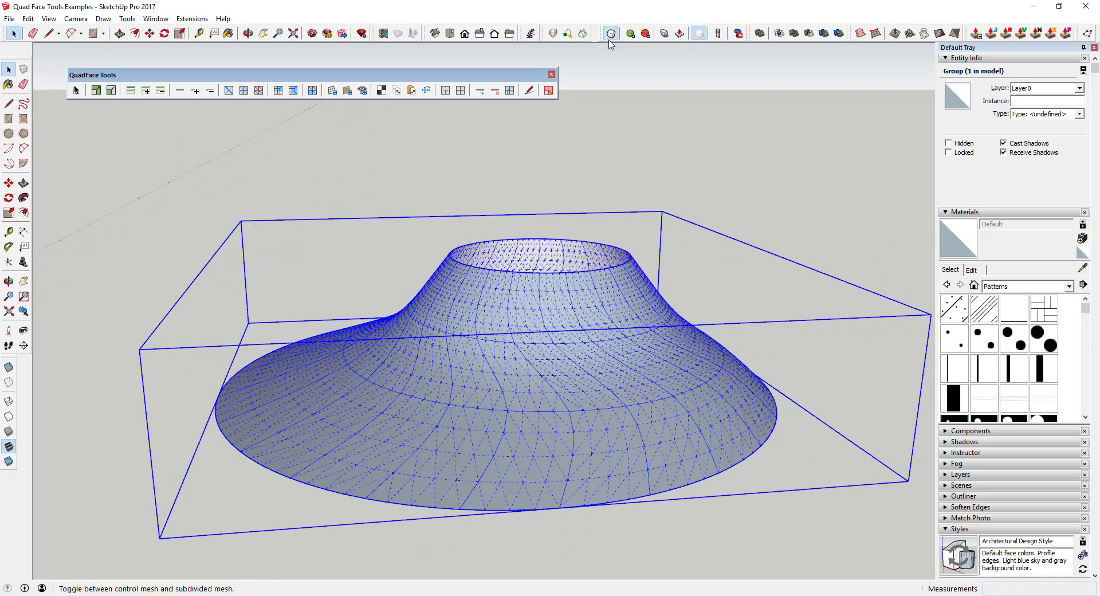
{"action": "left_click", "coordinate": [611, 35]}
{"action": "left_click", "coordinate": [610, 41]}
{"action": "scroll", "coordinate": [636, 284], "scroll_direction": "down", "scroll_amount": 3}
{"action": "middle_click_drag", "start_coordinate": [459, 318], "coordinate": [493, 304]}
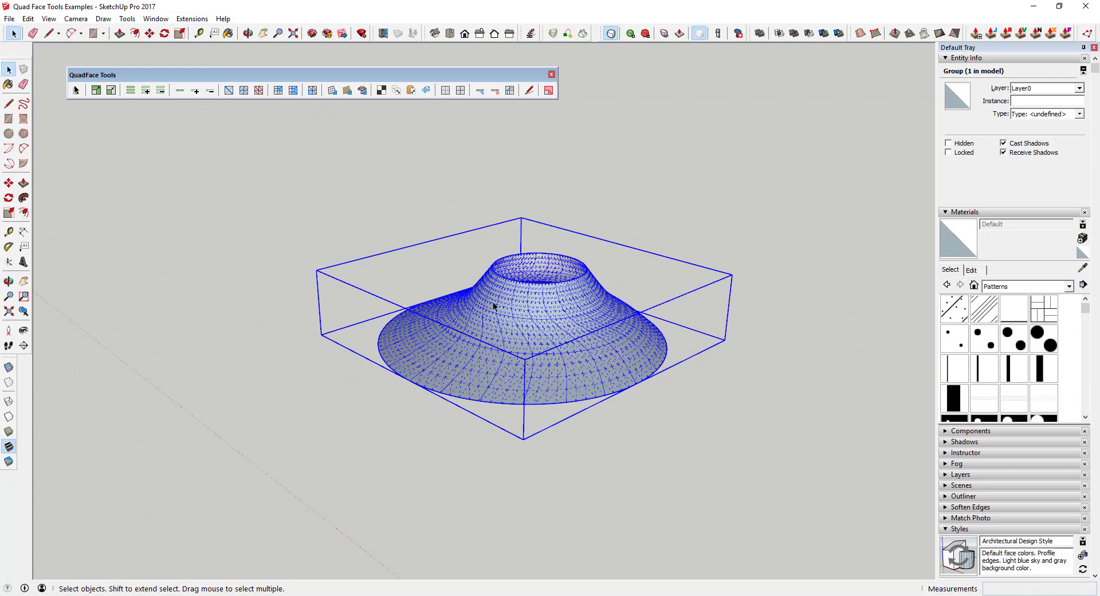
{"action": "scroll", "coordinate": [506, 298], "scroll_direction": "down", "scroll_amount": 3}
{"action": "scroll", "coordinate": [505, 298], "scroll_direction": "up", "scroll_amount": 3}
{"action": "left_click", "coordinate": [695, 285]}
Turn the display of hidden geometry off and back on to compare the smoothed surface
{"action": "scroll", "coordinate": [559, 313], "scroll_direction": "up", "scroll_amount": 3}
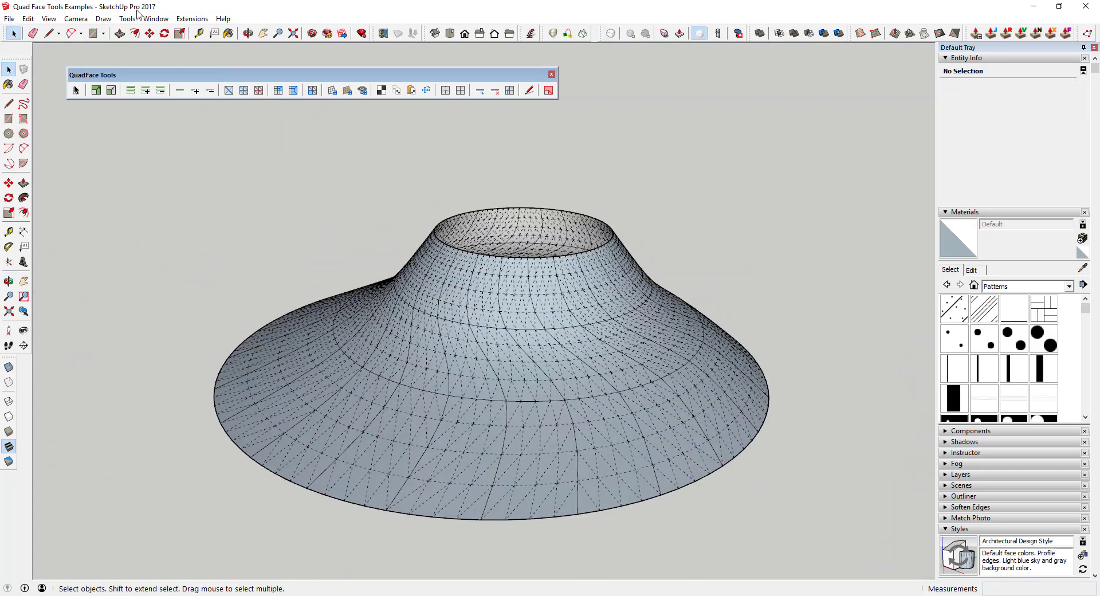
{"action": "left_click", "coordinate": [48, 19]}
{"action": "left_click", "coordinate": [74, 61]}
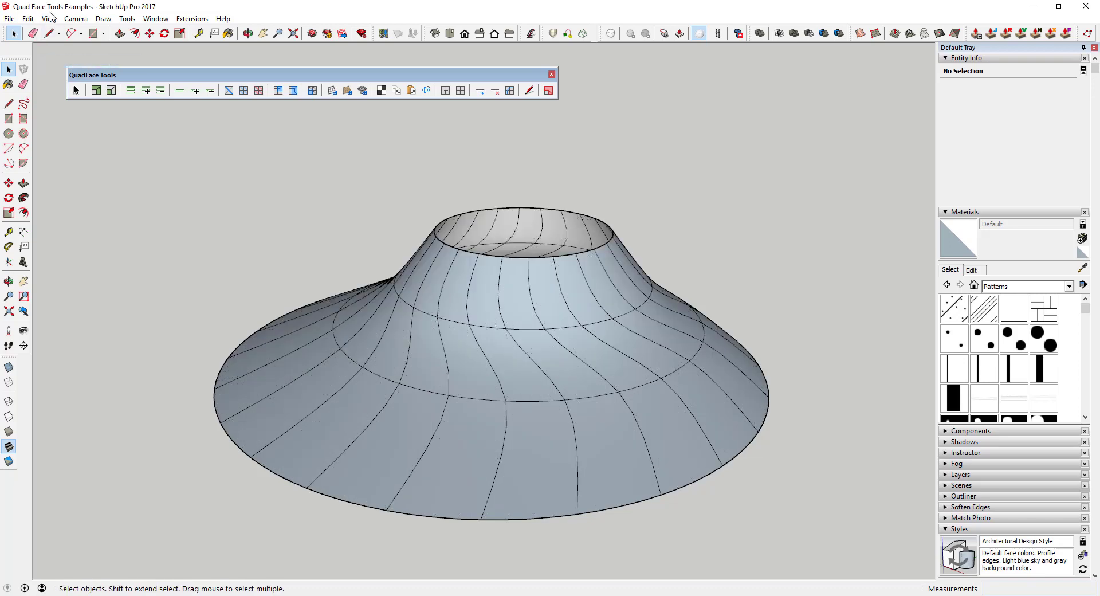
{"action": "left_click", "coordinate": [48, 18]}
{"action": "left_click", "coordinate": [74, 62]}
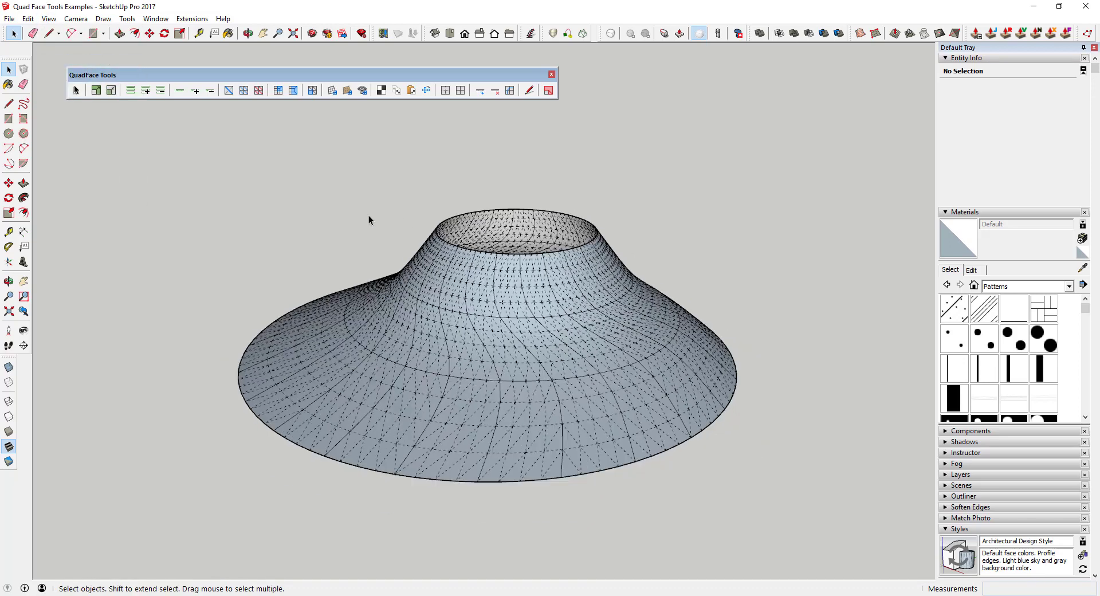
Examine the flat triangle, rectangle, pentagon and divided rectangle examples along the red axis
{"action": "scroll", "coordinate": [484, 253], "scroll_direction": "down", "scroll_amount": 6}
{"action": "scroll", "coordinate": [458, 283], "scroll_direction": "down", "scroll_amount": 5}
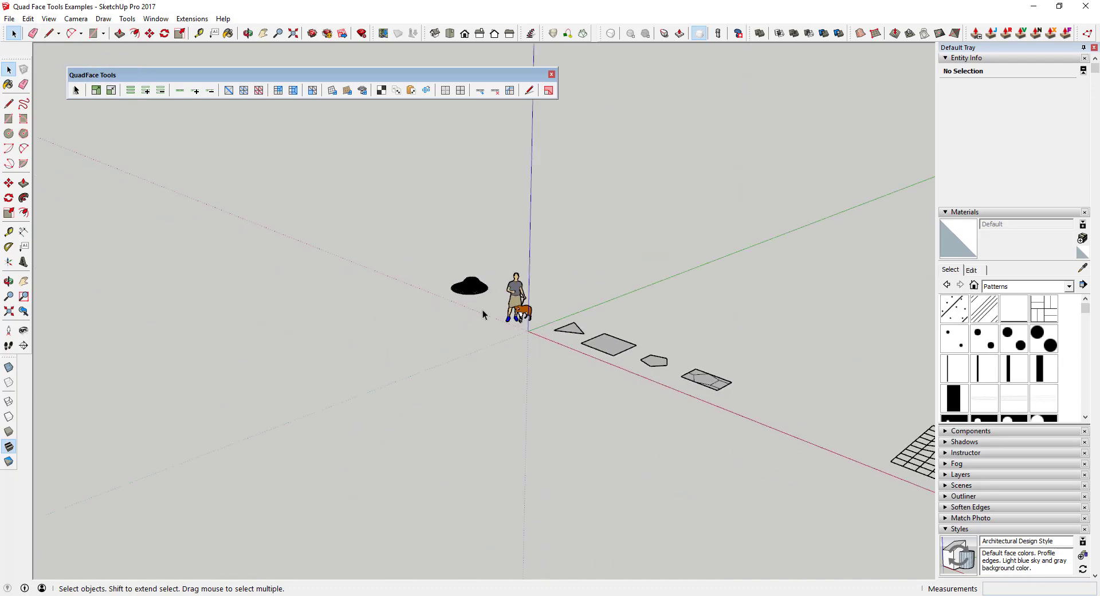
{"action": "middle_click_drag", "start_coordinate": [483, 312], "coordinate": [676, 349]}
{"action": "scroll", "coordinate": [659, 321], "scroll_direction": "up", "scroll_amount": 4}
{"action": "middle_click_drag", "start_coordinate": [650, 299], "coordinate": [756, 326]}
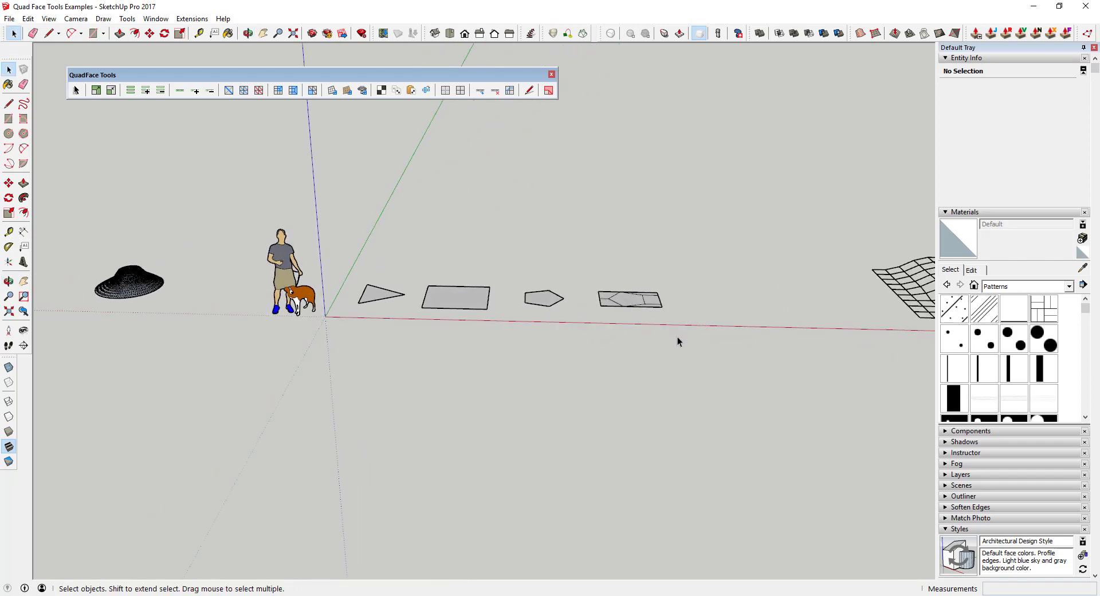
{"action": "scroll", "coordinate": [677, 337], "scroll_direction": "up", "scroll_amount": 3}
{"action": "scroll", "coordinate": [734, 259], "scroll_direction": "down", "scroll_amount": 2}
{"action": "scroll", "coordinate": [590, 217], "scroll_direction": "up", "scroll_amount": 3}
{"action": "middle_click_drag", "start_coordinate": [590, 217], "coordinate": [565, 354]}
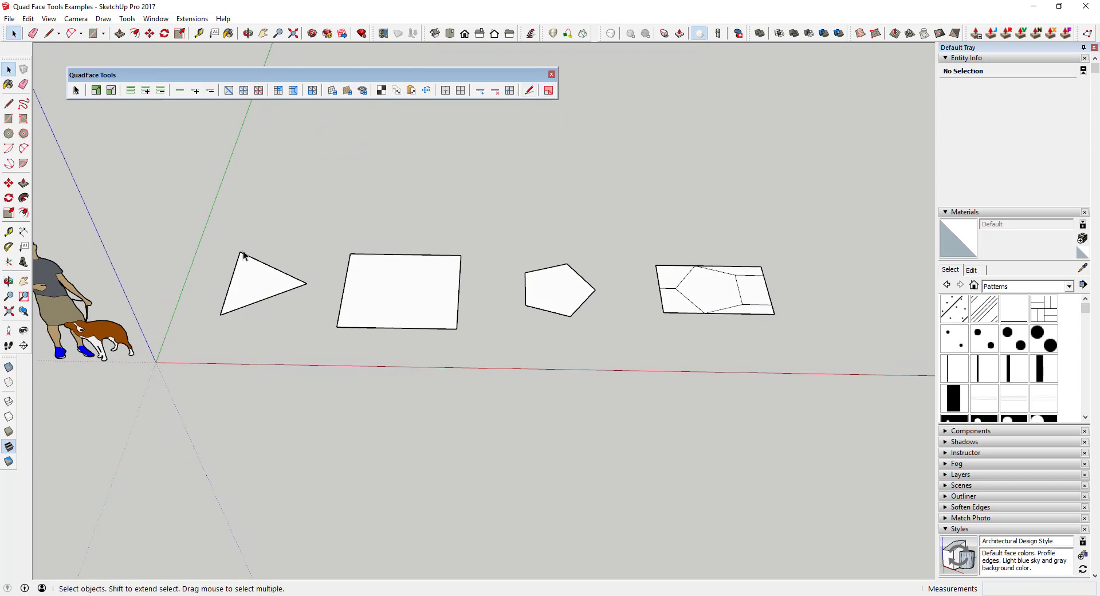
Run mesh analysis on the triangle, rectangle, pentagon and divided rectangle to colour-code their faces, and clear the selection
{"action": "left_click_drag", "start_coordinate": [194, 196], "coordinate": [814, 355]}
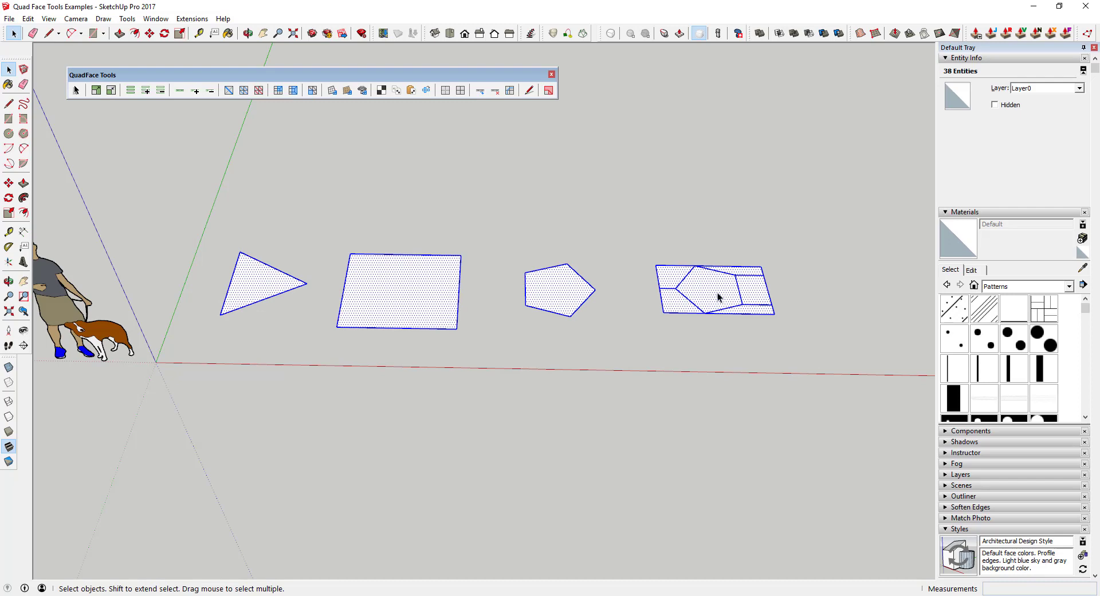
{"action": "left_click", "coordinate": [548, 90]}
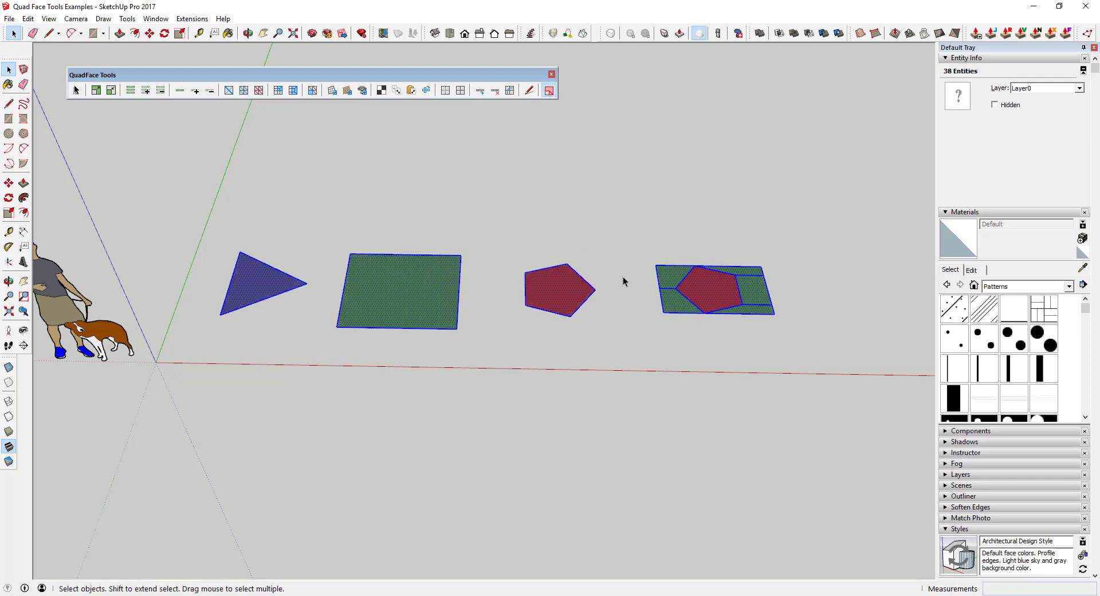
{"action": "left_click", "coordinate": [483, 331]}
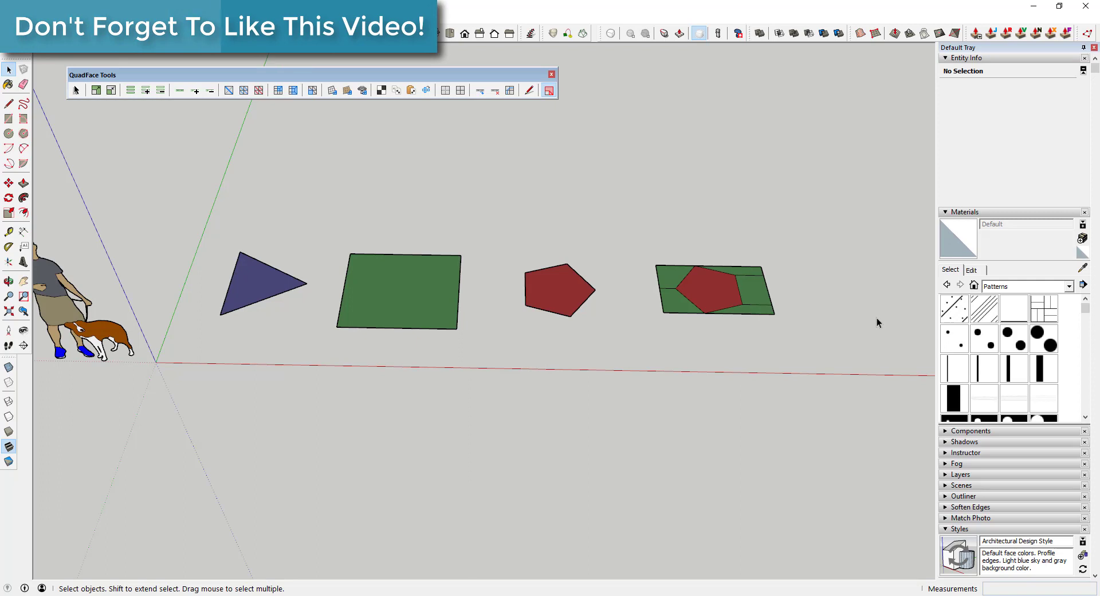
Examine the analysis colours on the triangle, rectangle and pentagon faces, and leave nothing selected
{"action": "scroll", "coordinate": [754, 313], "scroll_direction": "down", "scroll_amount": 2}
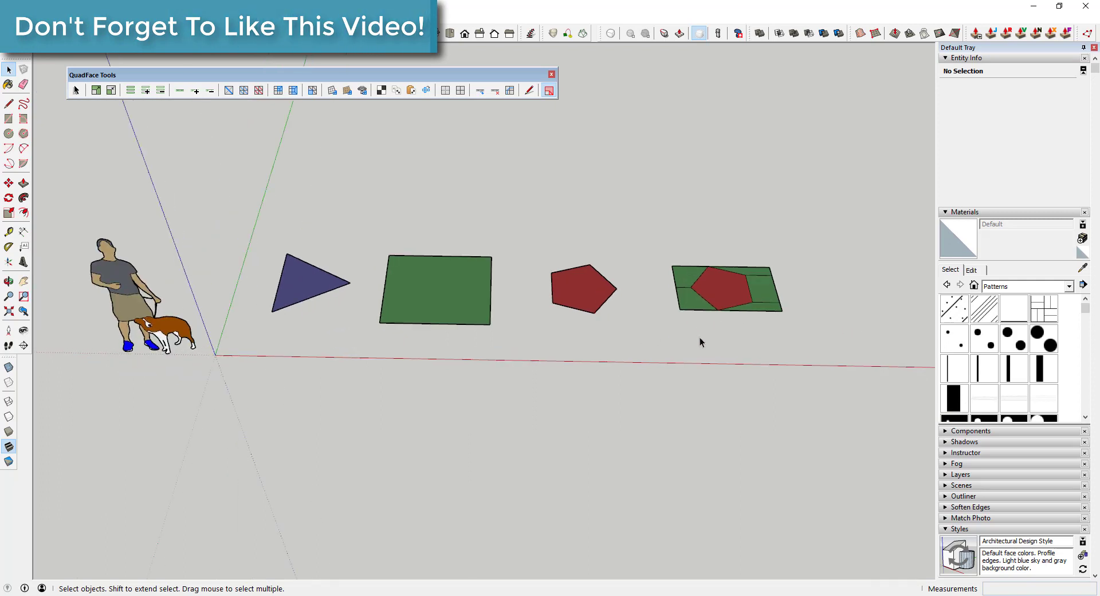
{"action": "scroll", "coordinate": [700, 337], "scroll_direction": "up", "scroll_amount": 2}
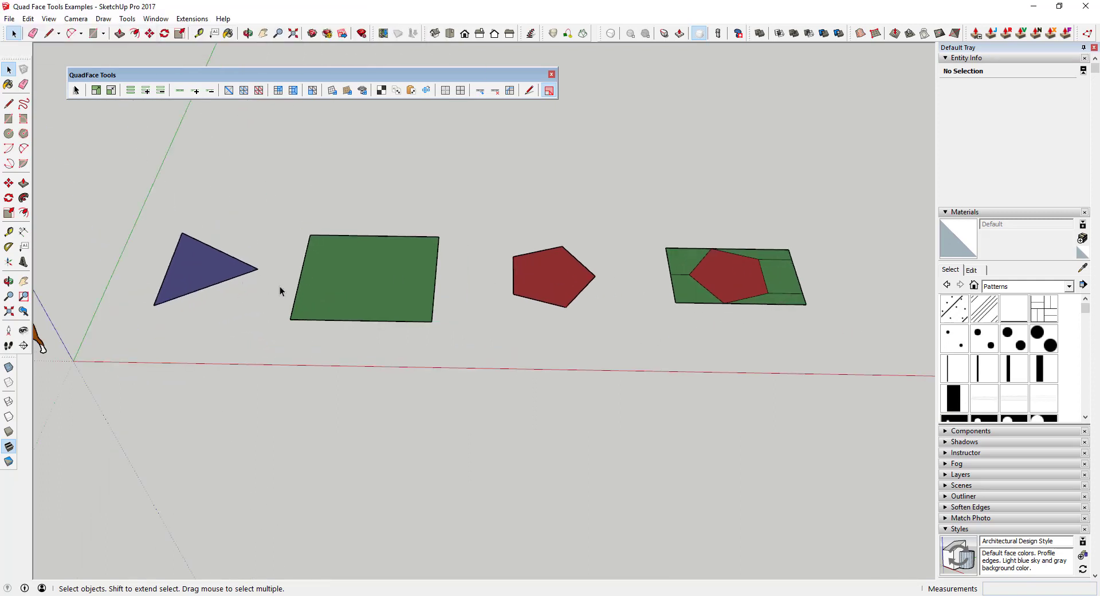
{"action": "scroll", "coordinate": [341, 277], "scroll_direction": "down", "scroll_amount": 4}
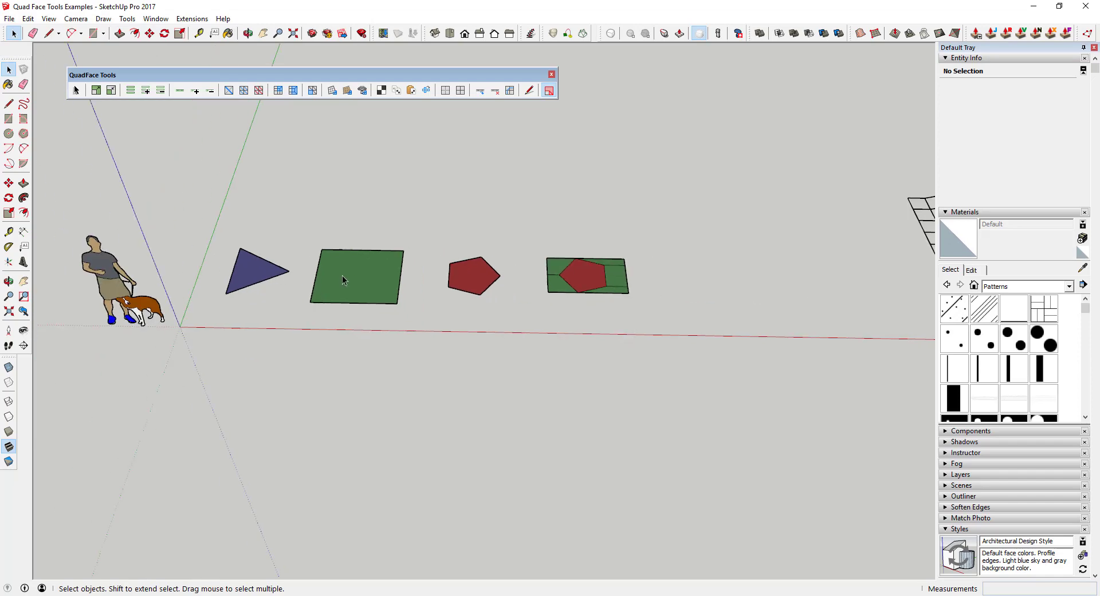
{"action": "scroll", "coordinate": [339, 280], "scroll_direction": "up", "scroll_amount": 5}
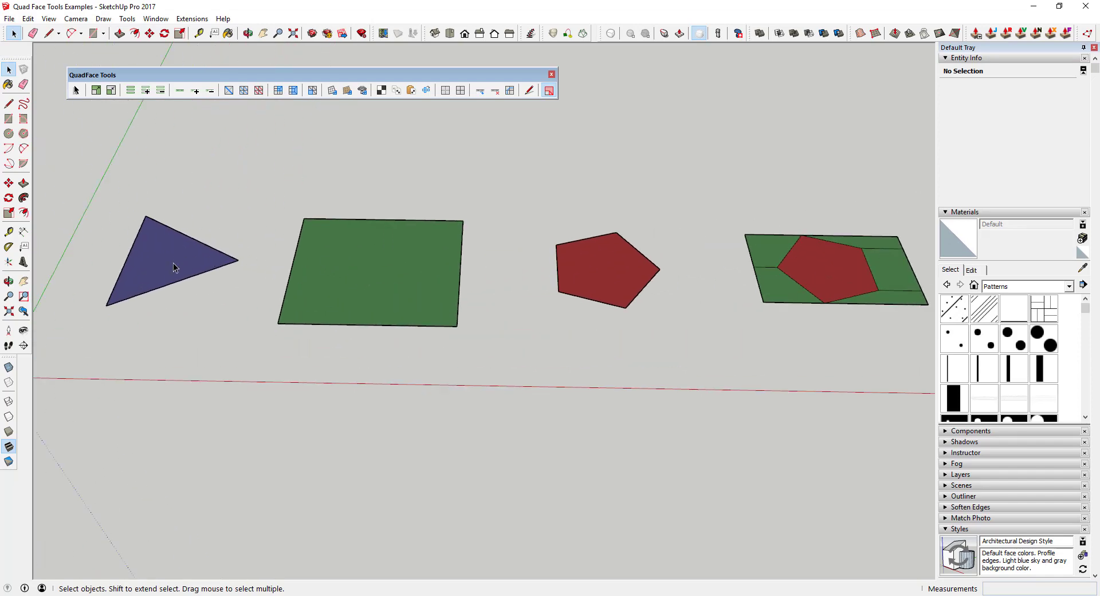
{"action": "scroll", "coordinate": [173, 262], "scroll_direction": "up", "scroll_amount": 2}
{"action": "scroll", "coordinate": [289, 264], "scroll_direction": "down", "scroll_amount": 3}
{"action": "scroll", "coordinate": [324, 257], "scroll_direction": "down", "scroll_amount": 2}
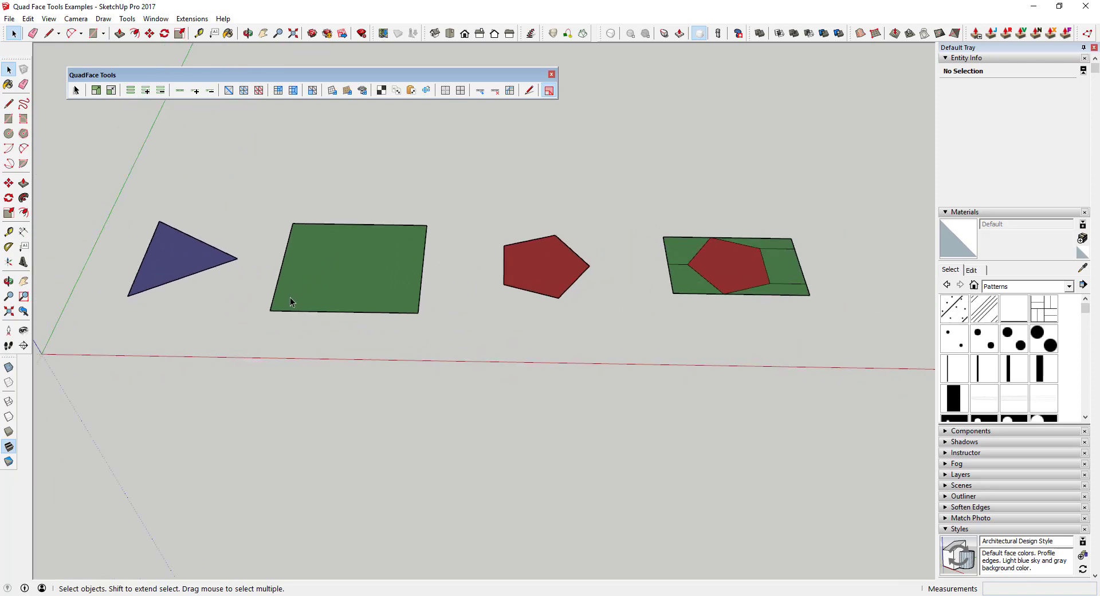
{"action": "scroll", "coordinate": [252, 252], "scroll_direction": "down", "scroll_amount": 2}
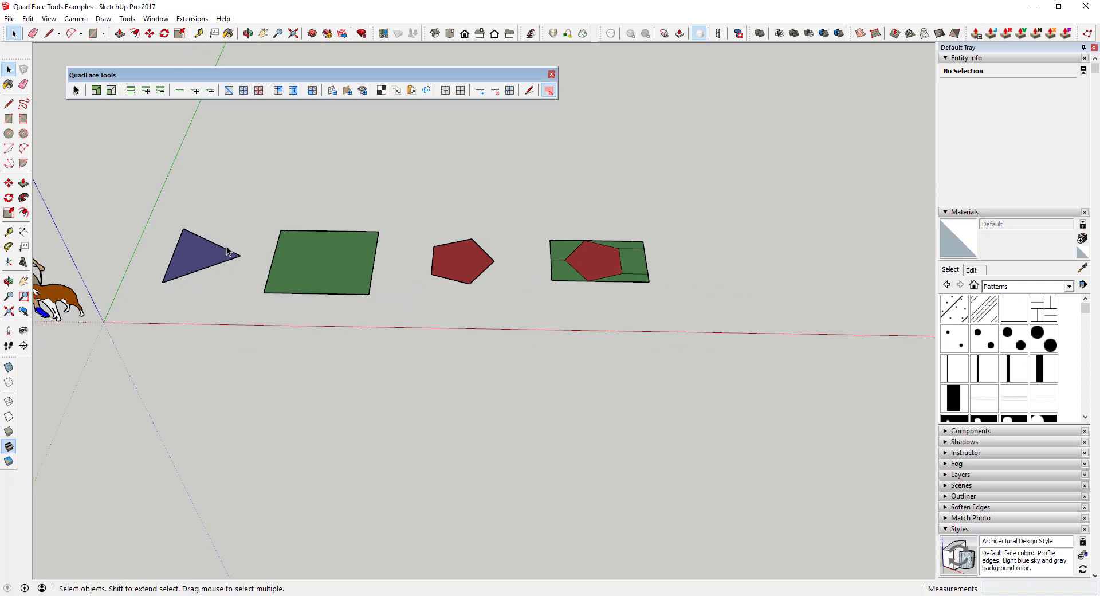
{"action": "left_click", "coordinate": [193, 261]}
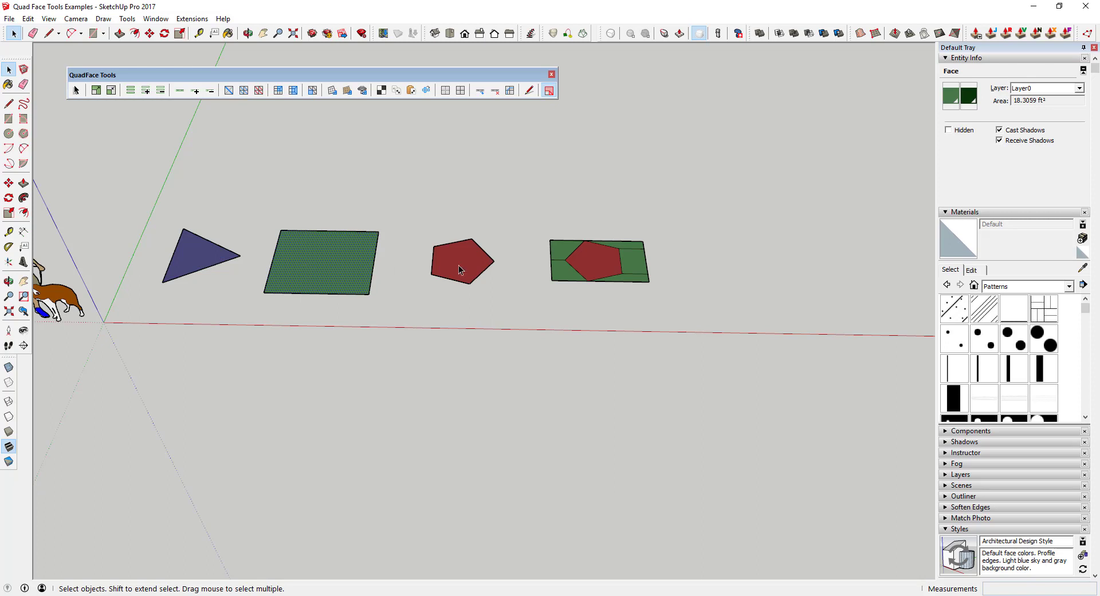
{"action": "scroll", "coordinate": [464, 266], "scroll_direction": "up", "scroll_amount": 3}
{"action": "scroll", "coordinate": [467, 269], "scroll_direction": "down", "scroll_amount": 4}
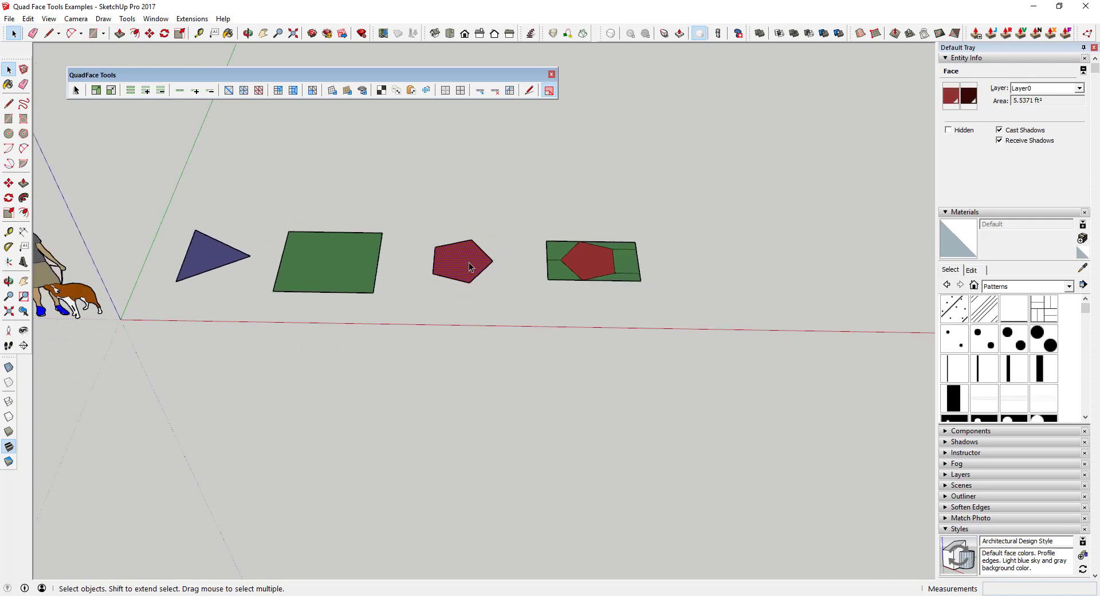
{"action": "left_click", "coordinate": [357, 376]}
Draw a small rectangle in front of the example shapes and a larger one overlapping it from the same corner
{"action": "key", "text": "r"}
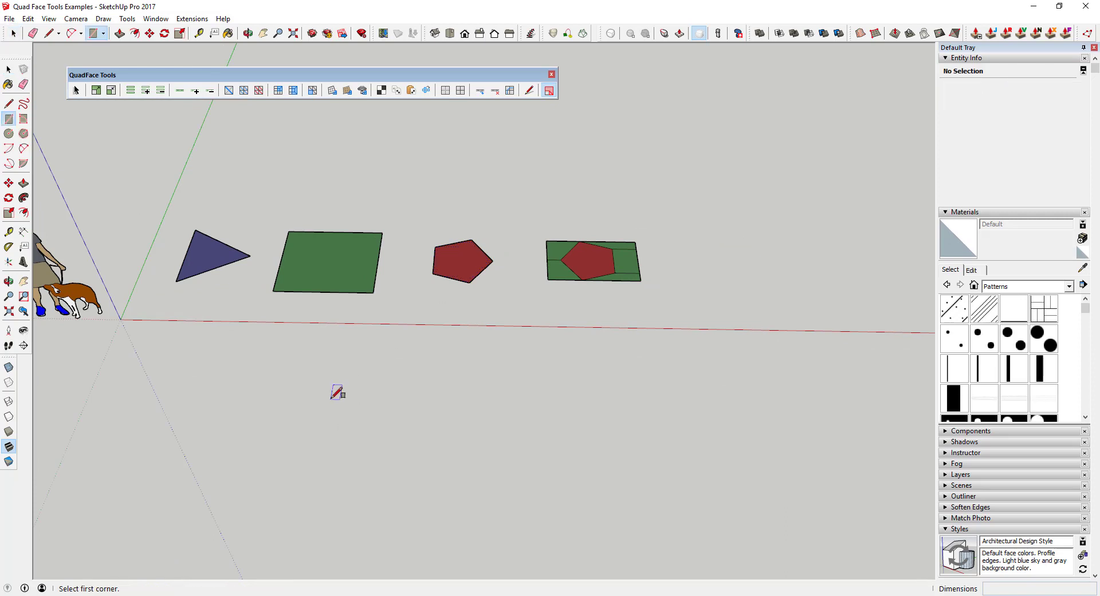
{"action": "left_click", "coordinate": [331, 398]}
{"action": "left_click", "coordinate": [376, 365]}
{"action": "left_click", "coordinate": [332, 398]}
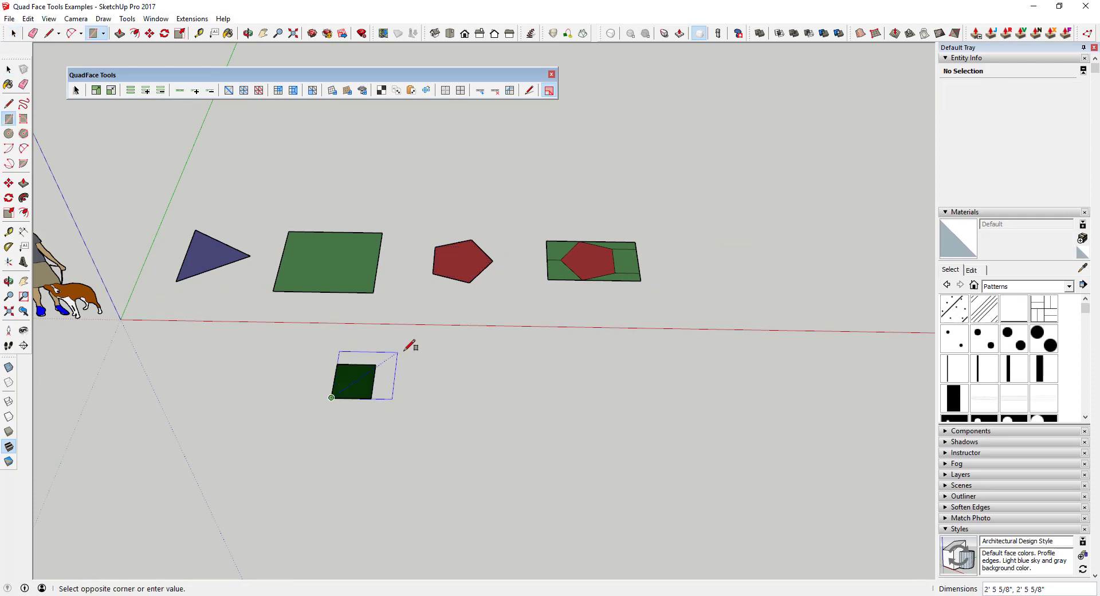
{"action": "left_click", "coordinate": [446, 327]}
{"action": "key", "text": "space"}
{"action": "scroll", "coordinate": [387, 365], "scroll_direction": "up", "scroll_amount": 2}
{"action": "scroll", "coordinate": [389, 373], "scroll_direction": "up", "scroll_amount": 2}
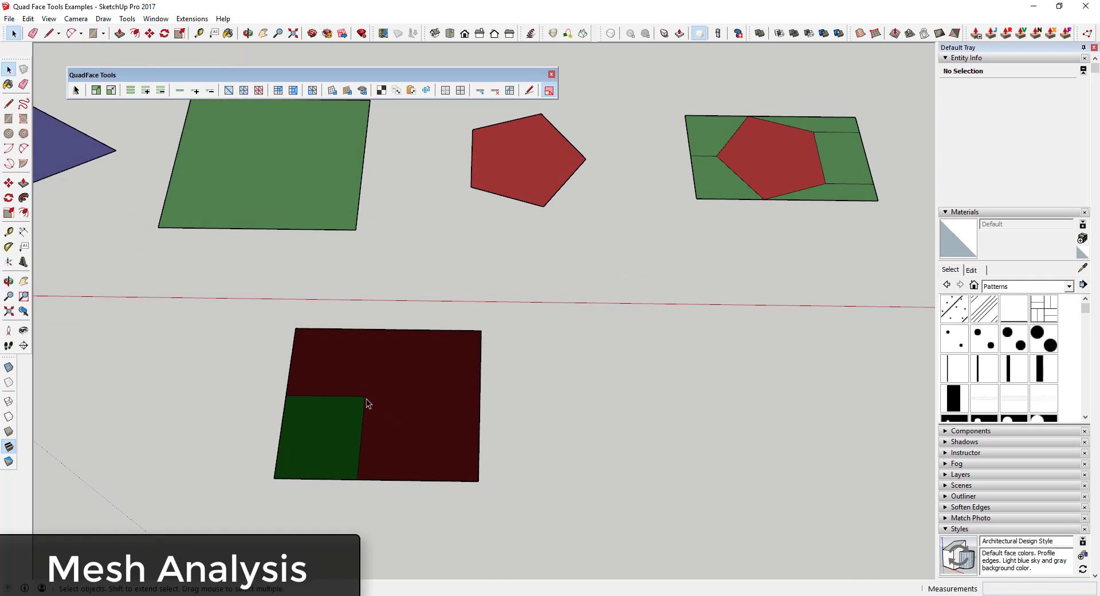
Draw a line from the small rectangle's inner corner to the larger rectangle's opposite outer corner, splitting the L-shaped face into quads
{"action": "left_click", "coordinate": [549, 89]}
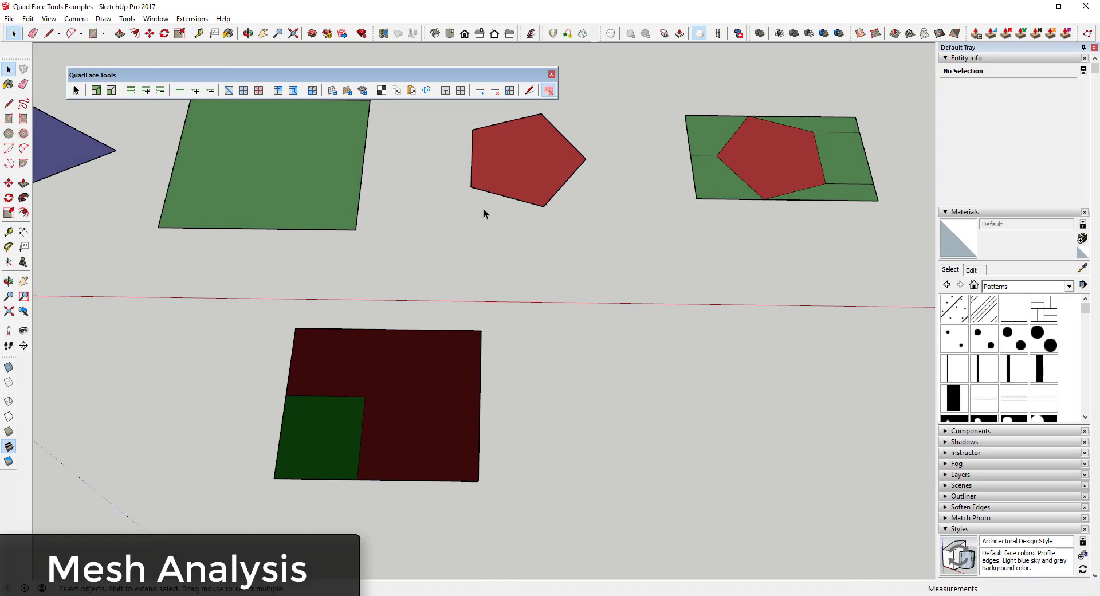
{"action": "key", "text": "l"}
{"action": "left_click", "coordinate": [365, 396]}
{"action": "left_click", "coordinate": [481, 331]}
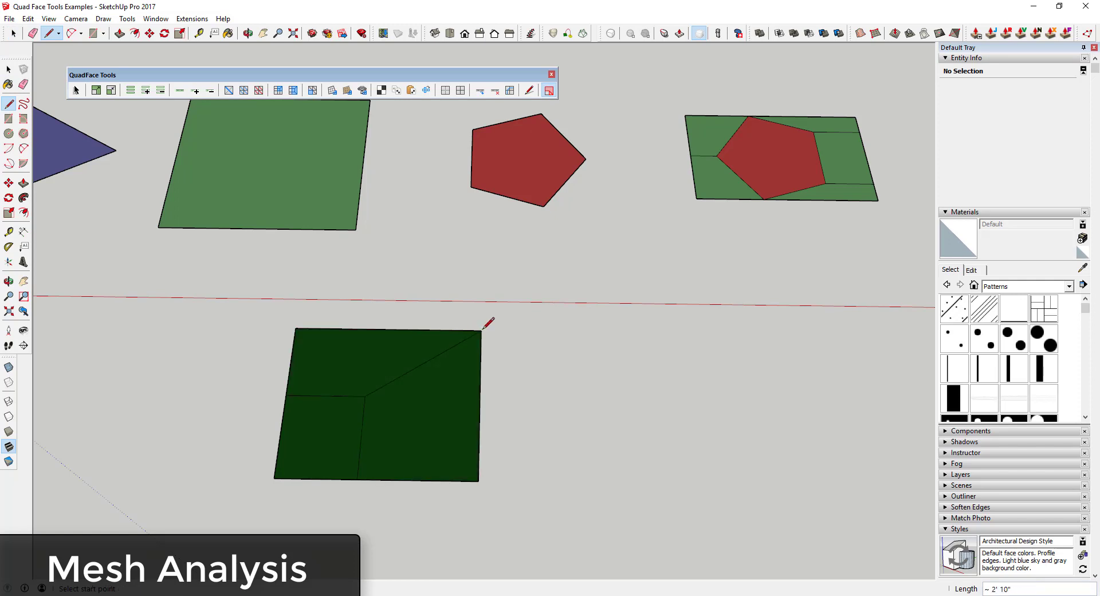
{"action": "key", "text": "space"}
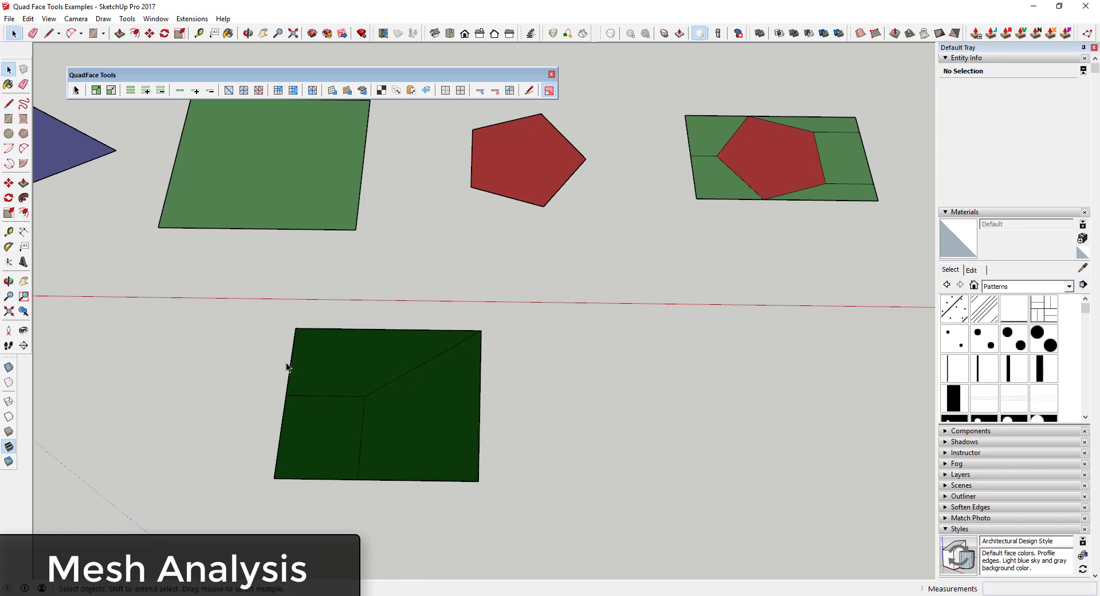
Examine the newly divided rectangle's faces and compare them with the other analysed example meshes along the red axis
{"action": "scroll", "coordinate": [401, 374], "scroll_direction": "down", "scroll_amount": 2}
{"action": "left_click", "coordinate": [366, 381]}
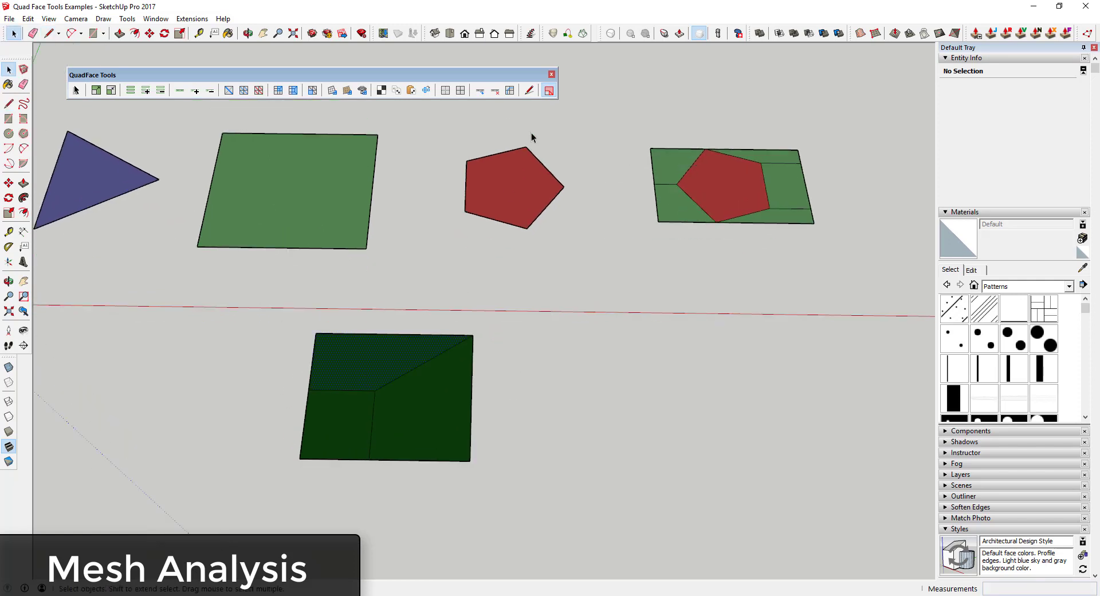
{"action": "left_click", "coordinate": [551, 92]}
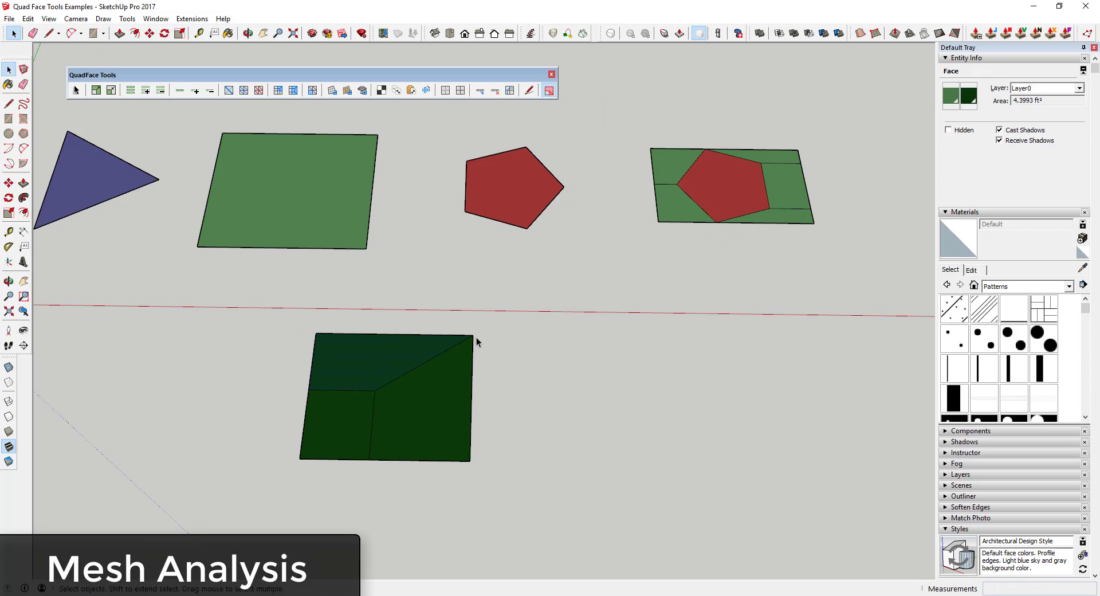
{"action": "scroll", "coordinate": [474, 341], "scroll_direction": "down", "scroll_amount": 3}
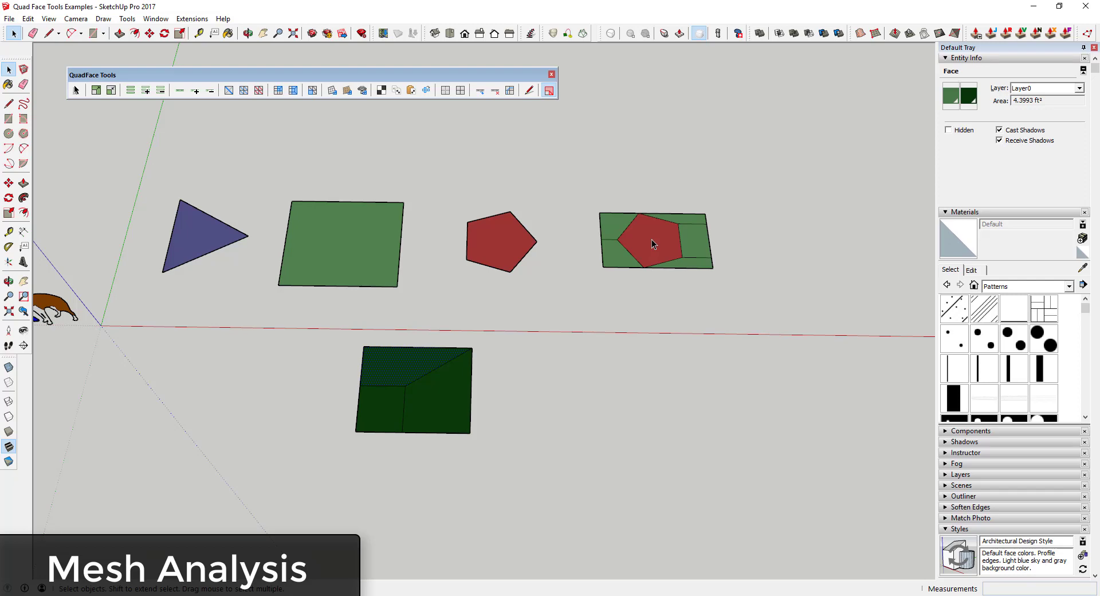
{"action": "scroll", "coordinate": [652, 240], "scroll_direction": "down", "scroll_amount": 2}
{"action": "scroll", "coordinate": [540, 325], "scroll_direction": "up", "scroll_amount": 4}
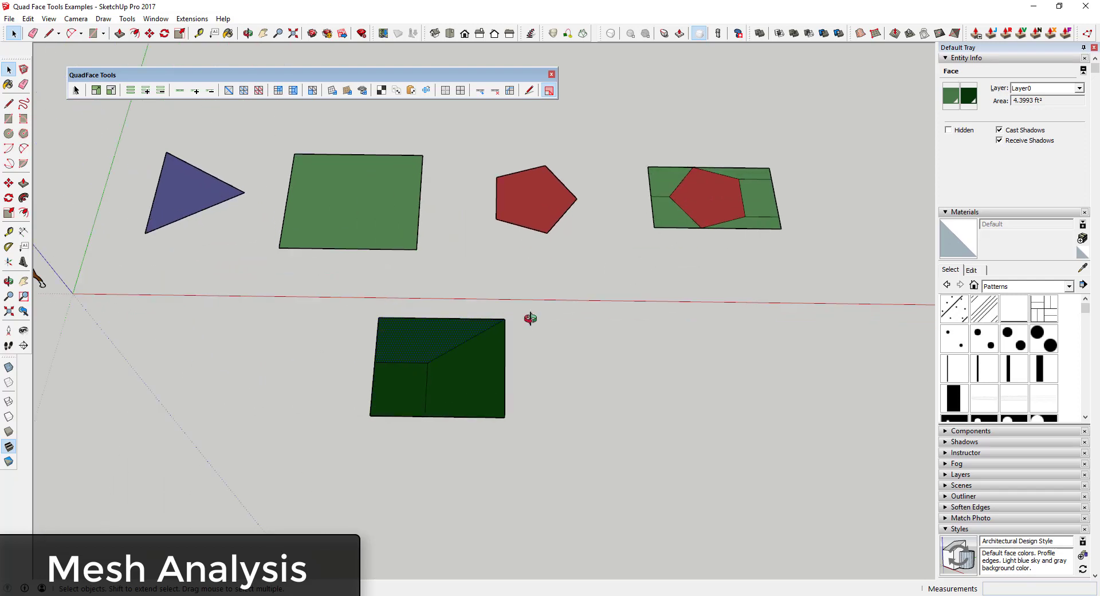
{"action": "middle_click_drag", "start_coordinate": [531, 319], "coordinate": [538, 271]}
{"action": "left_click", "coordinate": [557, 356]}
{"action": "scroll", "coordinate": [421, 302], "scroll_direction": "up", "scroll_amount": 1}
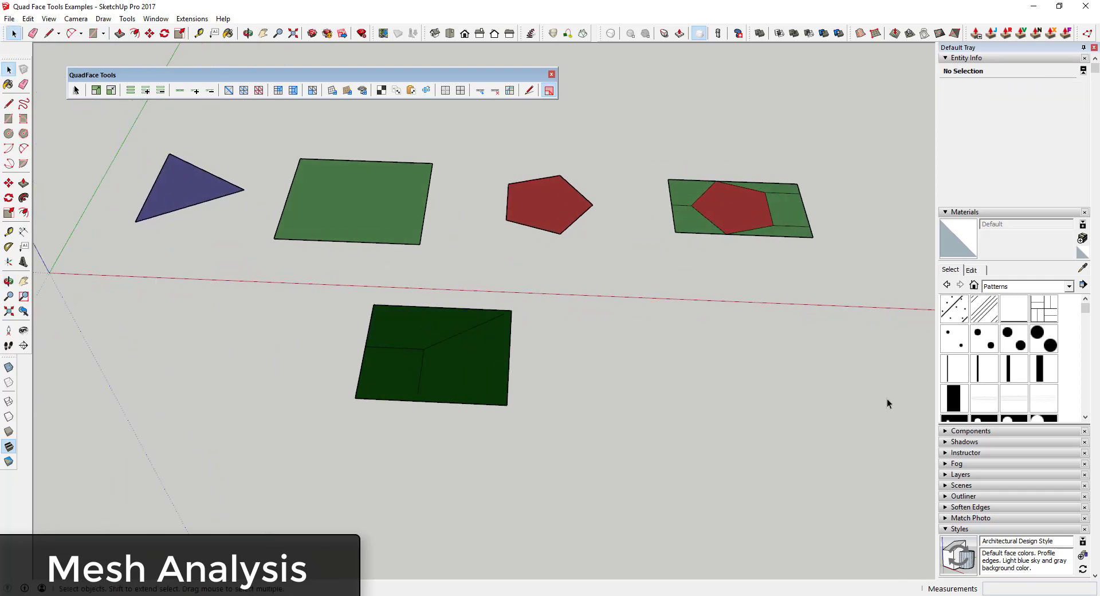
{"action": "scroll", "coordinate": [855, 400], "scroll_direction": "down", "scroll_amount": 4}
{"action": "scroll", "coordinate": [750, 301], "scroll_direction": "up", "scroll_amount": 3}
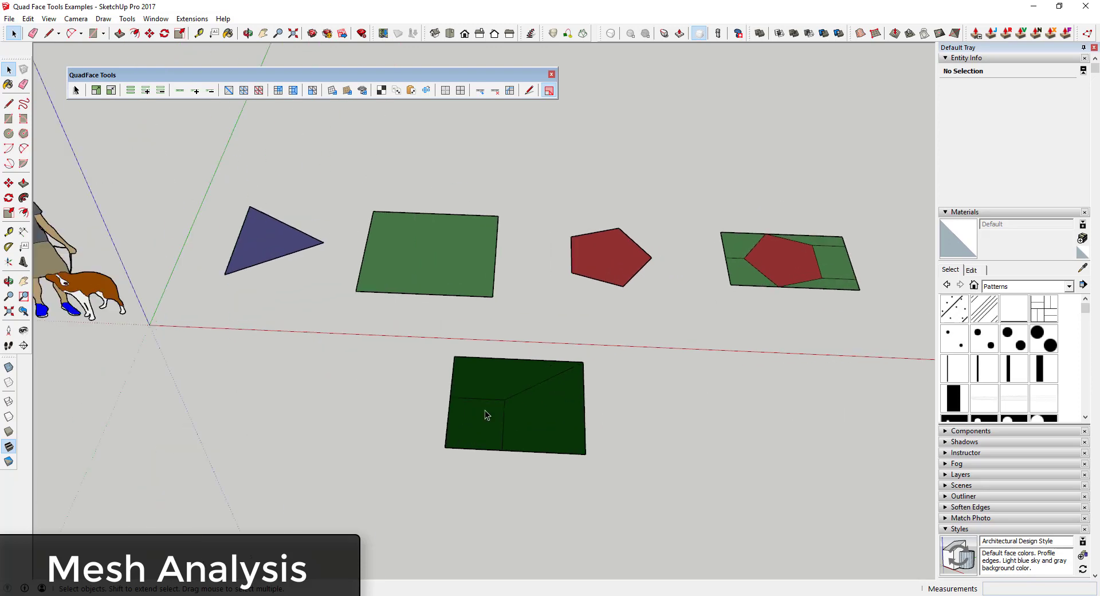
{"action": "left_click", "coordinate": [533, 396]}
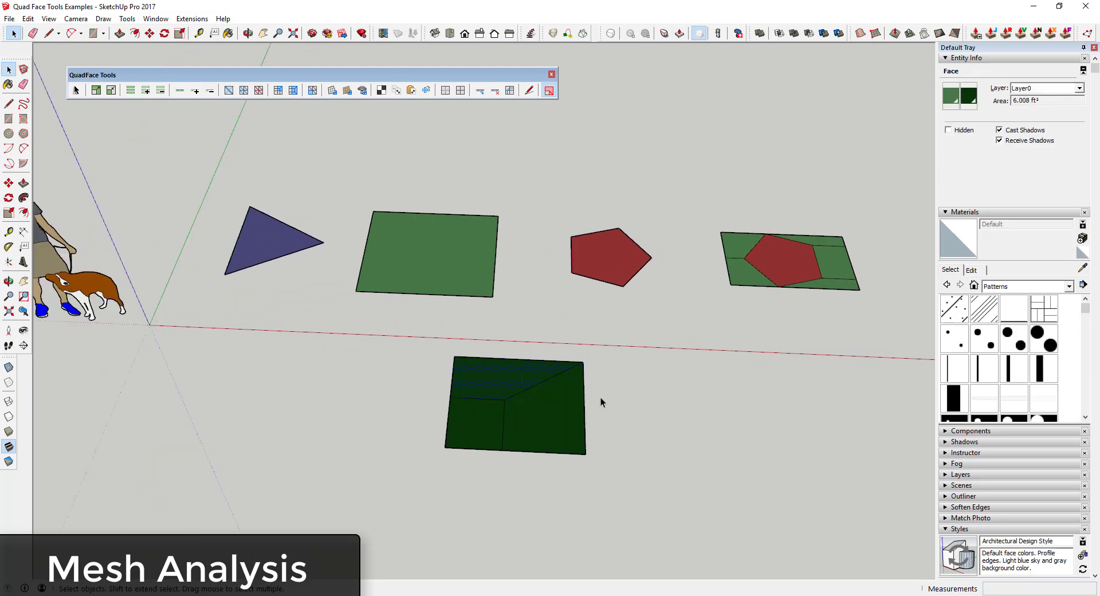
{"action": "scroll", "coordinate": [600, 402], "scroll_direction": "down", "scroll_amount": 6}
{"action": "left_click", "coordinate": [706, 358]}
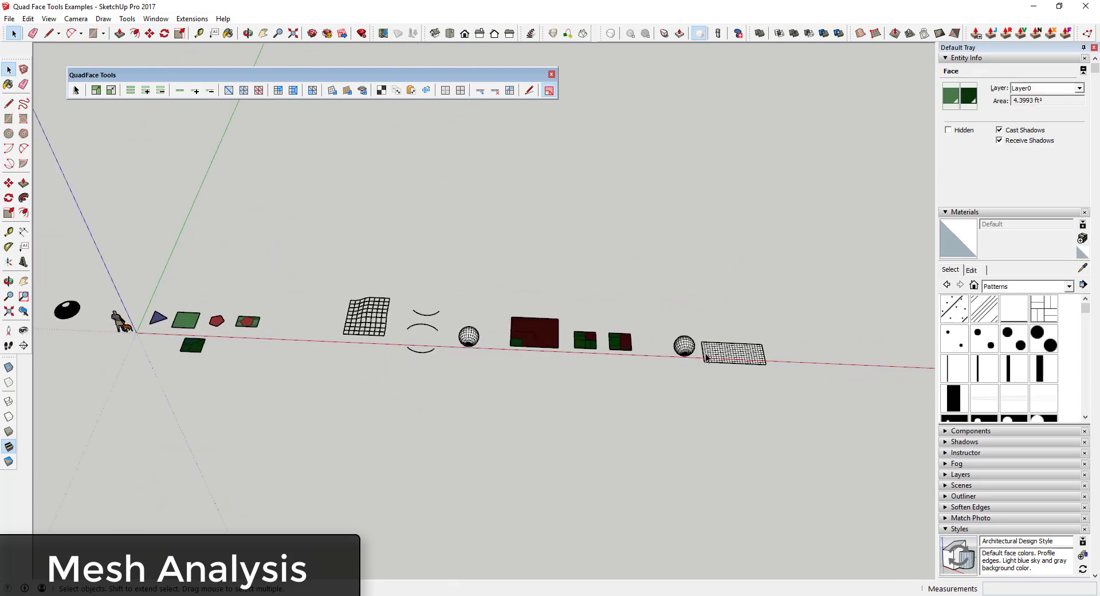
{"action": "scroll", "coordinate": [575, 339], "scroll_direction": "up", "scroll_amount": 4}
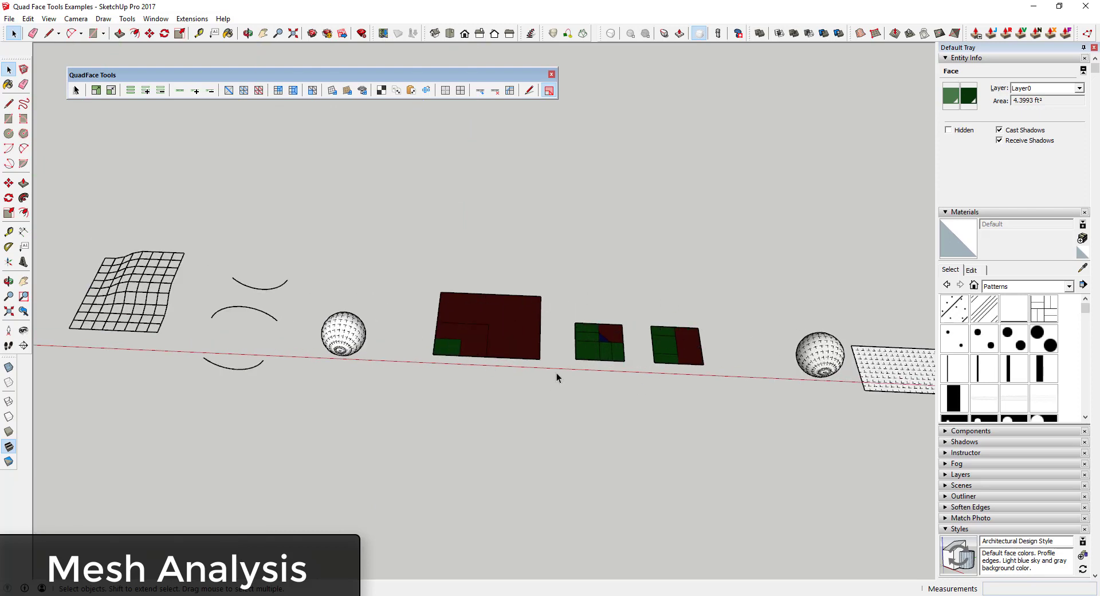
{"action": "scroll", "coordinate": [576, 344], "scroll_direction": "down", "scroll_amount": 6}
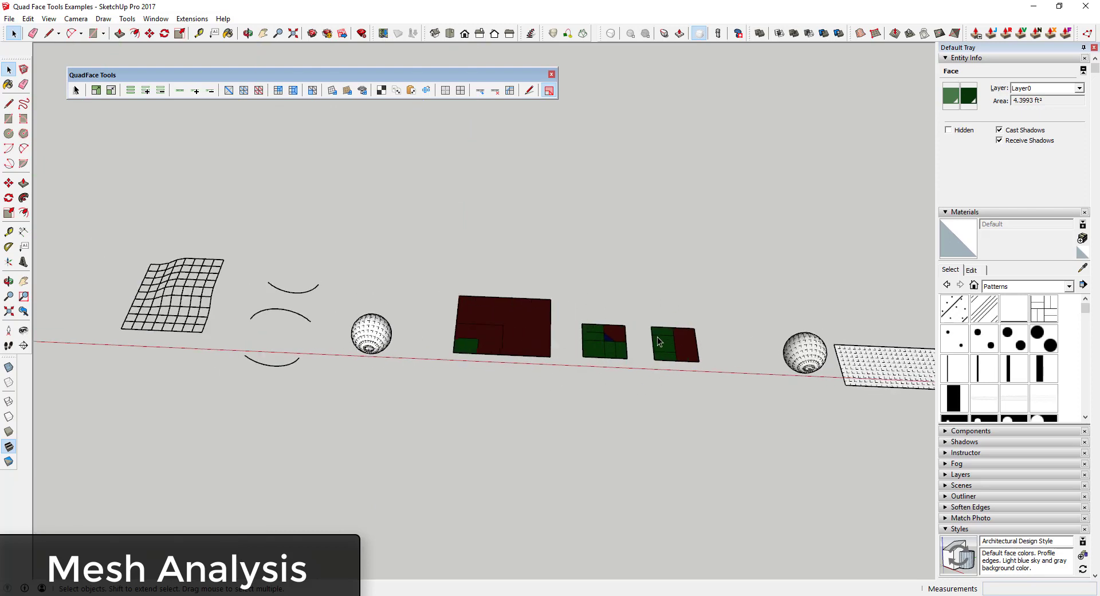
{"action": "scroll", "coordinate": [429, 344], "scroll_direction": "up", "scroll_amount": 6}
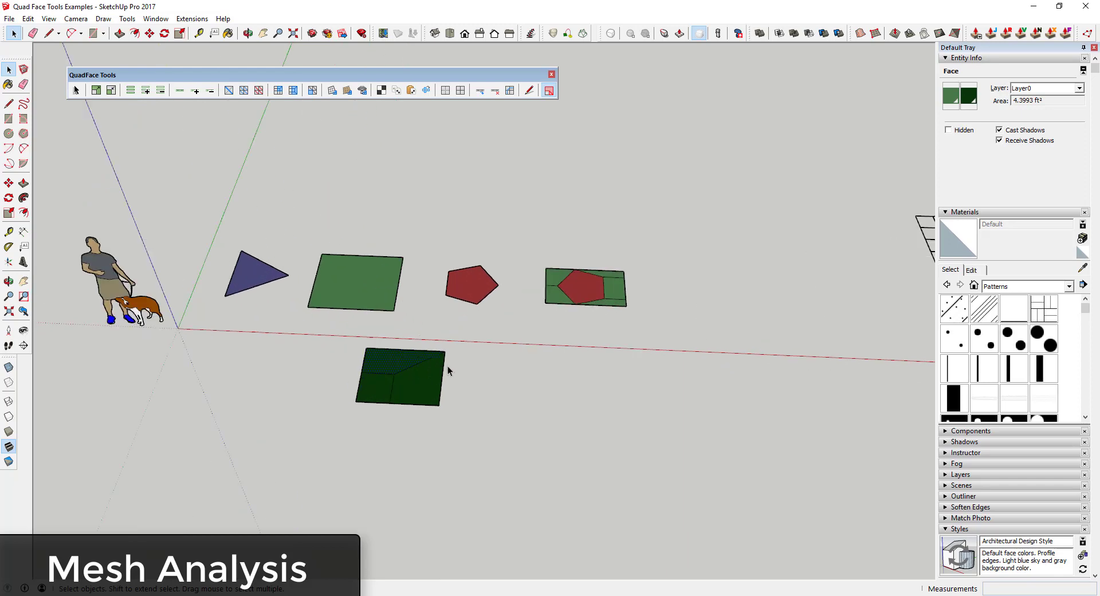
Turn off mesh analysis for the five example shapes and repaint all their front and back faces with the default material
{"action": "left_click_drag", "start_coordinate": [145, 215], "coordinate": [771, 454]}
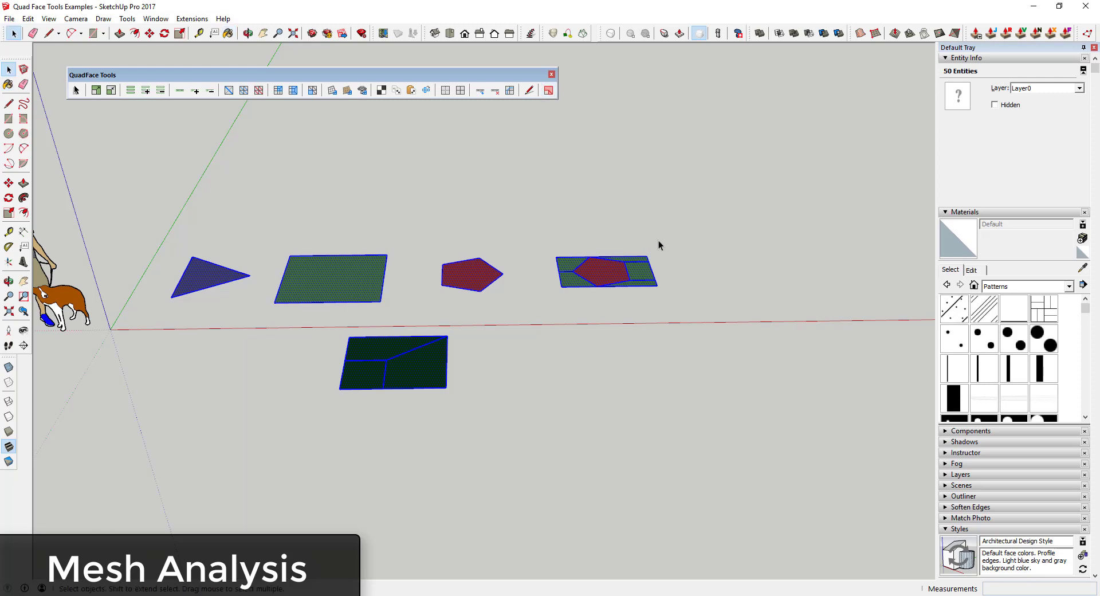
{"action": "left_click", "coordinate": [1083, 254]}
{"action": "left_click", "coordinate": [595, 268]}
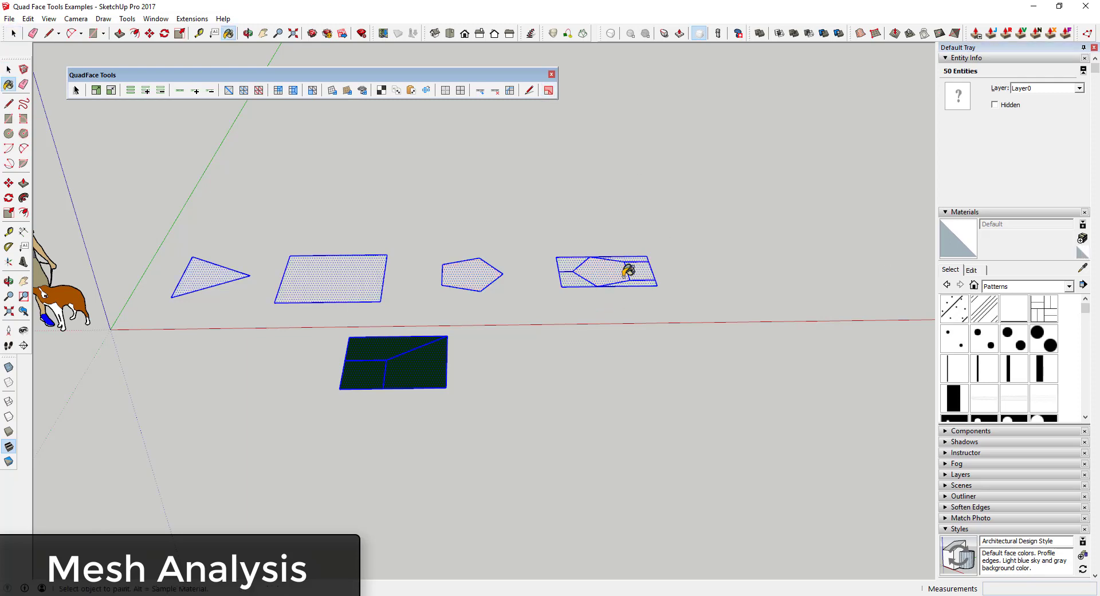
{"action": "key", "text": "space"}
{"action": "left_click", "coordinate": [1084, 254]}
{"action": "left_click", "coordinate": [388, 355], "text": "ctrl"}
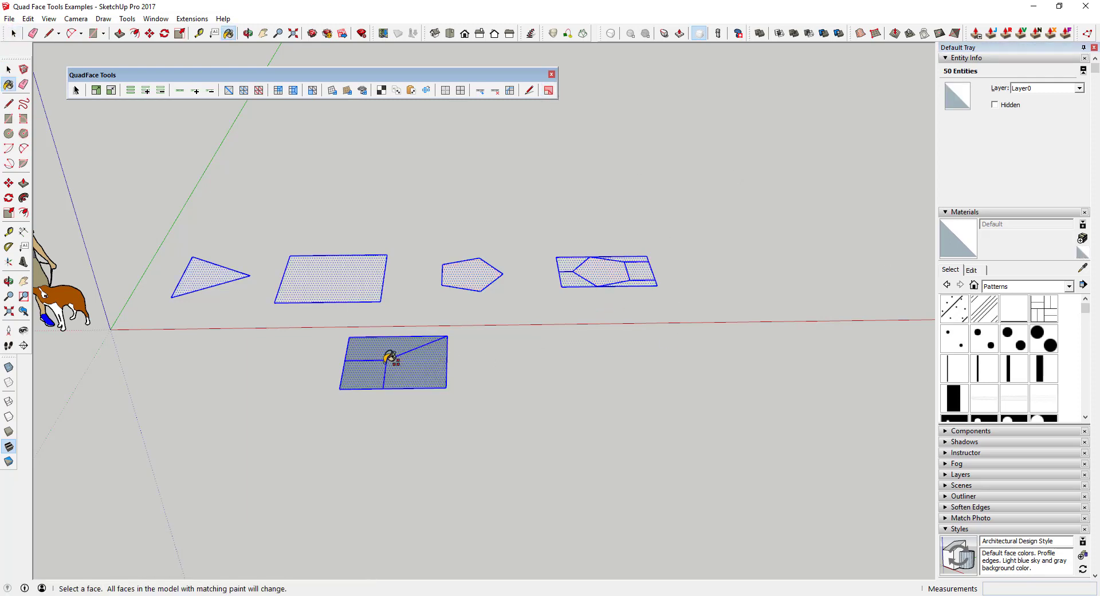
{"action": "key", "text": "space"}
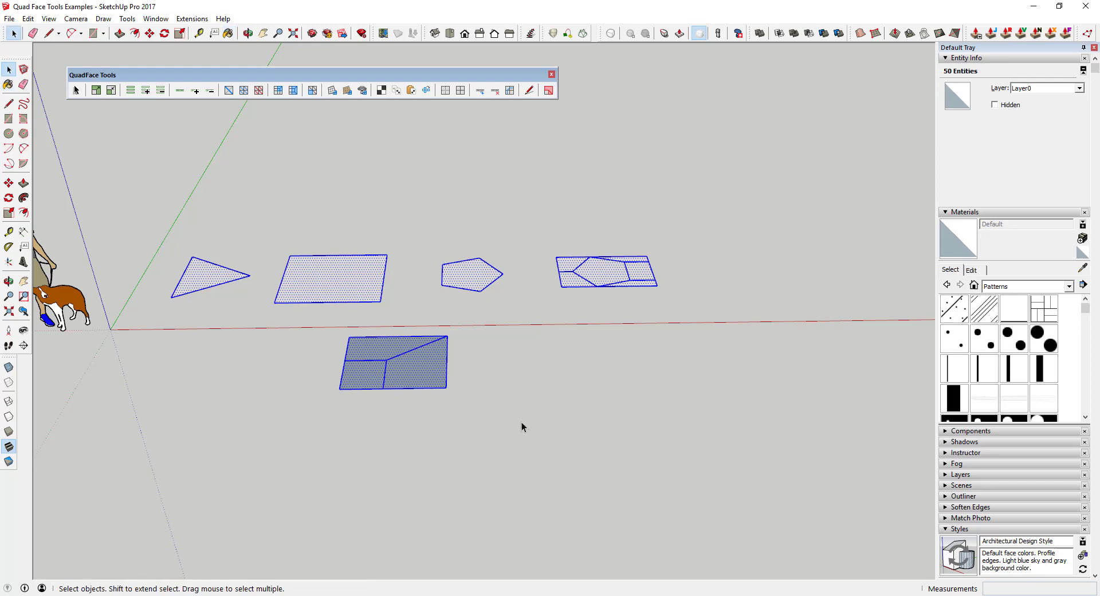
Open the smooth sphere group beside the three curves for editing
{"action": "mouse_move", "coordinate": [521, 424]}
{"action": "middle_mouse_down"}
{"action": "mouse_move", "coordinate": [528, 118]}
{"action": "mouse_move", "coordinate": [478, 468]}
{"action": "middle_mouse_up"}
{"action": "key", "text": "shift+z"}
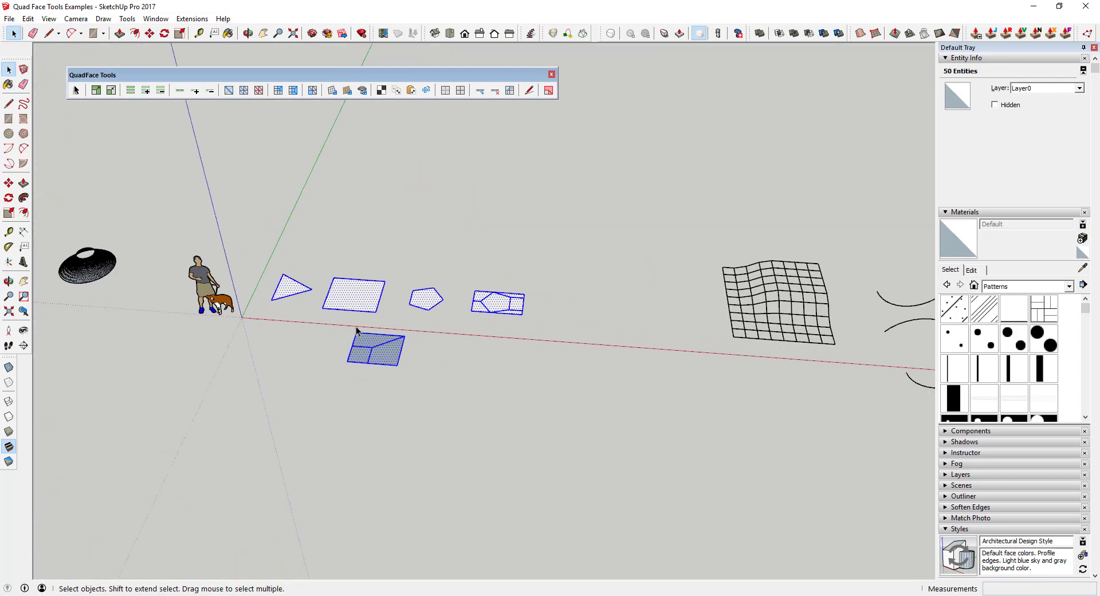
{"action": "key", "text": "alt+Tab"}
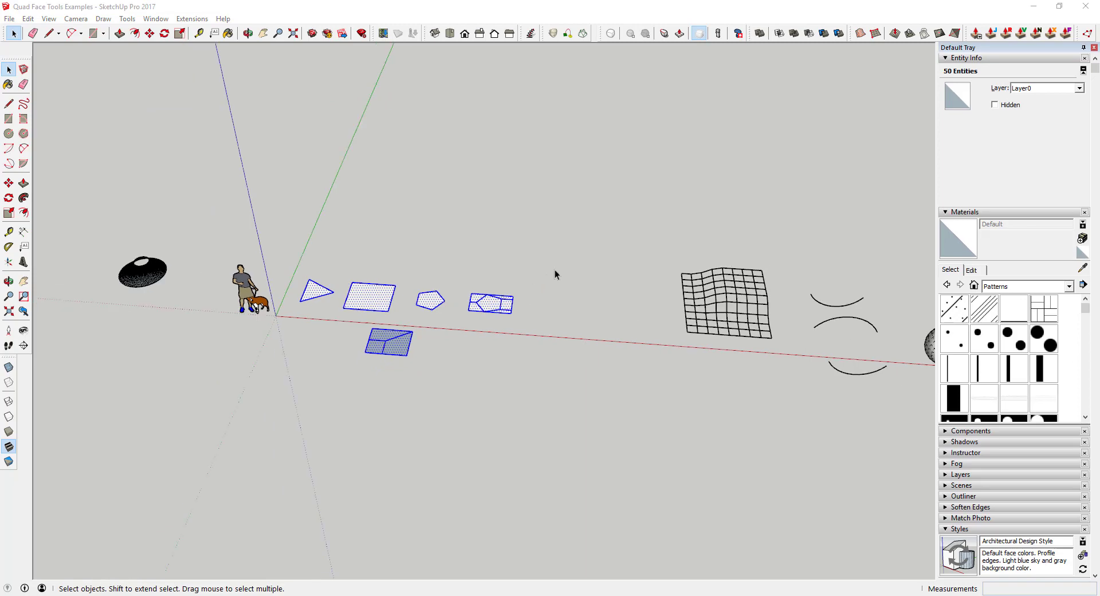
{"action": "scroll", "coordinate": [659, 308], "scroll_direction": "up", "scroll_amount": 6}
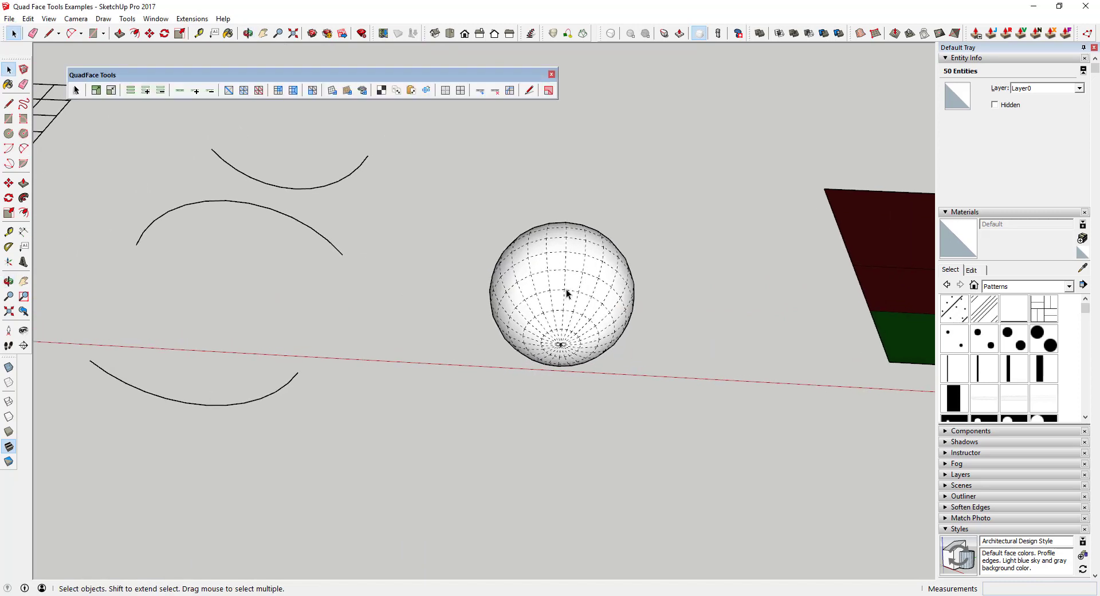
{"action": "left_click", "coordinate": [573, 292]}
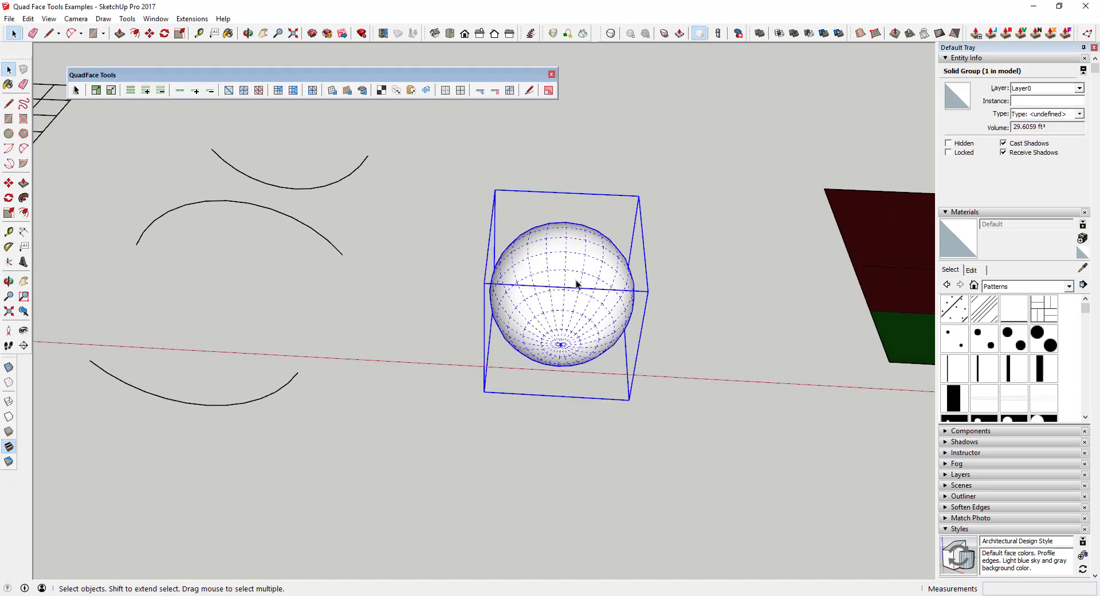
{"action": "middle_click_drag", "start_coordinate": [585, 275], "coordinate": [523, 341]}
{"action": "middle_click_drag", "start_coordinate": [671, 486], "coordinate": [685, 439]}
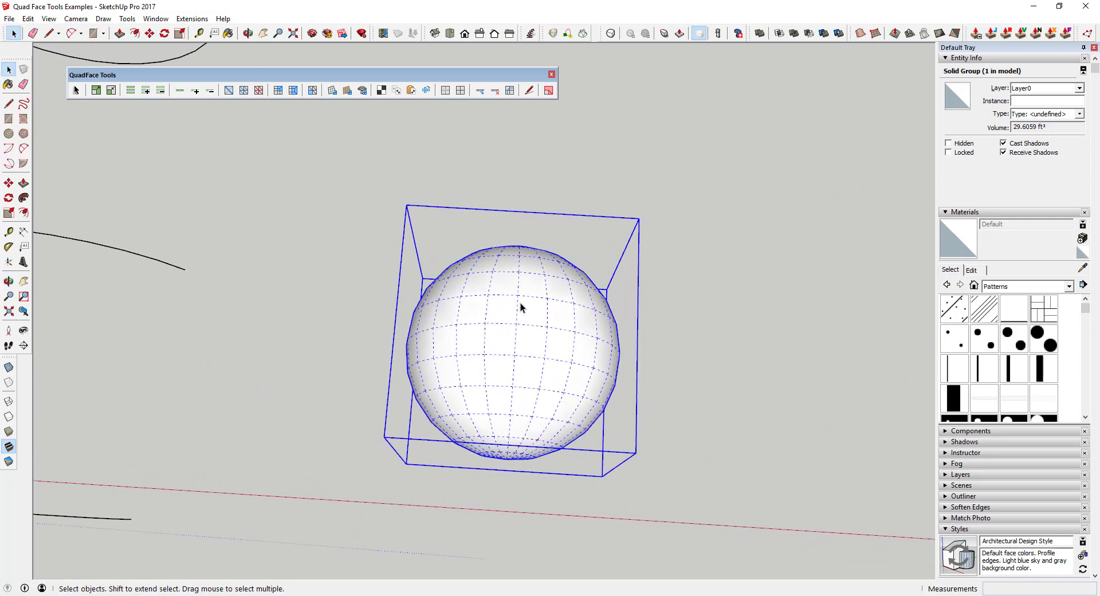
{"action": "scroll", "coordinate": [519, 310], "scroll_direction": "down", "scroll_amount": 2}
{"action": "scroll", "coordinate": [555, 347], "scroll_direction": "up", "scroll_amount": 2}
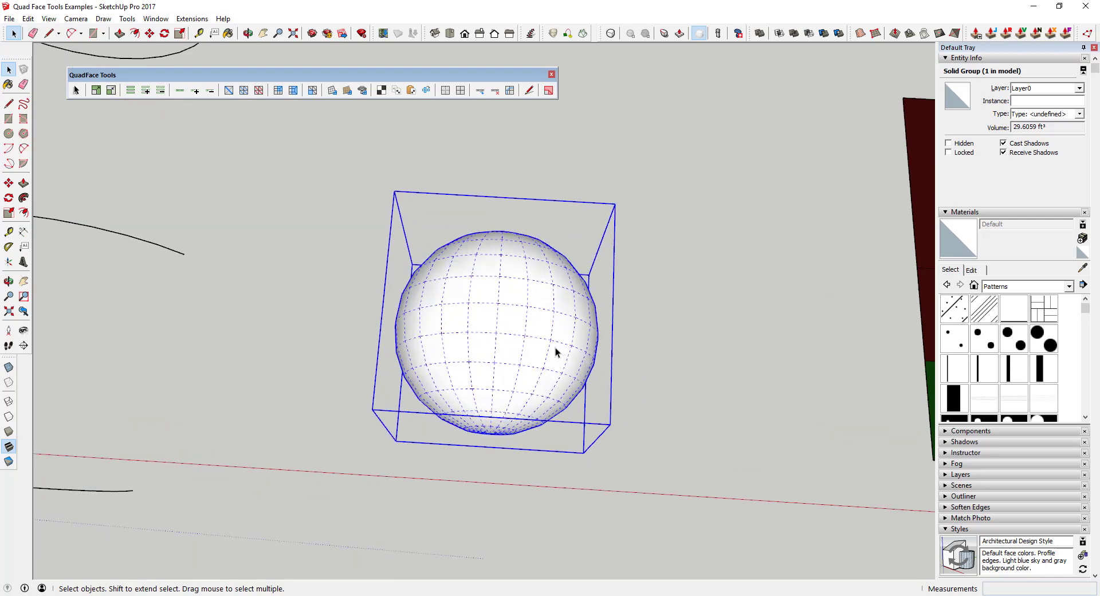
{"action": "double_click", "coordinate": [507, 319]}
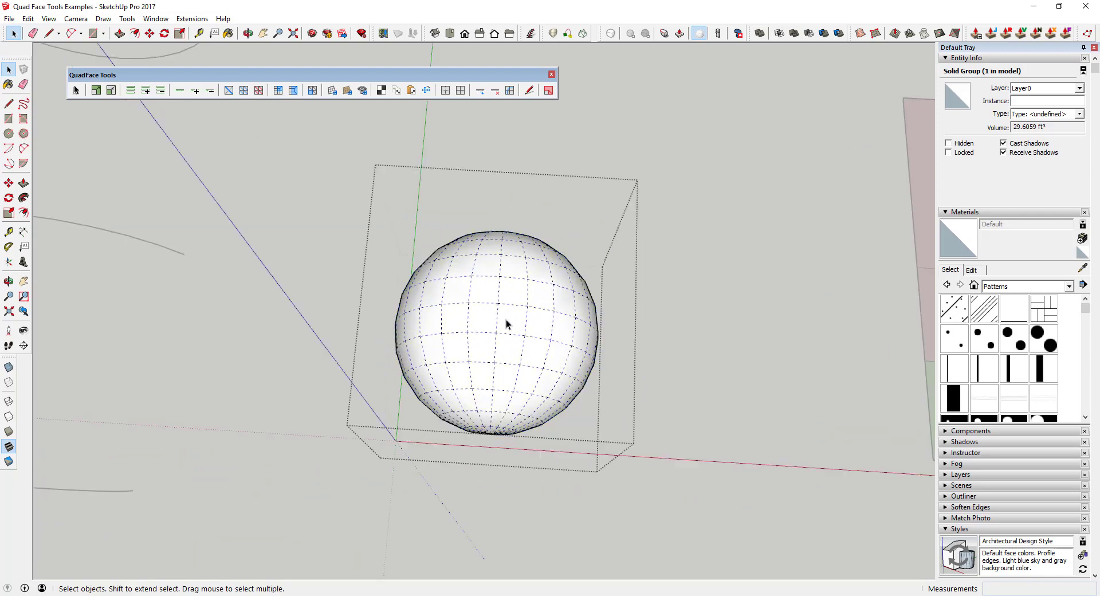
Select vertical edges in two neighbouring bands of the sphere, grow the ring selection incrementally, and complete both rings
{"action": "left_click", "coordinate": [492, 303]}
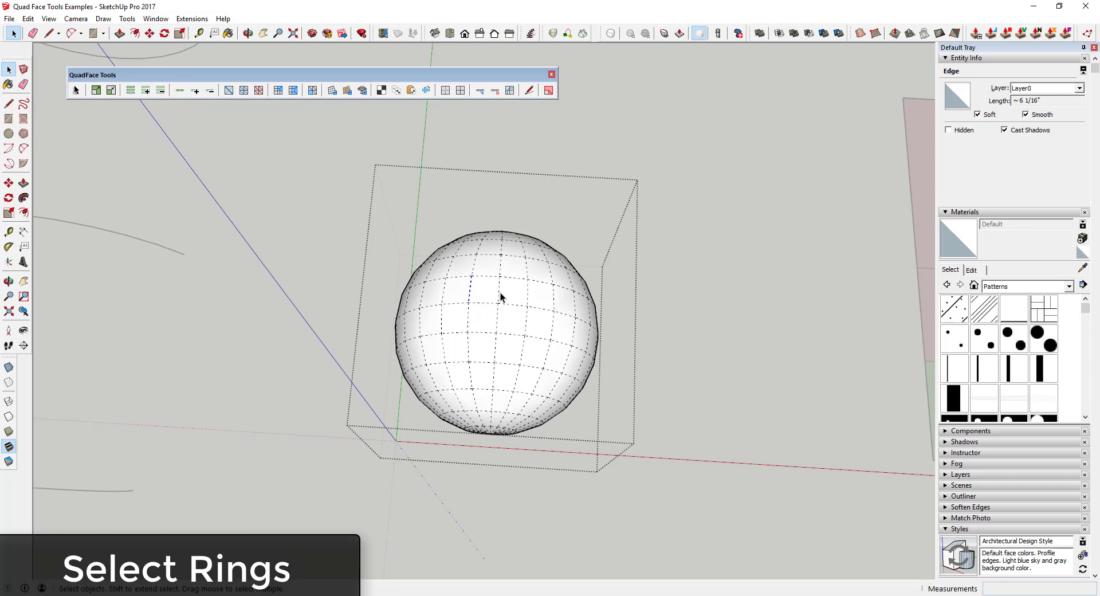
{"action": "left_click", "coordinate": [146, 90]}
{"action": "left_click", "coordinate": [146, 92]}
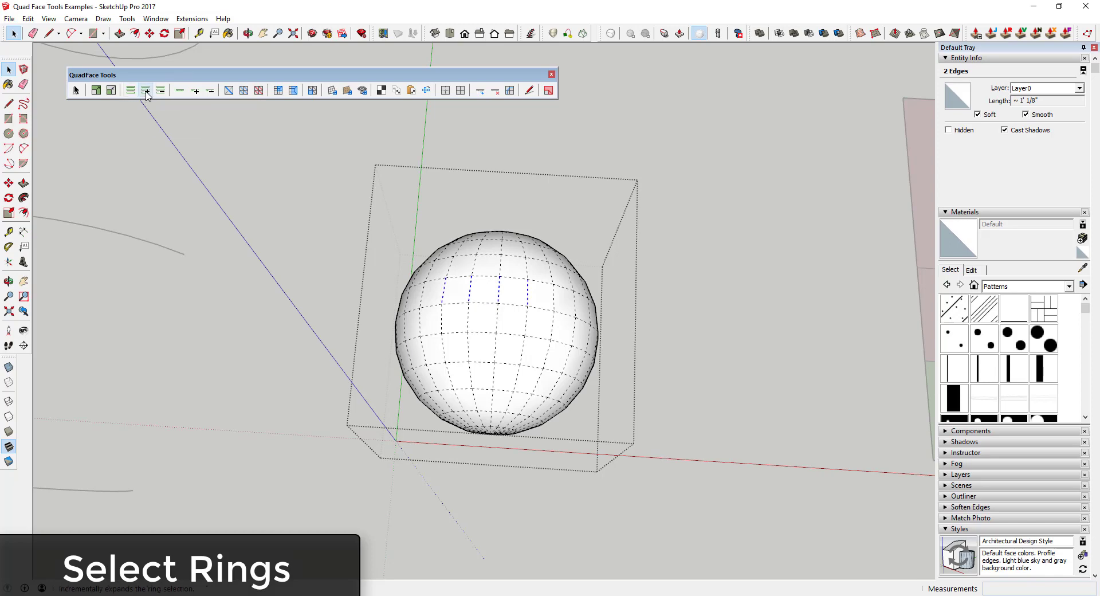
{"action": "left_click", "coordinate": [146, 92]}
{"action": "left_click", "coordinate": [146, 92]}
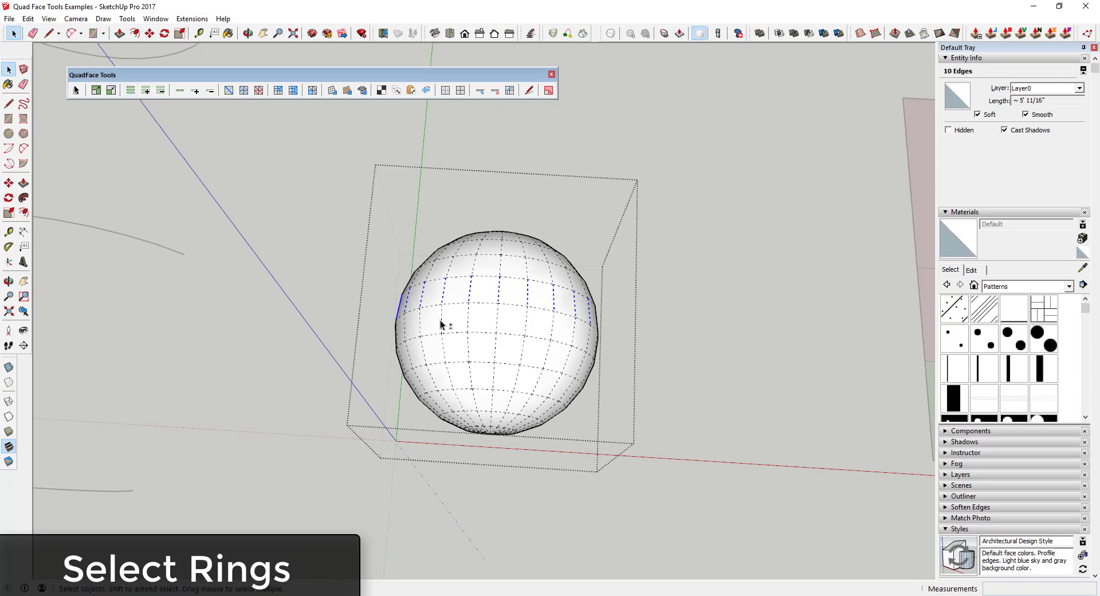
{"action": "left_click", "coordinate": [146, 92]}
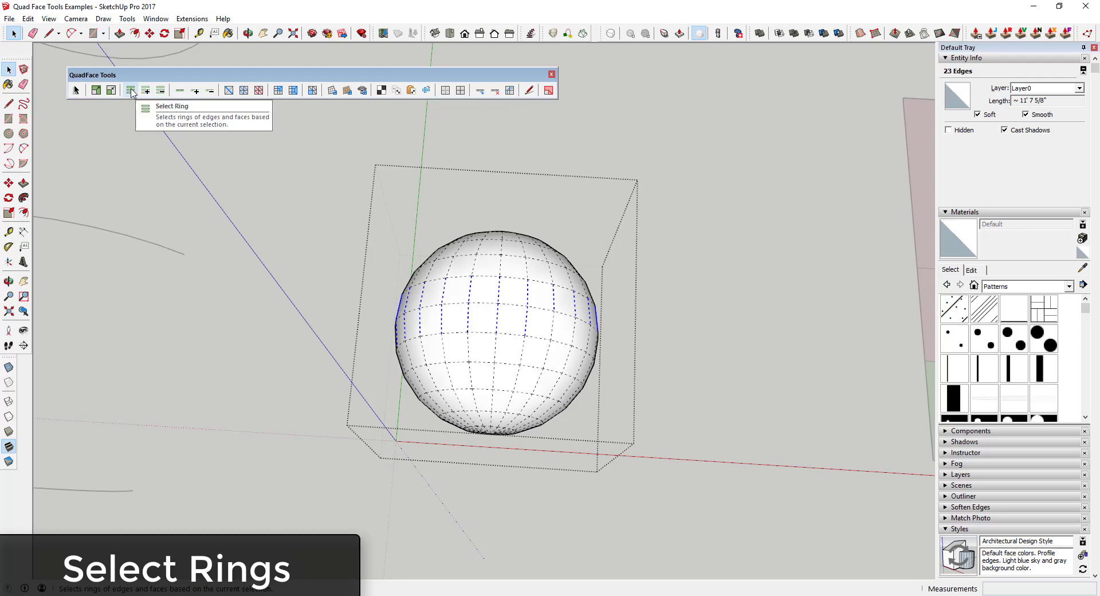
{"action": "left_click", "coordinate": [132, 91]}
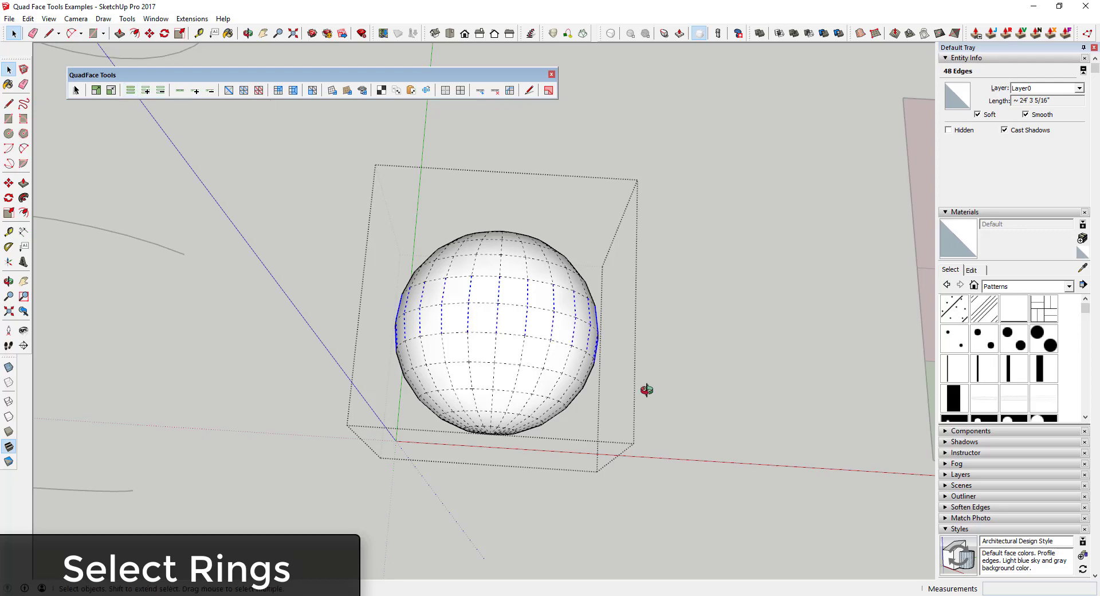
Delete the two selected edge rings and the flat disc face inside the sphere, then undo the deletions
{"action": "middle_click_drag", "start_coordinate": [646, 391], "coordinate": [598, 346]}
{"action": "scroll", "coordinate": [590, 343], "scroll_direction": "up", "scroll_amount": 2}
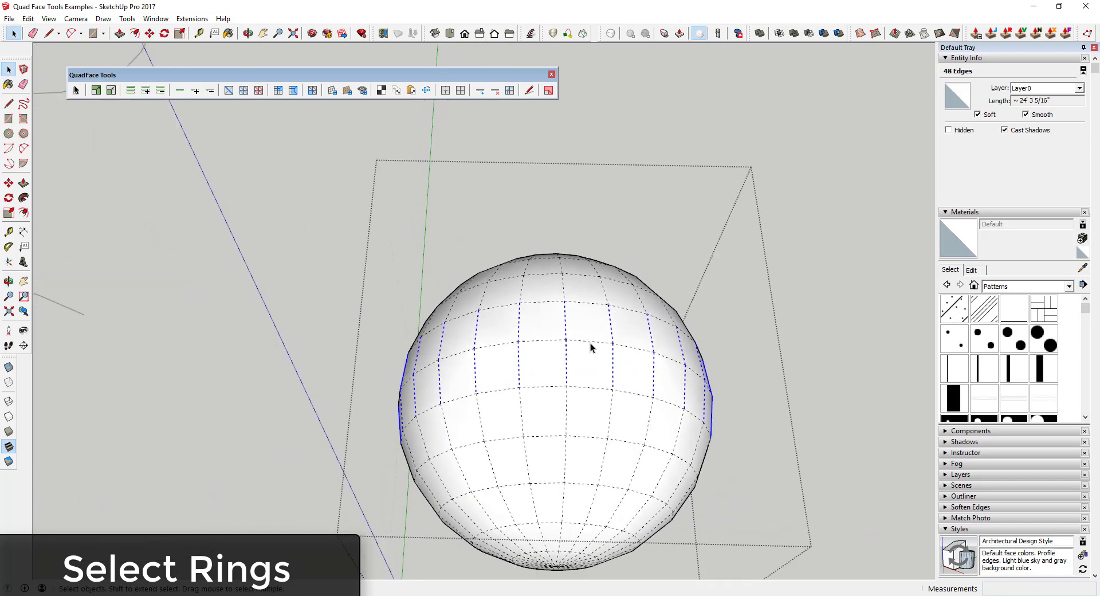
{"action": "scroll", "coordinate": [590, 343], "scroll_direction": "down", "scroll_amount": 1}
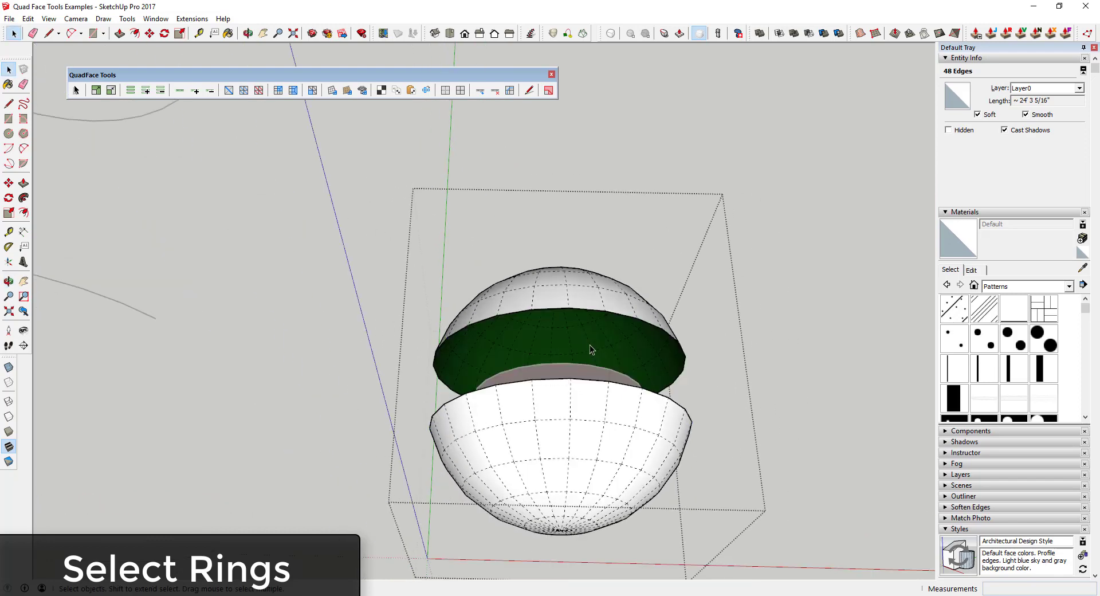
{"action": "middle_click_drag", "start_coordinate": [590, 345], "coordinate": [573, 404]}
{"action": "left_click", "coordinate": [573, 404]}
{"action": "key", "text": "Delete"}
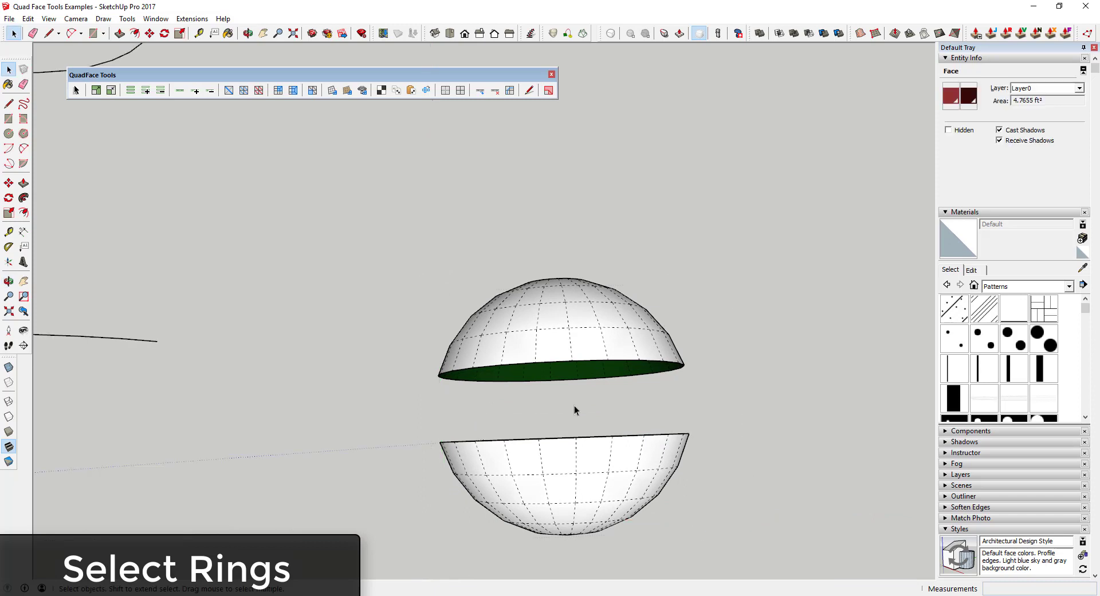
{"action": "key", "text": "ctrl+z"}
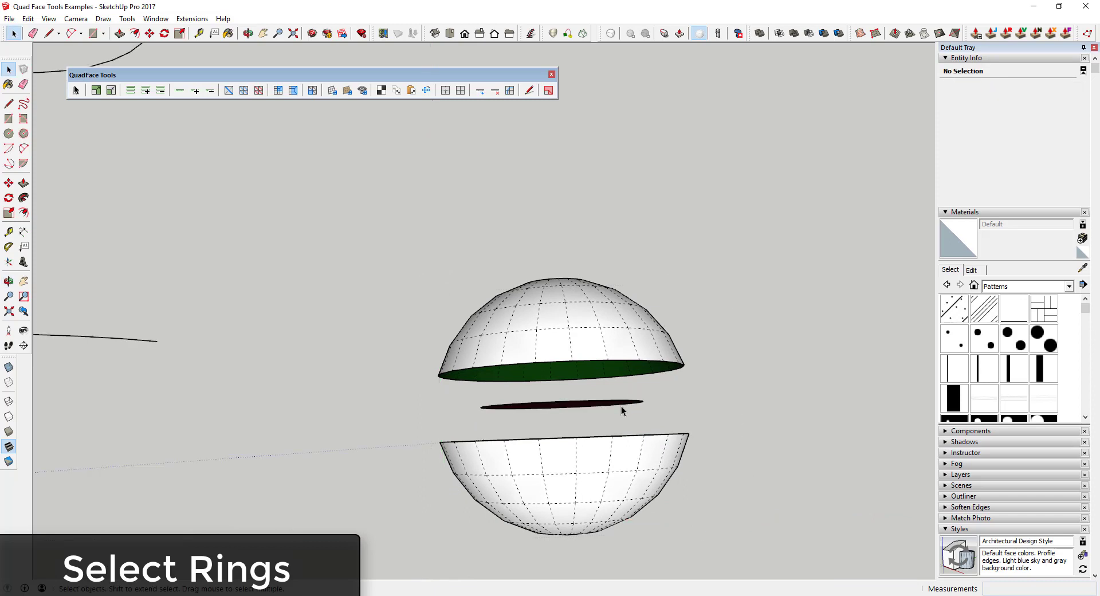
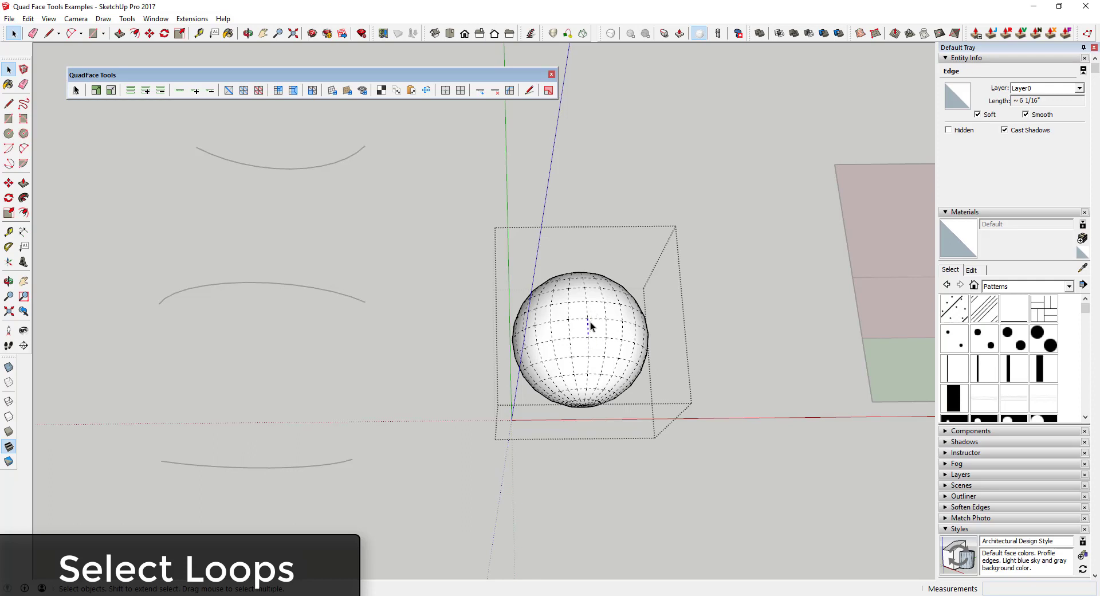
Extend the selected vertical edge into its full loop from pole to pole, delete the loop, and undo the deletion
{"action": "left_click", "coordinate": [180, 92]}
{"action": "middle_click_drag", "start_coordinate": [594, 433], "coordinate": [589, 307]}
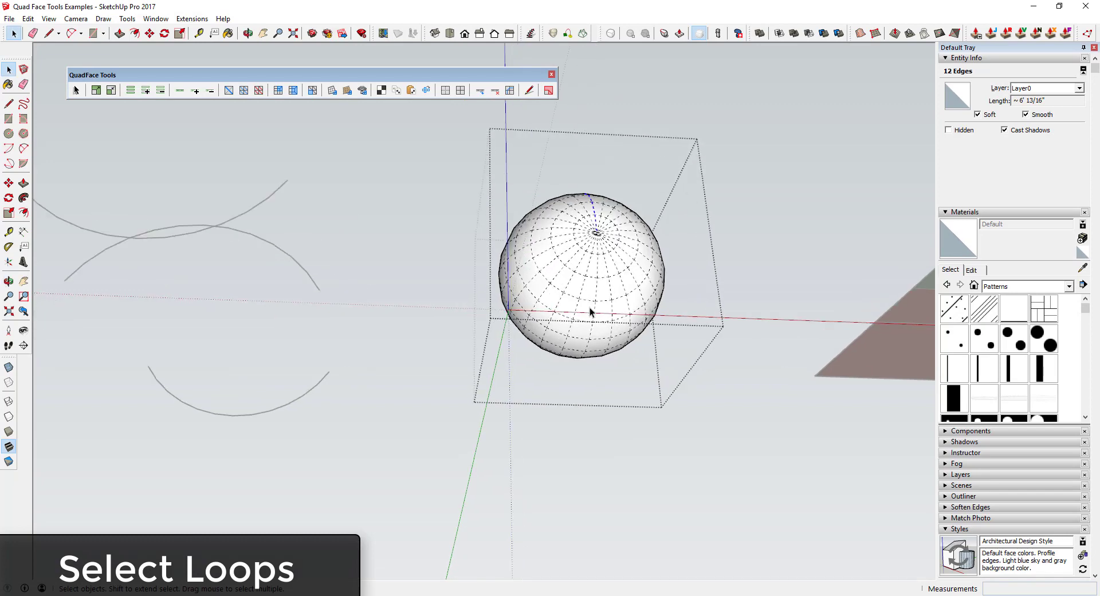
{"action": "left_click", "coordinate": [181, 93]}
{"action": "middle_click_drag", "start_coordinate": [622, 206], "coordinate": [587, 168]}
{"action": "key", "text": "Delete"}
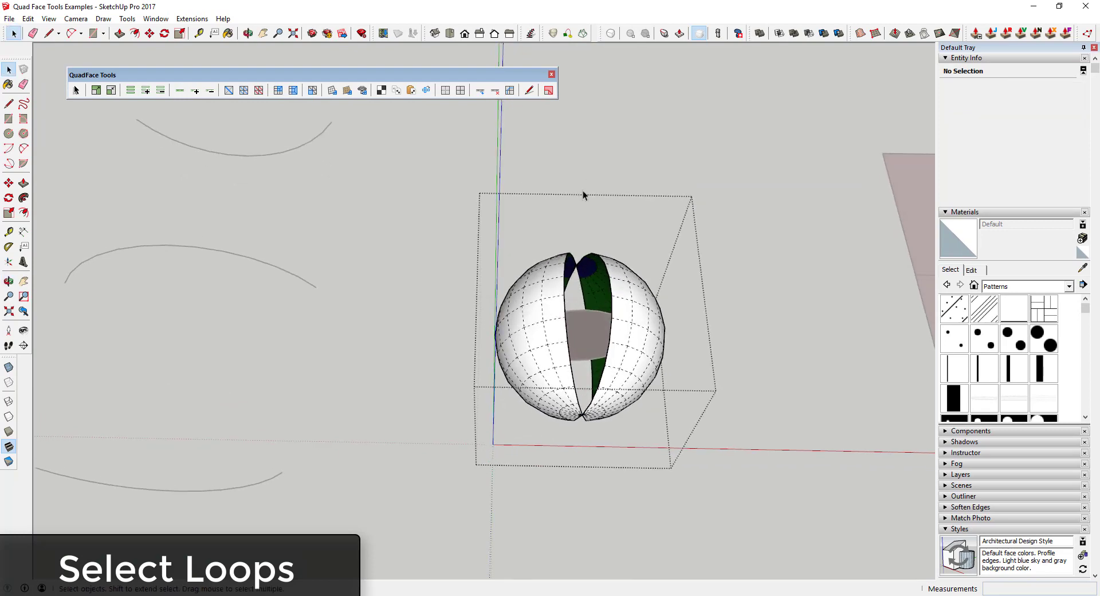
{"action": "key", "text": "ctrl+z"}
Select the loops of one vertical and one horizontal edge of the sphere, delete both loops, and undo the deletion
{"action": "left_click", "coordinate": [588, 303]}
{"action": "middle_click_drag", "start_coordinate": [649, 355], "coordinate": [620, 358]}
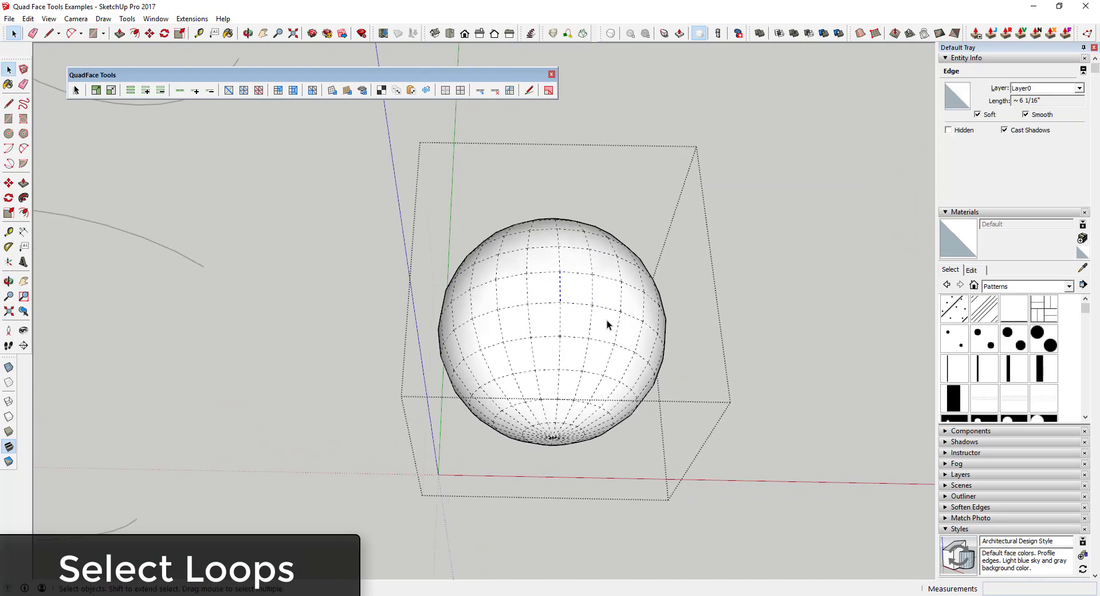
{"action": "scroll", "coordinate": [582, 319], "scroll_direction": "down", "scroll_amount": 3}
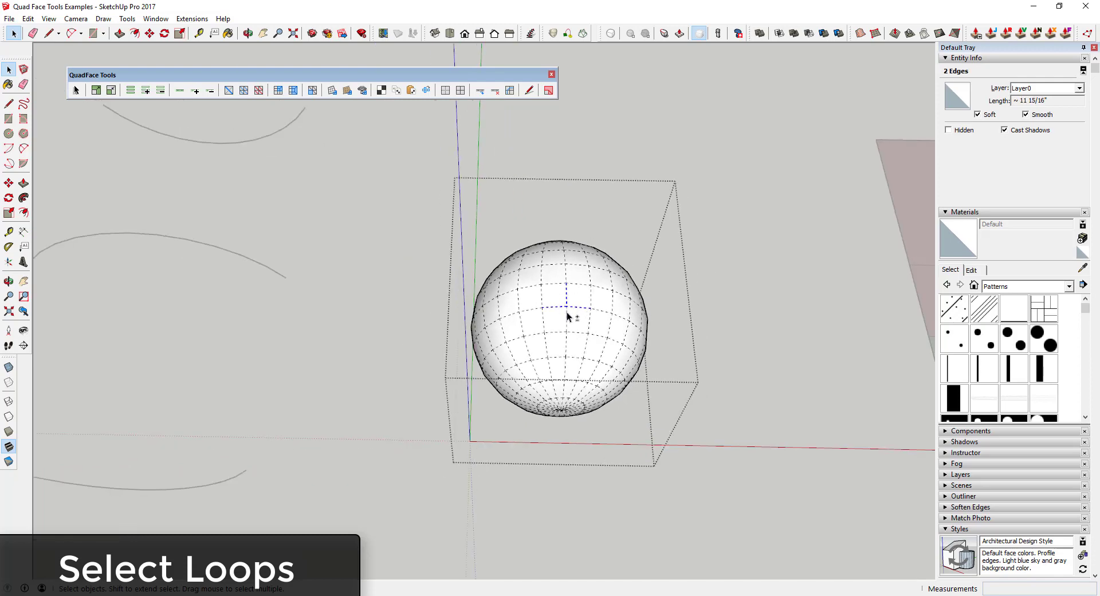
{"action": "left_click", "coordinate": [180, 91]}
{"action": "key", "text": "Delete"}
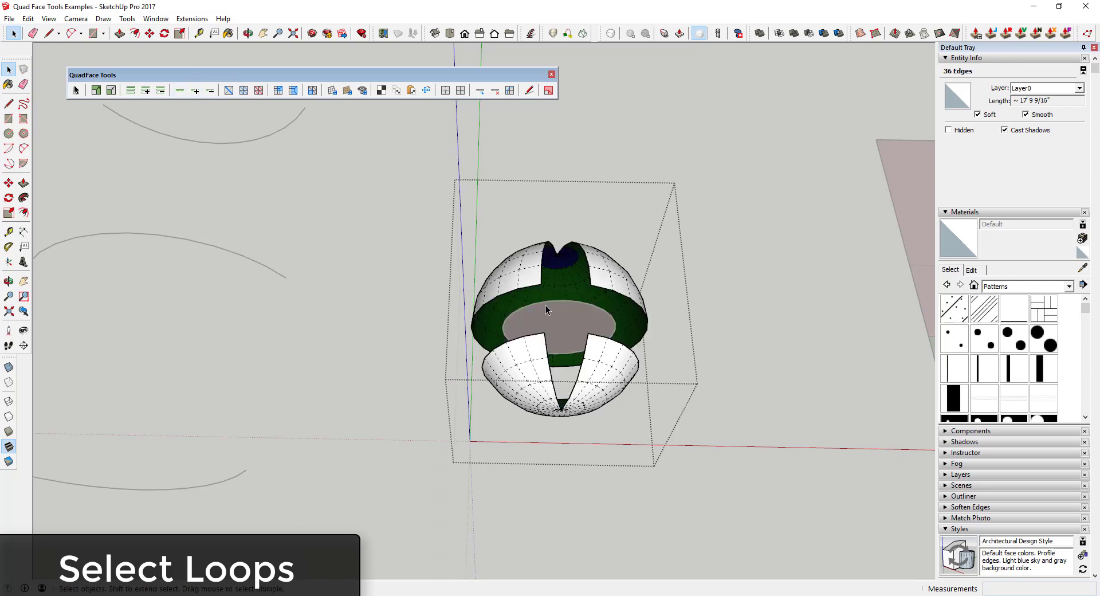
{"action": "key", "text": "ctrl+z"}
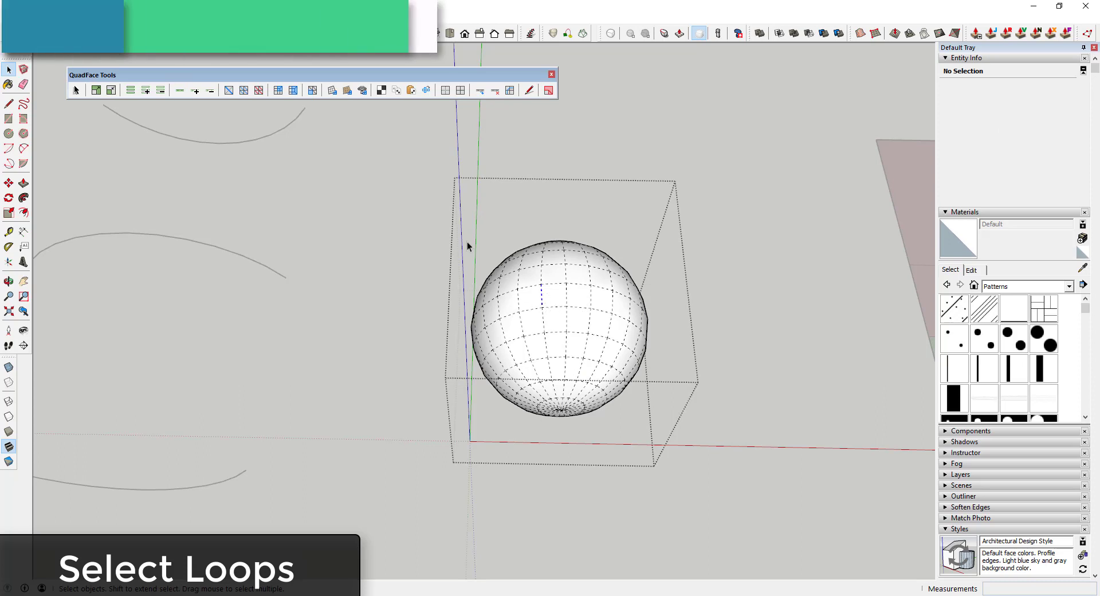
Apply ring and loop selection to a single vertical edge of the sphere and leave the group
{"action": "left_click", "coordinate": [542, 296]}
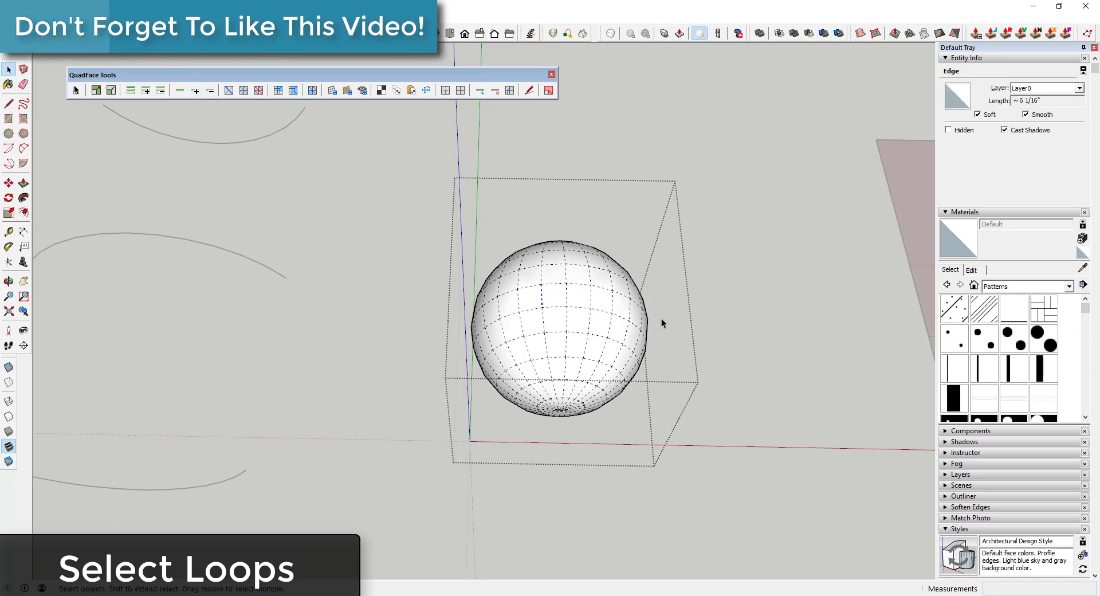
{"action": "left_click", "coordinate": [131, 91]}
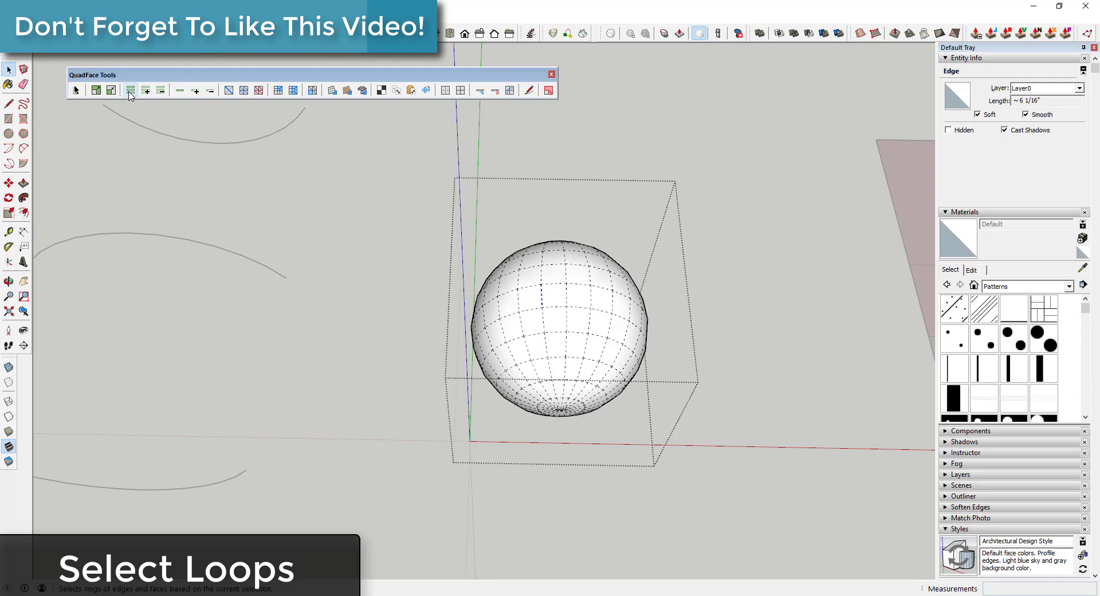
{"action": "left_click", "coordinate": [180, 91]}
{"action": "left_click", "coordinate": [995, 116]}
{"action": "middle_click_drag", "start_coordinate": [691, 321], "coordinate": [678, 281]}
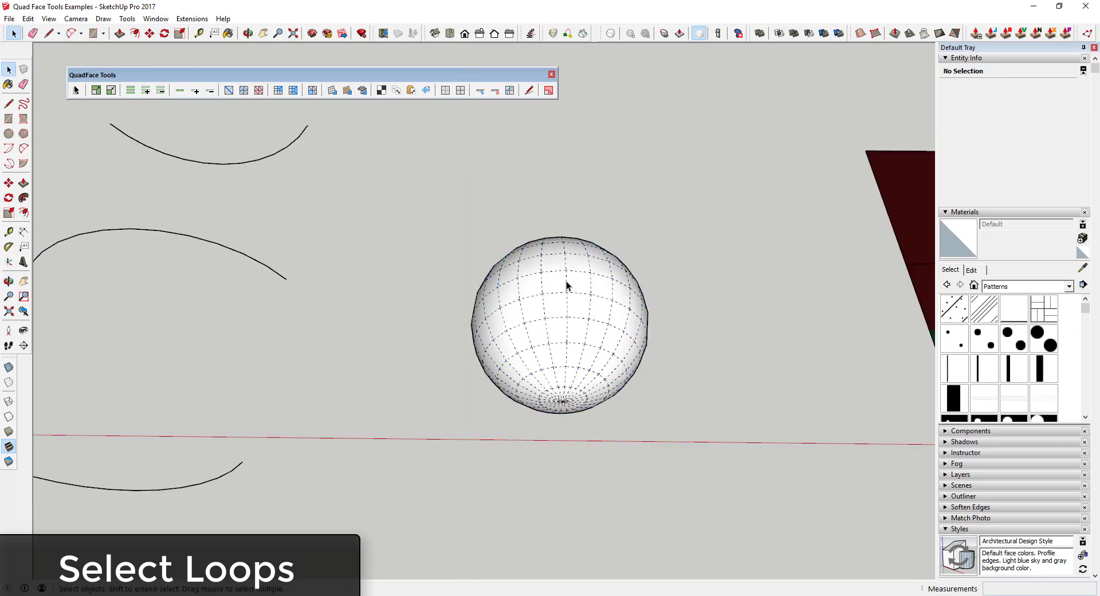
Reopen the sphere group for editing and select the four edges meeting at one vertex on its upper front
{"action": "left_click", "coordinate": [567, 289]}
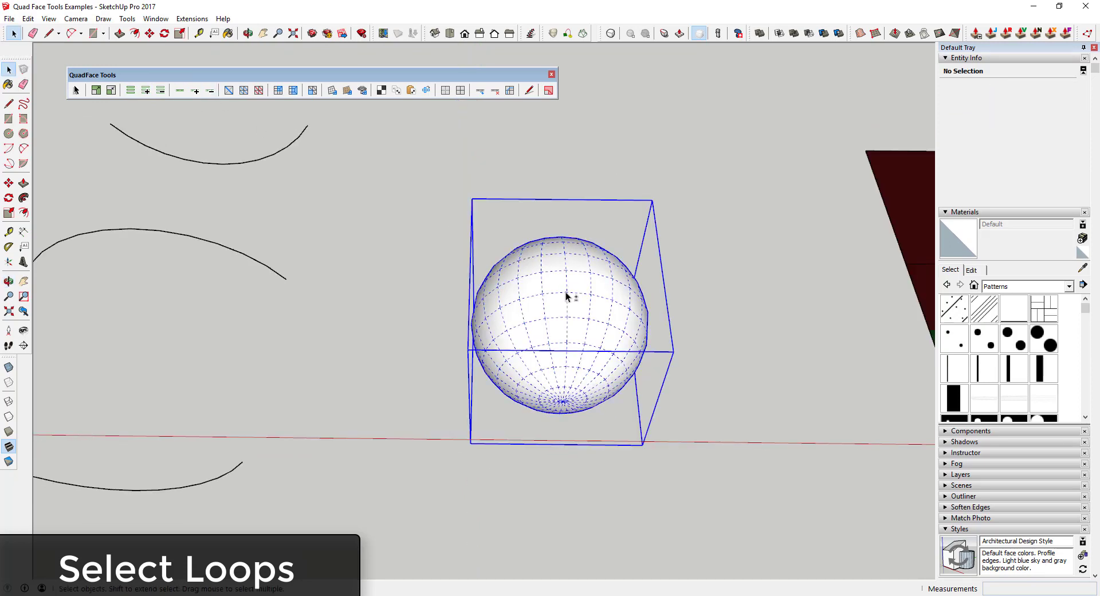
{"action": "double_click", "coordinate": [568, 290]}
{"action": "left_click", "coordinate": [569, 300]}
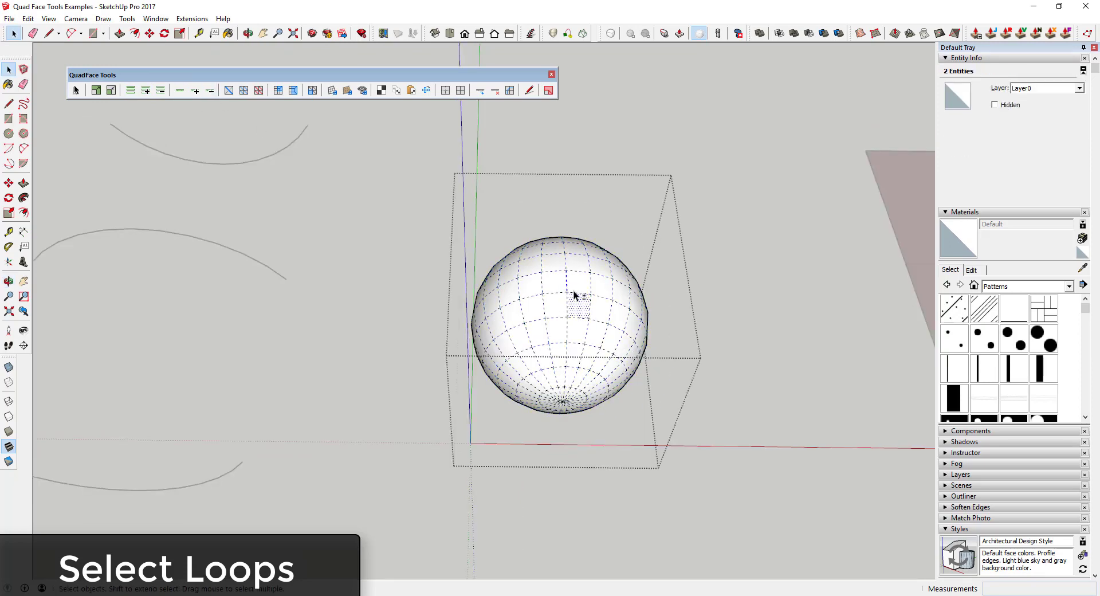
{"action": "left_click", "coordinate": [567, 298], "text": "shift"}
{"action": "left_click", "coordinate": [560, 292], "text": "shift"}
{"action": "left_click", "coordinate": [573, 292], "text": "shift"}
{"action": "left_click", "coordinate": [576, 293], "text": "shift"}
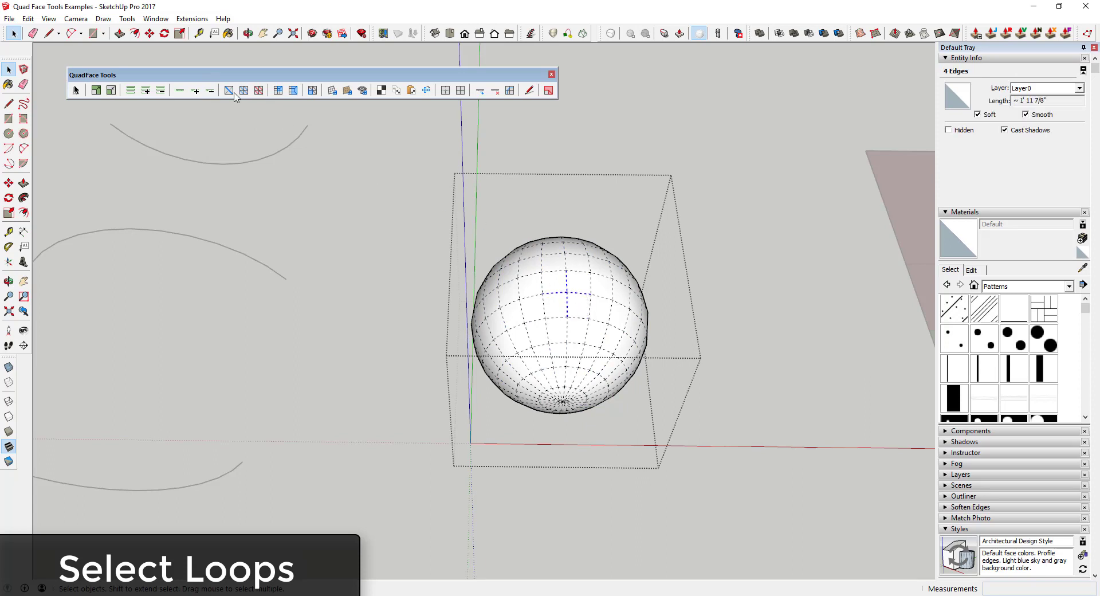
Extend the four edges into loops, grow the selection by rings, delete the selected edges, and undo the deletion
{"action": "left_click", "coordinate": [180, 91]}
{"action": "left_click", "coordinate": [146, 90]}
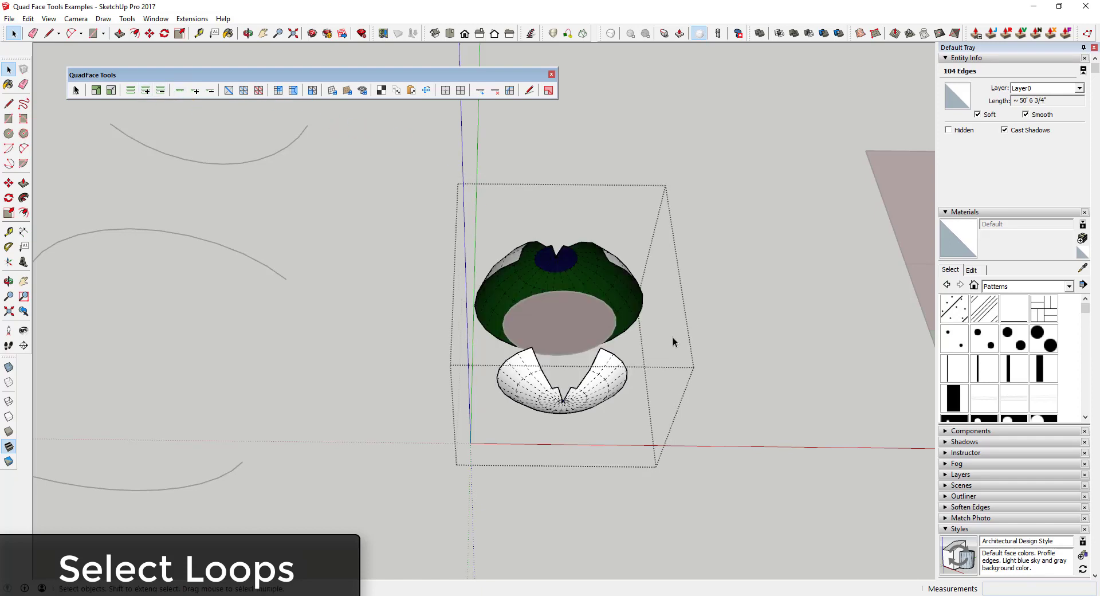
{"action": "left_click", "coordinate": [675, 333]}
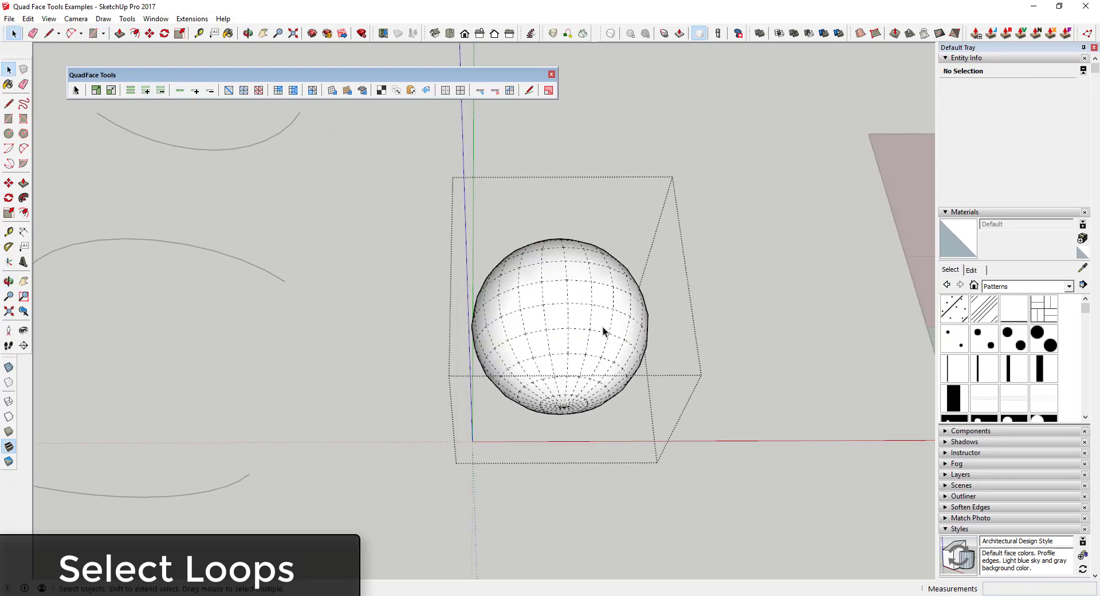
{"action": "middle_click_drag", "start_coordinate": [603, 327], "coordinate": [595, 247]}
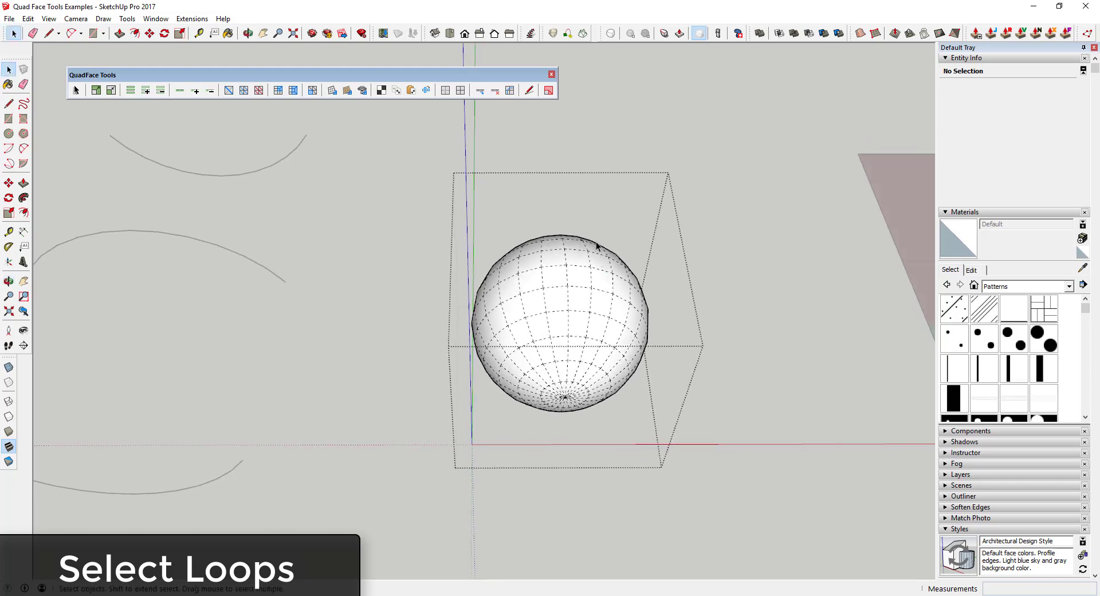
{"action": "scroll", "coordinate": [542, 281], "scroll_direction": "down", "scroll_amount": 3}
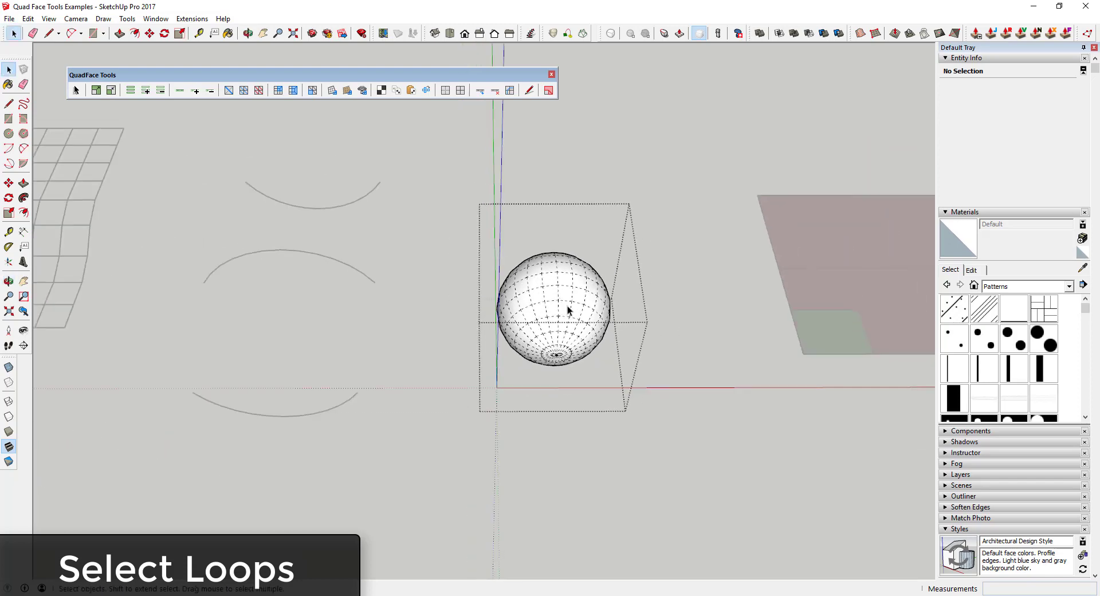
{"action": "scroll", "coordinate": [607, 292], "scroll_direction": "down", "scroll_amount": 2}
{"action": "scroll", "coordinate": [596, 308], "scroll_direction": "up", "scroll_amount": 5}
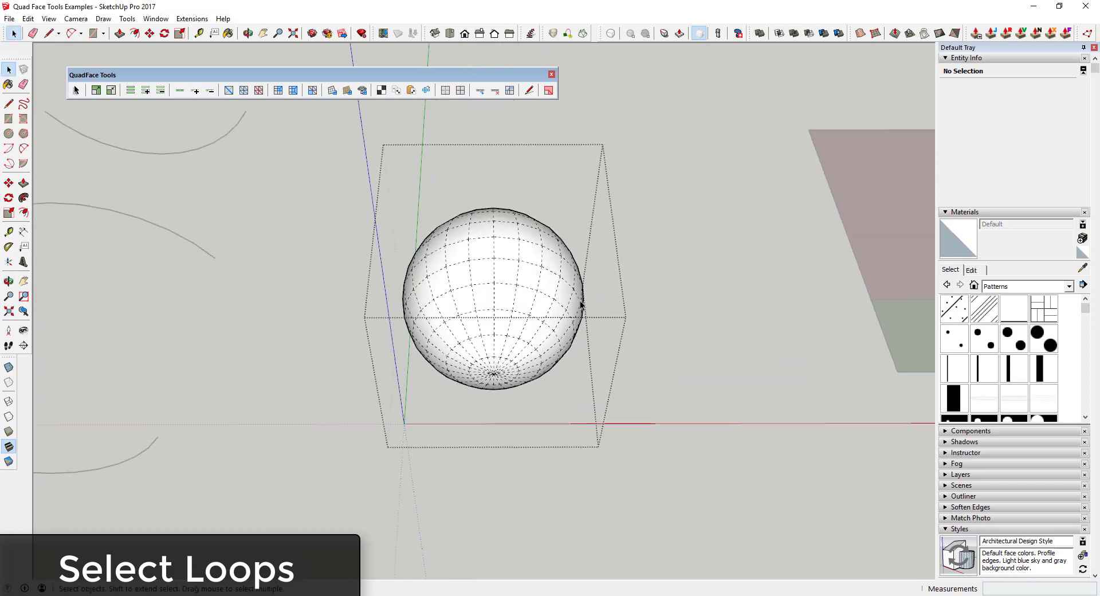
{"action": "scroll", "coordinate": [569, 298], "scroll_direction": "down", "scroll_amount": 1}
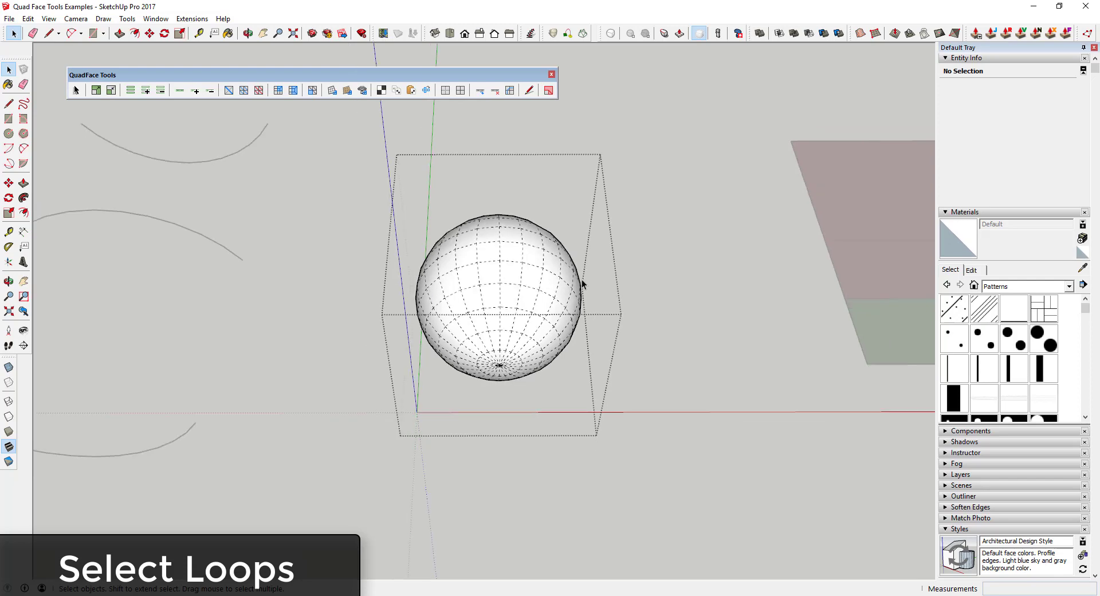
Leave the sphere group and draw a flat Sandbox grid from scratch between the rectangle with the inner pentagon and the curved wireframe
{"action": "left_click", "coordinate": [709, 313]}
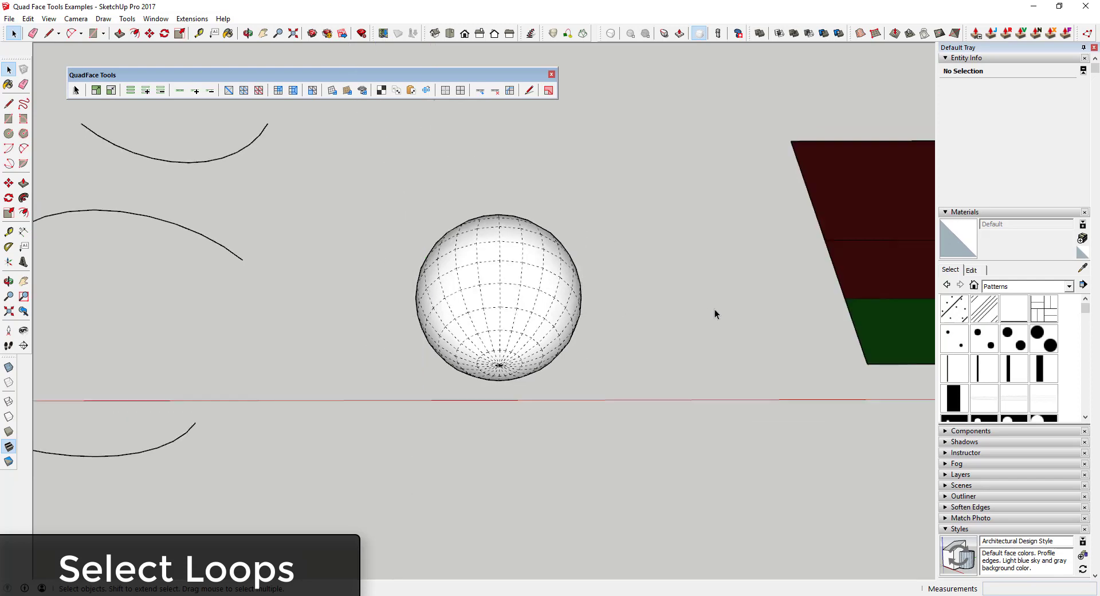
{"action": "scroll", "coordinate": [746, 323], "scroll_direction": "down", "scroll_amount": 5}
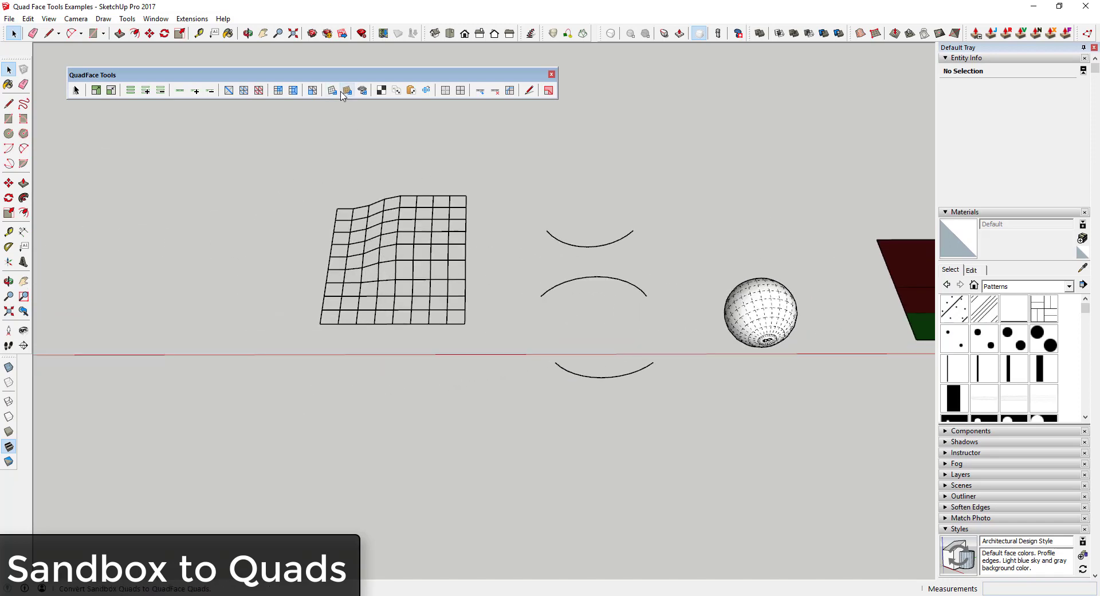
{"action": "scroll", "coordinate": [775, 317], "scroll_direction": "down", "scroll_amount": 2}
{"action": "scroll", "coordinate": [404, 298], "scroll_direction": "up", "scroll_amount": 3}
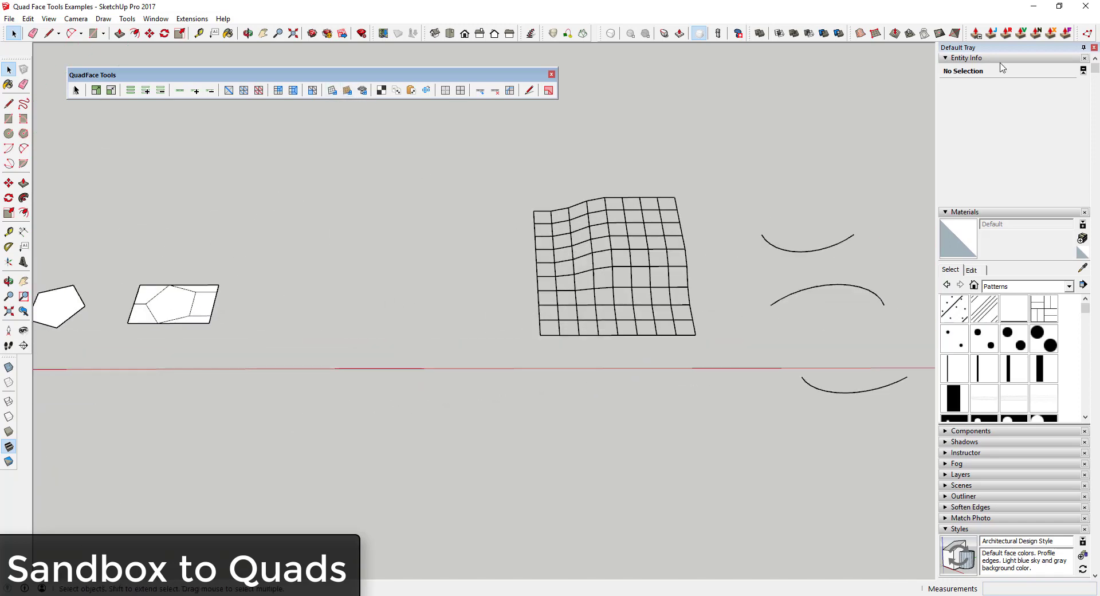
{"action": "left_click", "coordinate": [875, 33]}
{"action": "left_click", "coordinate": [261, 346]}
{"action": "left_click", "coordinate": [464, 346]}
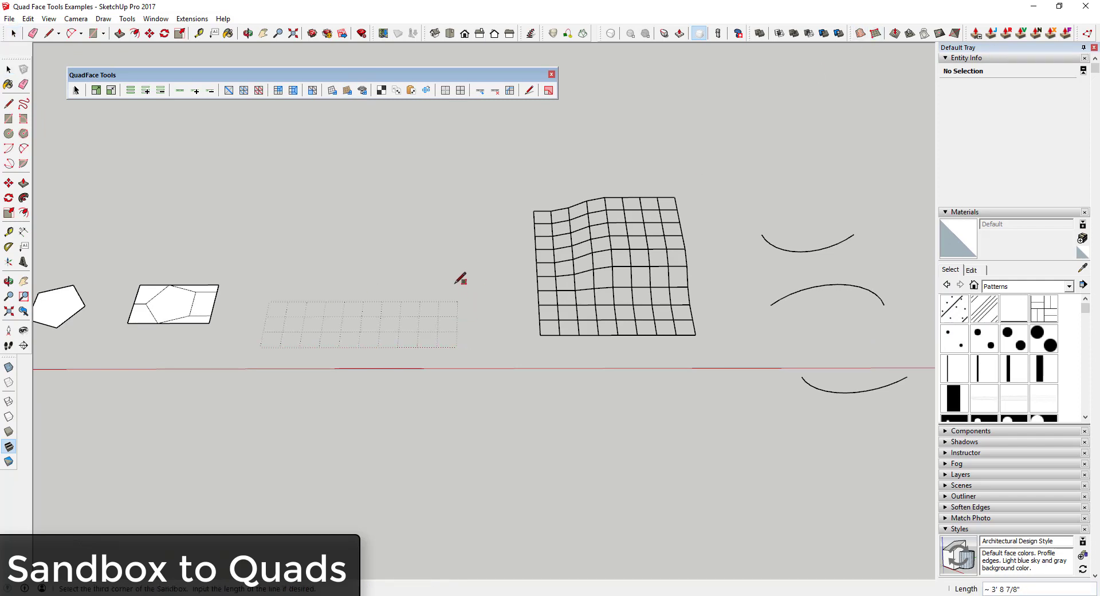
{"action": "left_click", "coordinate": [461, 200]}
{"action": "key", "text": "space"}
Open the new Sandbox grid group, turn on the tri, quad and n-gon colouring, and select individual faces to examine the triangulation
{"action": "middle_click_drag", "start_coordinate": [452, 323], "coordinate": [413, 280]}
{"action": "left_click", "coordinate": [413, 283]}
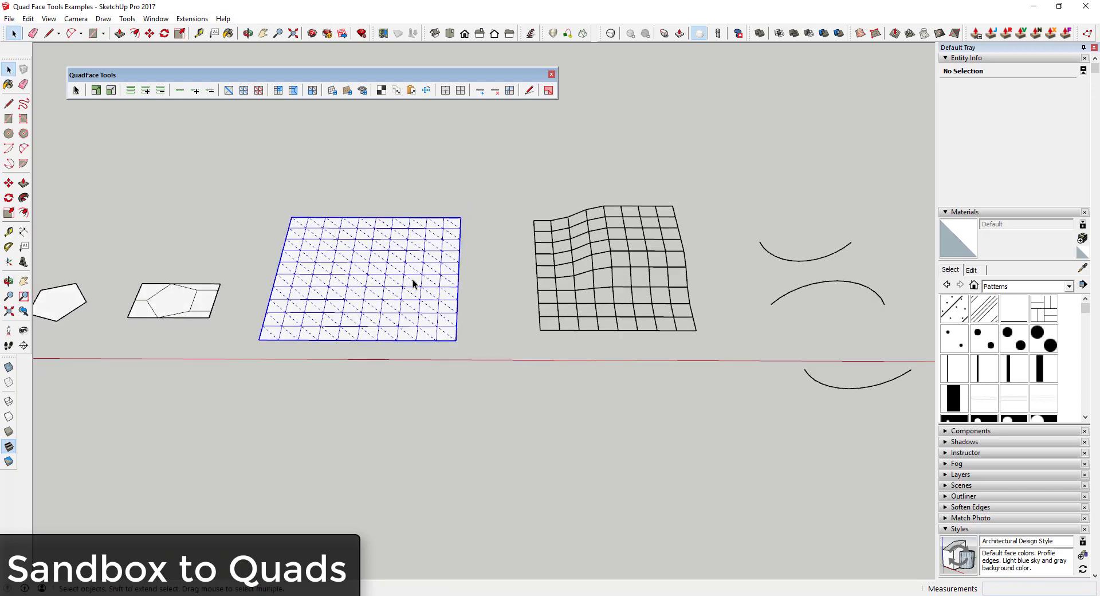
{"action": "double_click", "coordinate": [418, 269]}
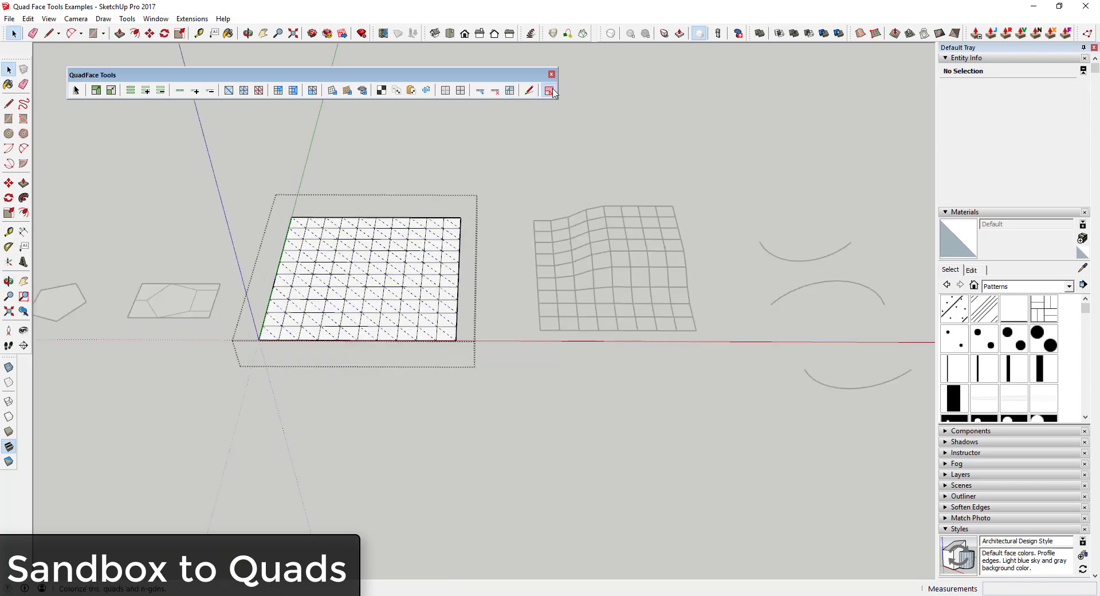
{"action": "left_click", "coordinate": [548, 90]}
{"action": "scroll", "coordinate": [447, 285], "scroll_direction": "up", "scroll_amount": 5}
{"action": "middle_click_drag", "start_coordinate": [472, 267], "coordinate": [413, 269]}
{"action": "left_click", "coordinate": [420, 260]}
{"action": "left_click", "coordinate": [423, 247]}
{"action": "left_click", "coordinate": [421, 237]}
{"action": "middle_click_drag", "start_coordinate": [489, 272], "coordinate": [430, 305]}
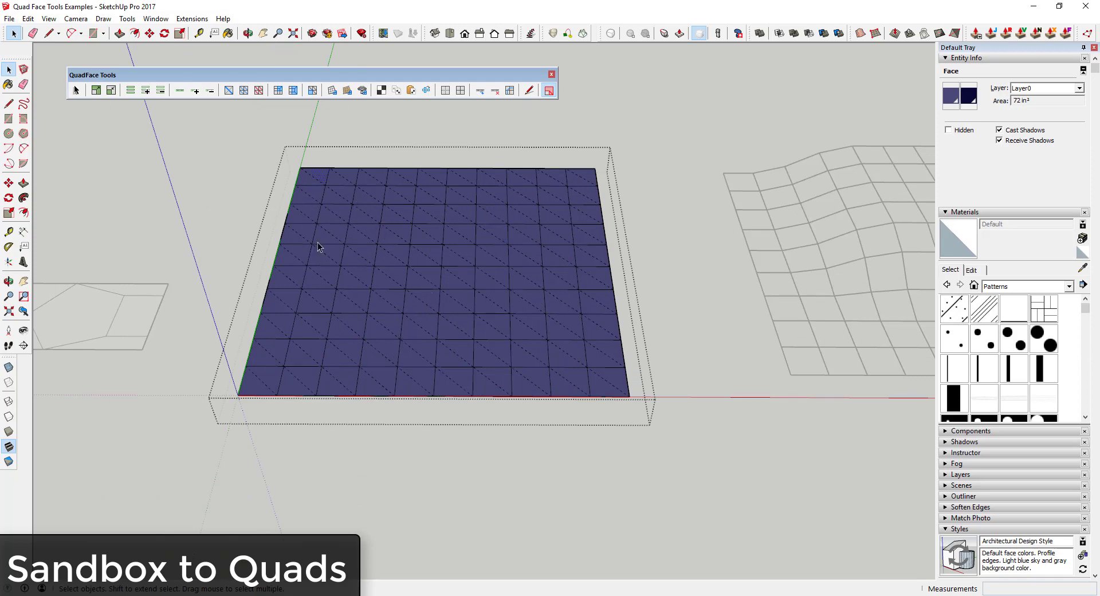
Select the entire grid mesh, convert its Sandbox quads to QuadFace quads, and select single quads to check them
{"action": "left_click_drag", "start_coordinate": [192, 122], "coordinate": [686, 425]}
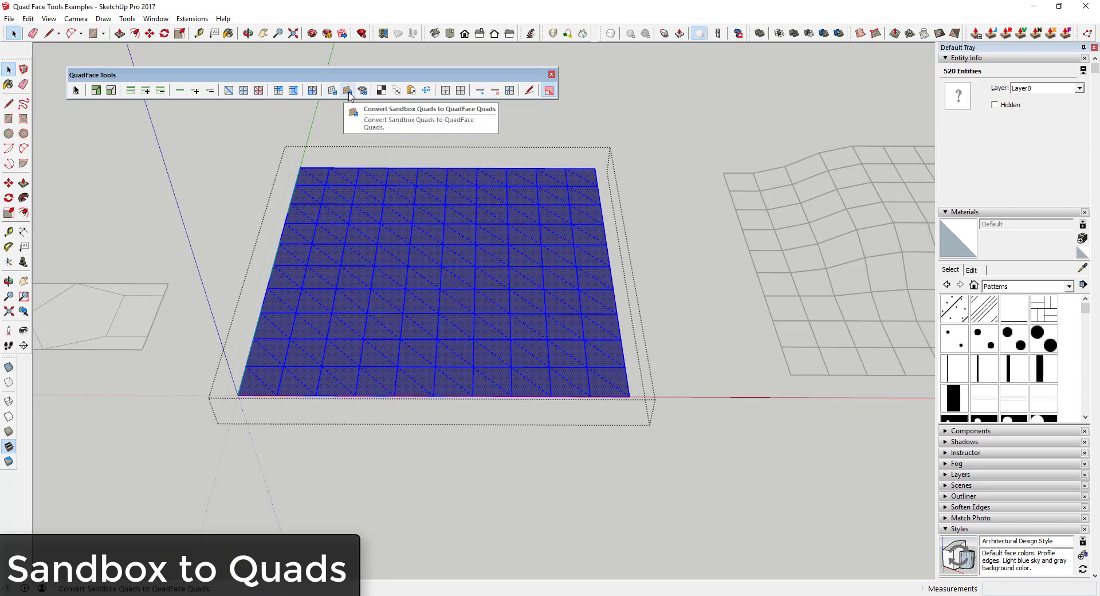
{"action": "left_click", "coordinate": [348, 92]}
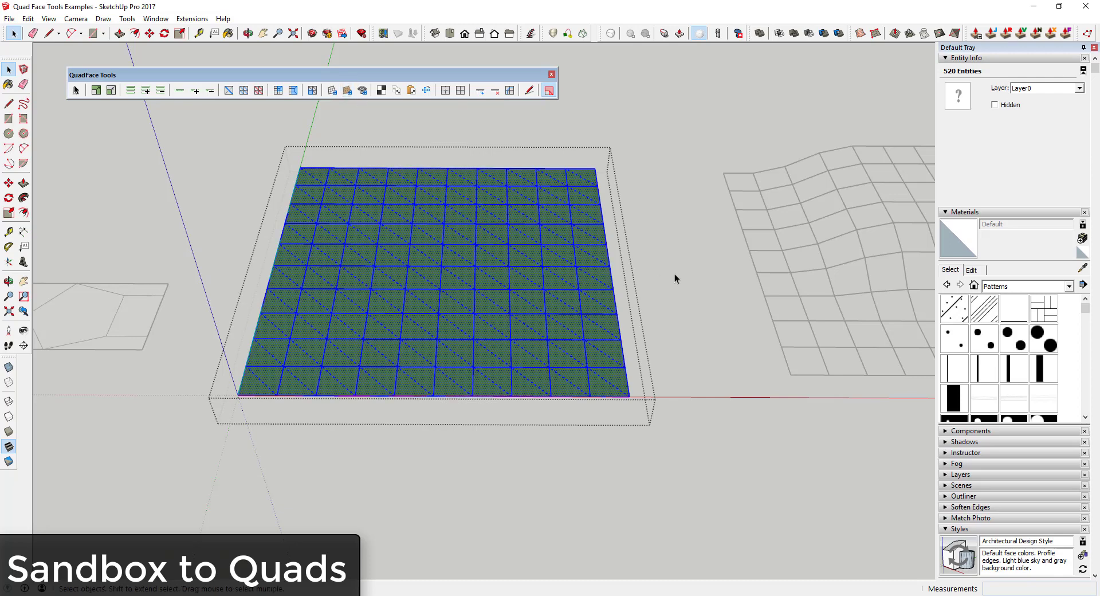
{"action": "left_click", "coordinate": [450, 259]}
{"action": "left_click", "coordinate": [463, 260]}
Raise a block of vertices at the grid's rear-left corner and another at its front right with the vertex editing tool
{"action": "middle_click_drag", "start_coordinate": [462, 290], "coordinate": [424, 228]}
{"action": "left_click_drag", "start_coordinate": [265, 162], "coordinate": [423, 267]}
{"action": "left_click", "coordinate": [1087, 33]}
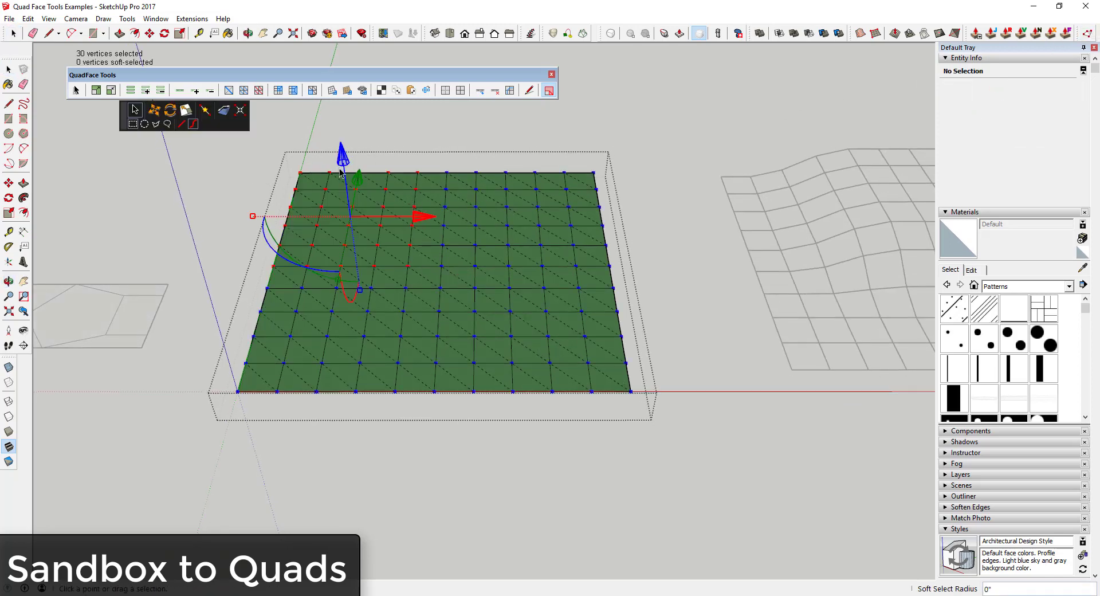
{"action": "left_click_drag", "start_coordinate": [342, 155], "coordinate": [344, 142]}
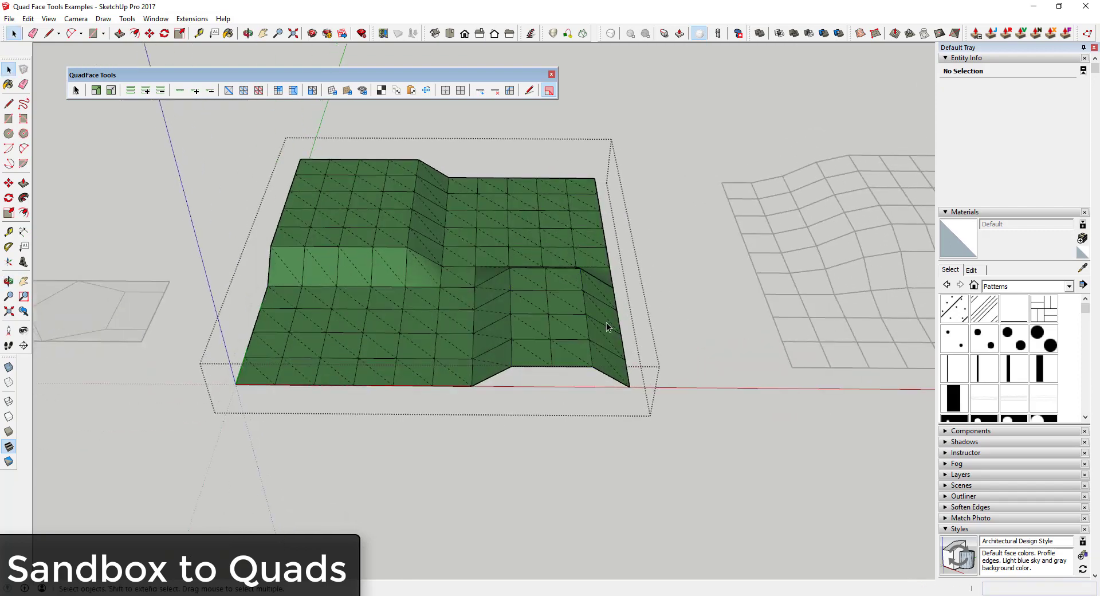
{"action": "scroll", "coordinate": [633, 324], "scroll_direction": "up", "scroll_amount": 2}
{"action": "scroll", "coordinate": [582, 347], "scroll_direction": "down", "scroll_amount": 2}
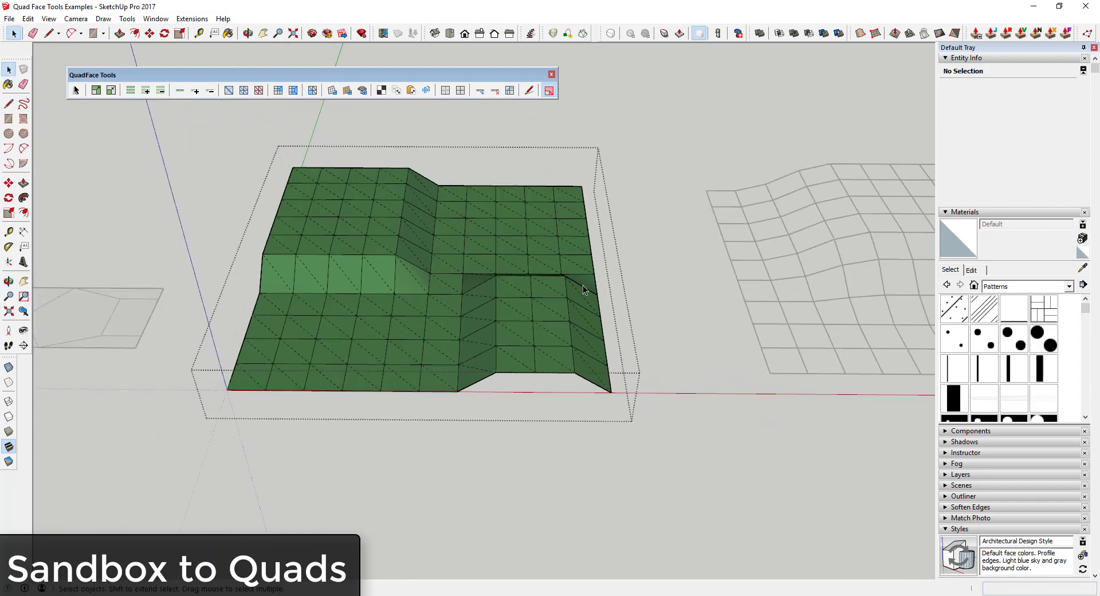
Preview the grid group with smooth subdivision, raise the subdivision level, and turn the subdivision off again
{"action": "left_click", "coordinate": [723, 248]}
{"action": "left_click", "coordinate": [586, 250]}
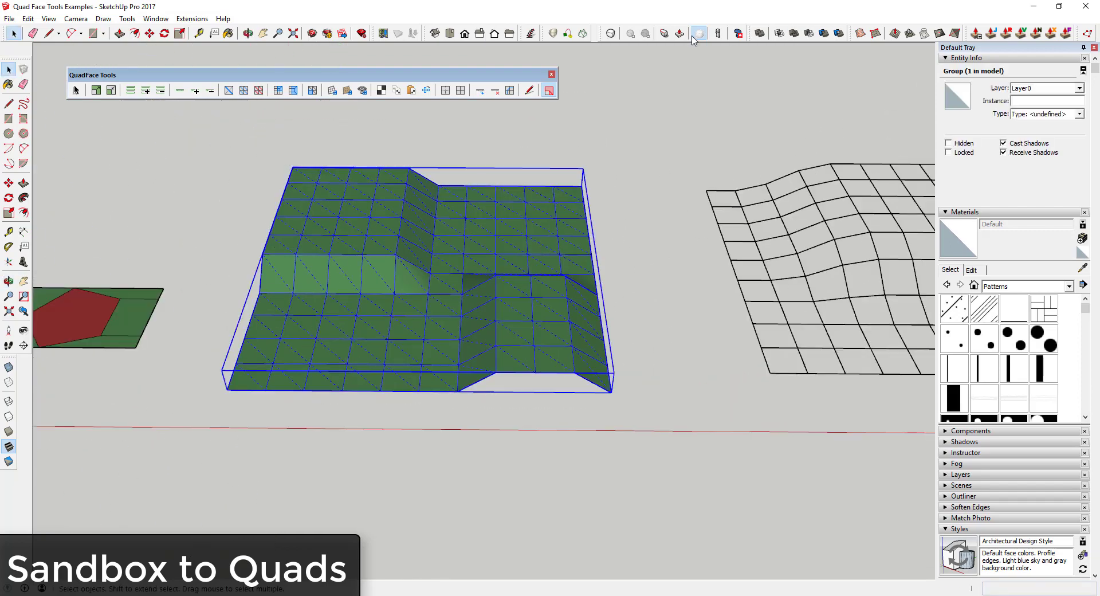
{"action": "left_click", "coordinate": [611, 34]}
{"action": "middle_click_drag", "start_coordinate": [458, 401], "coordinate": [363, 221]}
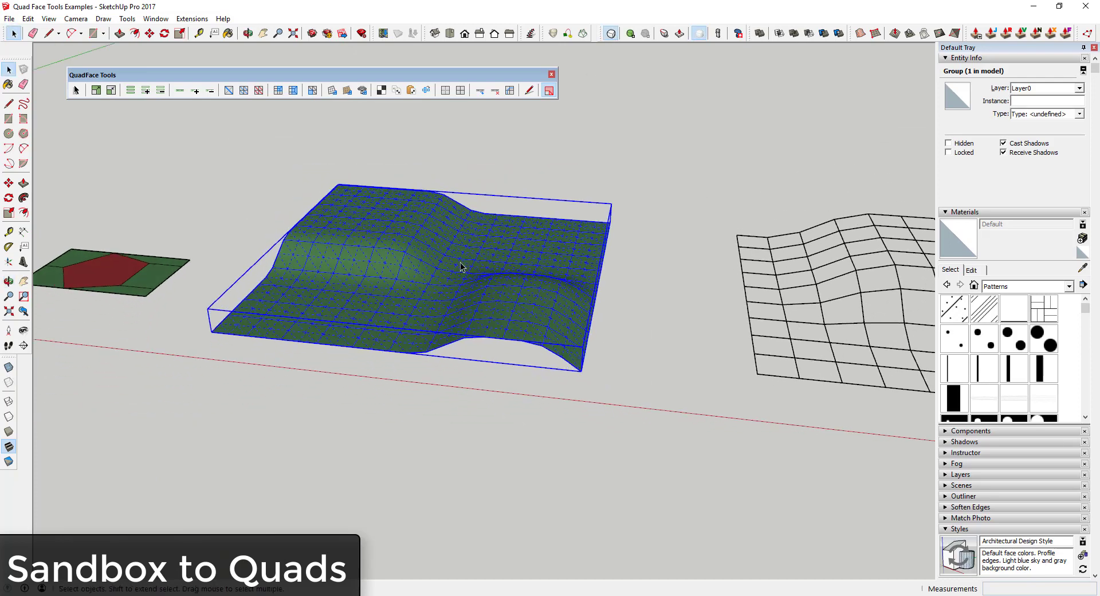
{"action": "scroll", "coordinate": [399, 292], "scroll_direction": "up", "scroll_amount": 3}
{"action": "middle_click_drag", "start_coordinate": [404, 286], "coordinate": [364, 261]}
{"action": "left_click", "coordinate": [645, 34]}
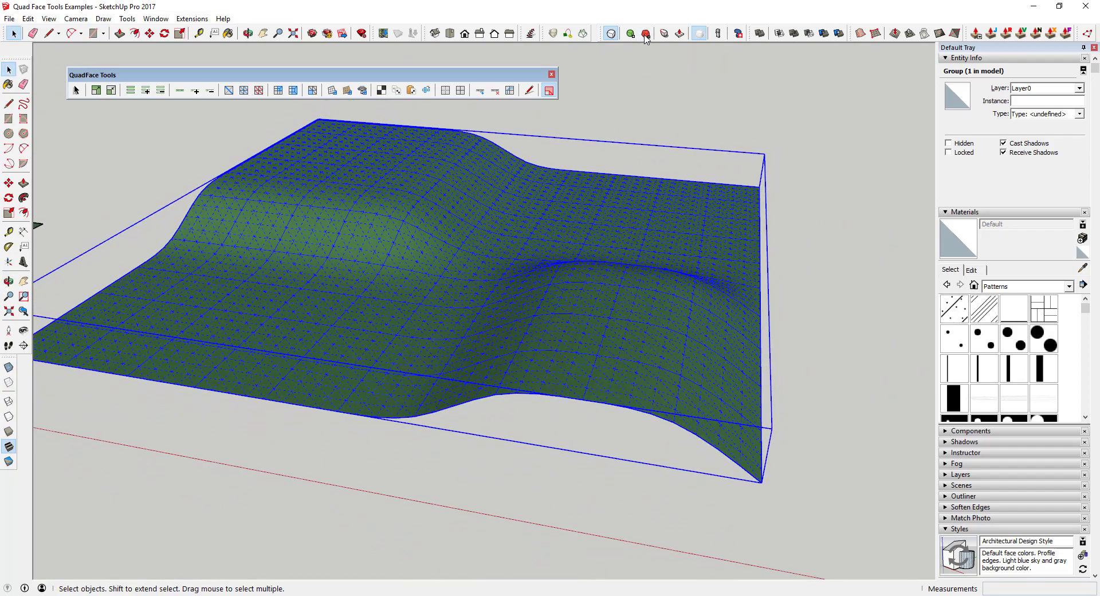
{"action": "left_click", "coordinate": [611, 33]}
{"action": "middle_click_drag", "start_coordinate": [504, 207], "coordinate": [512, 311]}
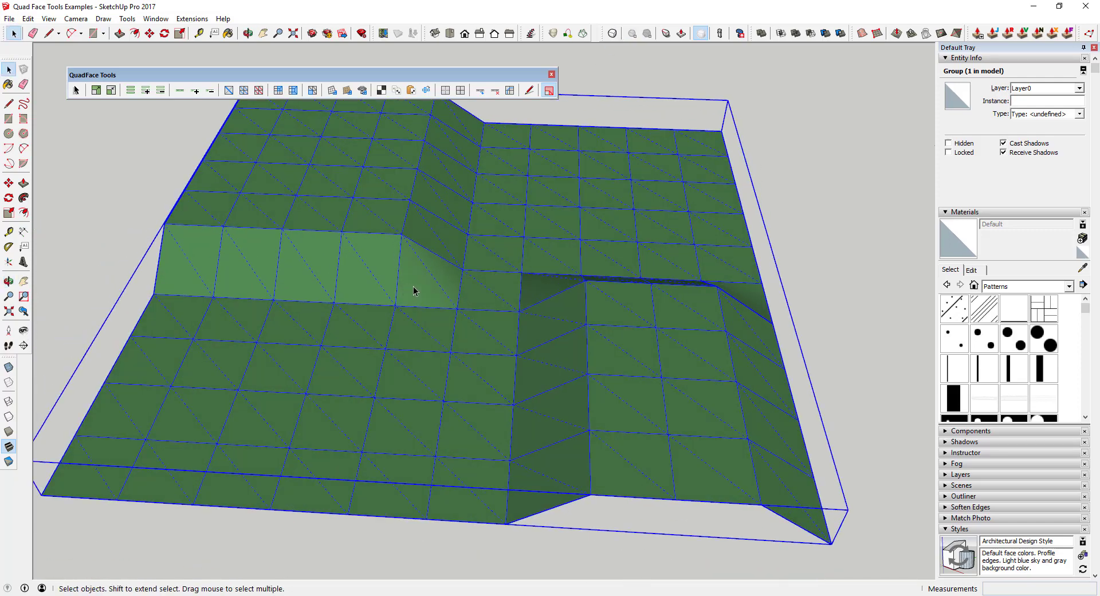
Select two neighbouring edges beside the slope in the grid group, grow them into full loops, and leave the group
{"action": "scroll", "coordinate": [464, 310], "scroll_direction": "down", "scroll_amount": 5}
{"action": "double_click", "coordinate": [433, 287]}
{"action": "left_click", "coordinate": [422, 278]}
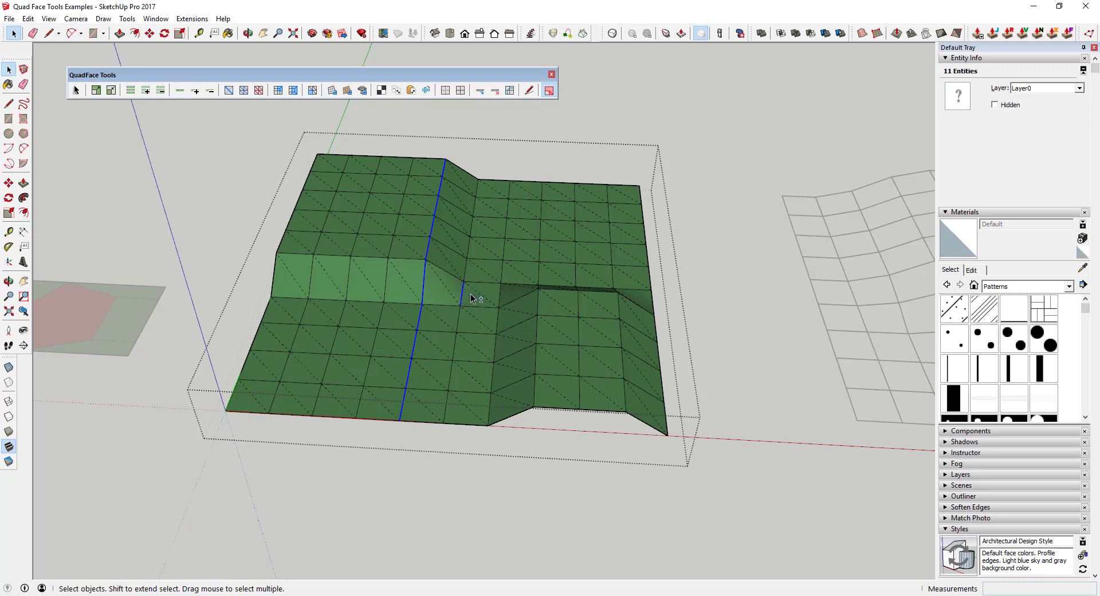
{"action": "left_click", "coordinate": [196, 91]}
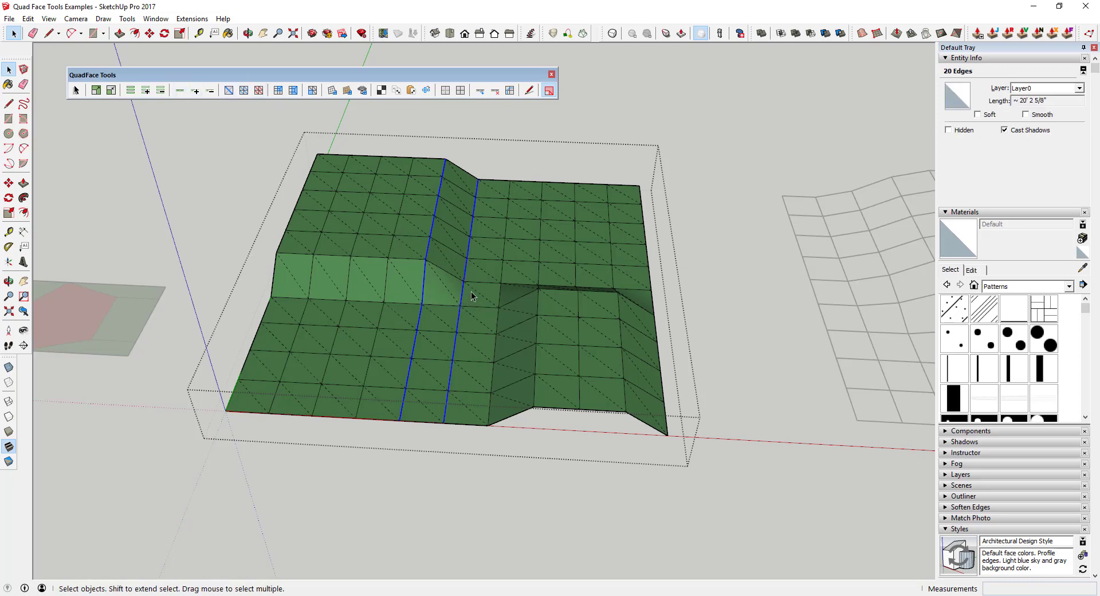
{"action": "scroll", "coordinate": [549, 294], "scroll_direction": "down", "scroll_amount": 3}
{"action": "left_click", "coordinate": [714, 298]}
Select the three arcs beside the sphere and loft them by spline into one surface using 15 segments
{"action": "scroll", "coordinate": [510, 282], "scroll_direction": "down", "scroll_amount": 3}
{"action": "scroll", "coordinate": [699, 289], "scroll_direction": "down", "scroll_amount": 2}
{"action": "scroll", "coordinate": [885, 332], "scroll_direction": "up", "scroll_amount": 2}
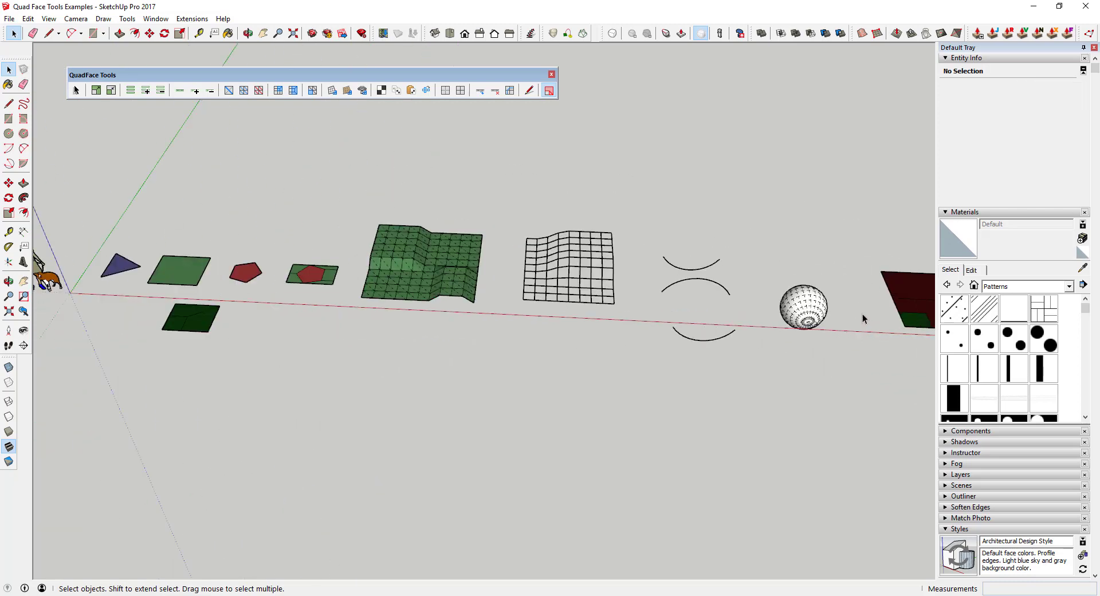
{"action": "scroll", "coordinate": [803, 321], "scroll_direction": "up", "scroll_amount": 5}
{"action": "left_click_drag", "start_coordinate": [415, 128], "coordinate": [715, 442]}
{"action": "middle_click_drag", "start_coordinate": [715, 442], "coordinate": [878, 115]}
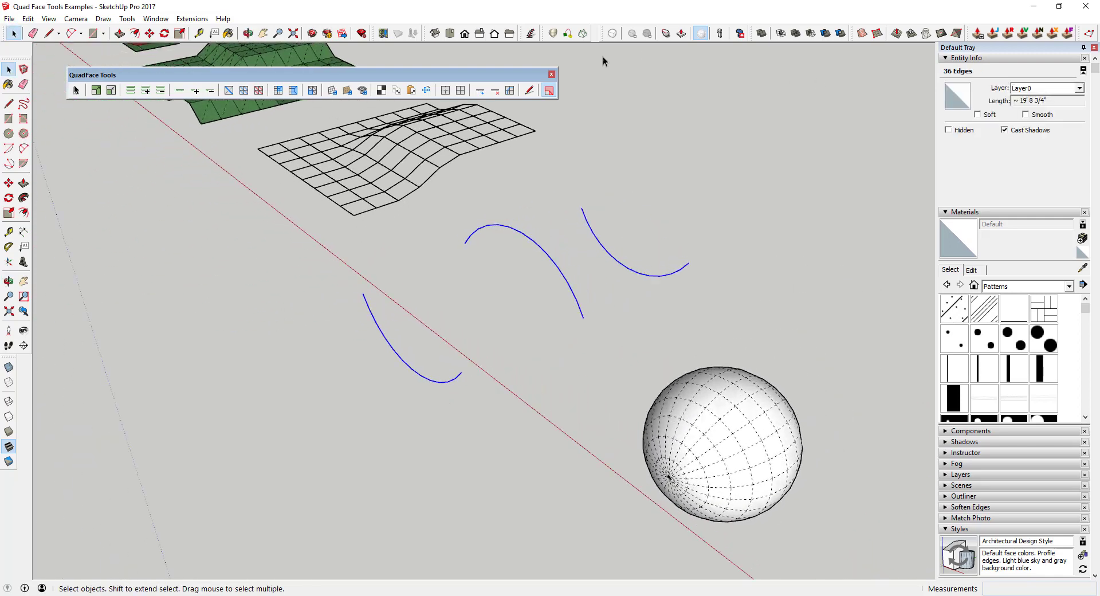
{"action": "left_click", "coordinate": [553, 33]}
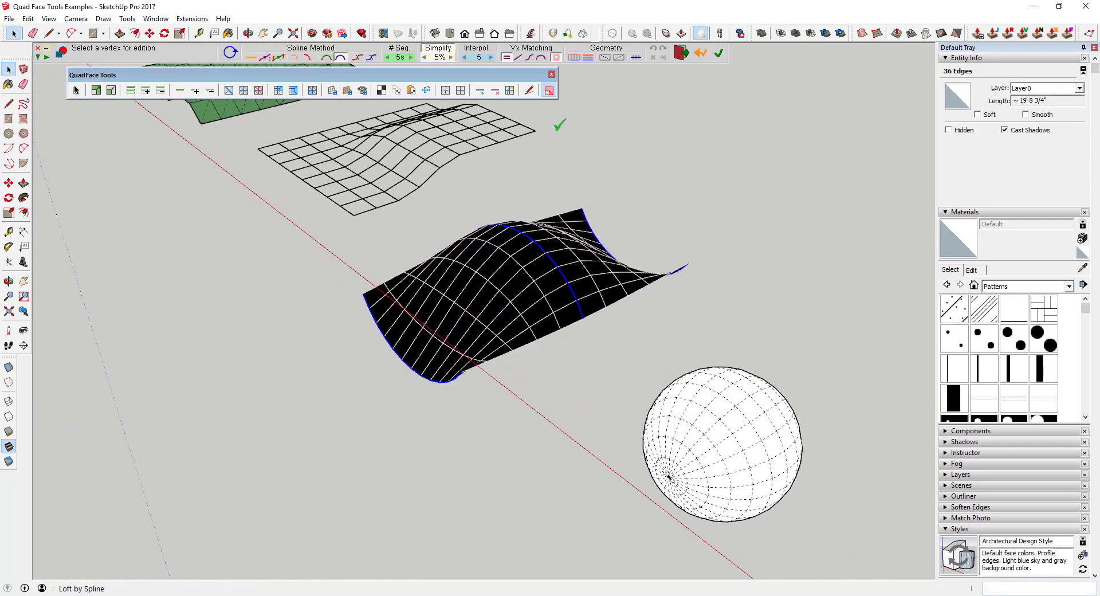
{"action": "left_click", "coordinate": [411, 57]}
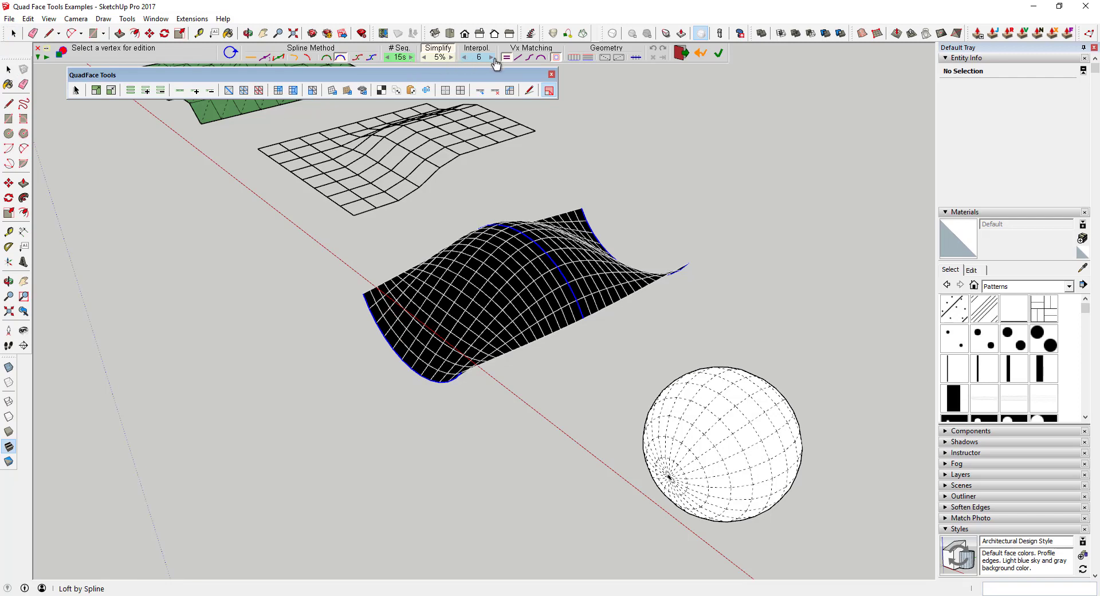
{"action": "mouse_move", "coordinate": [521, 420]}
{"action": "middle_mouse_down"}
{"action": "mouse_move", "coordinate": [547, 312]}
{"action": "mouse_move", "coordinate": [641, 346]}
{"action": "mouse_move", "coordinate": [630, 341]}
{"action": "middle_mouse_up"}
{"action": "left_click", "coordinate": [671, 324]}
{"action": "scroll", "coordinate": [553, 309], "scroll_direction": "up", "scroll_amount": 3}
{"action": "middle_click_drag", "start_coordinate": [552, 309], "coordinate": [631, 285]}
{"action": "key", "text": "space"}
Open the lofted surface group, select five alternate lengthwise edges, and extend them into full loops
{"action": "double_click", "coordinate": [587, 306]}
{"action": "left_click", "coordinate": [588, 306]}
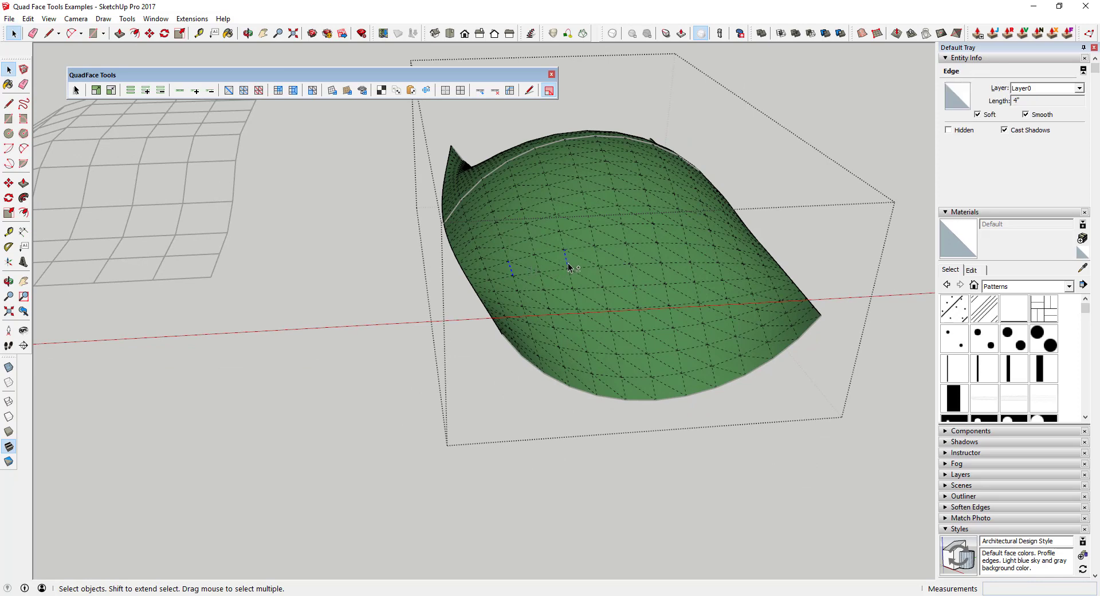
{"action": "left_click", "coordinate": [626, 249], "text": "shift"}
{"action": "middle_click_drag", "start_coordinate": [627, 250], "coordinate": [639, 338]}
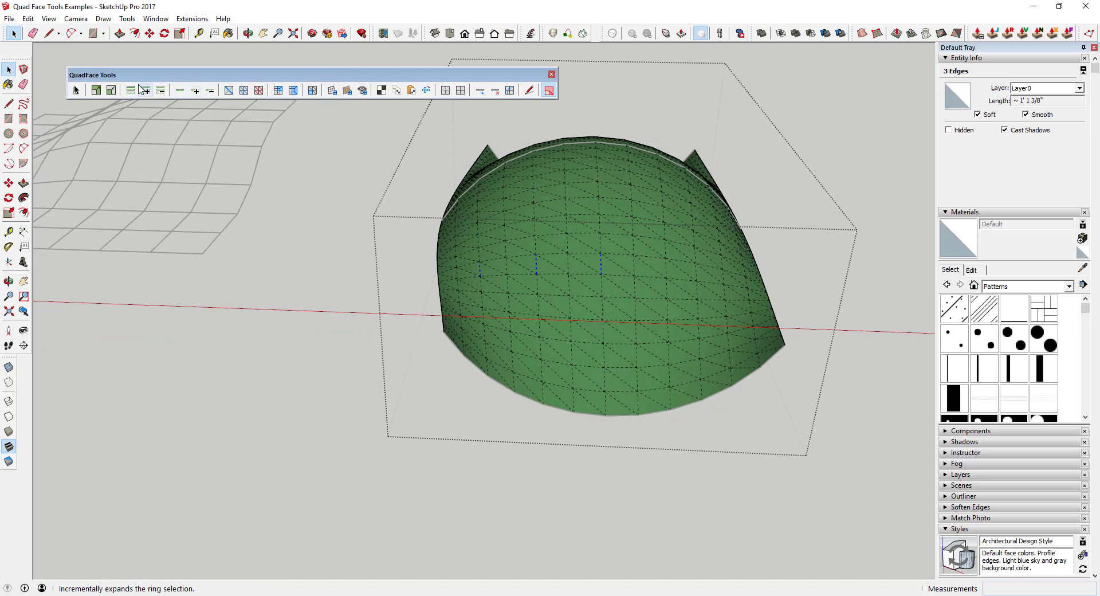
{"action": "left_click", "coordinate": [194, 95]}
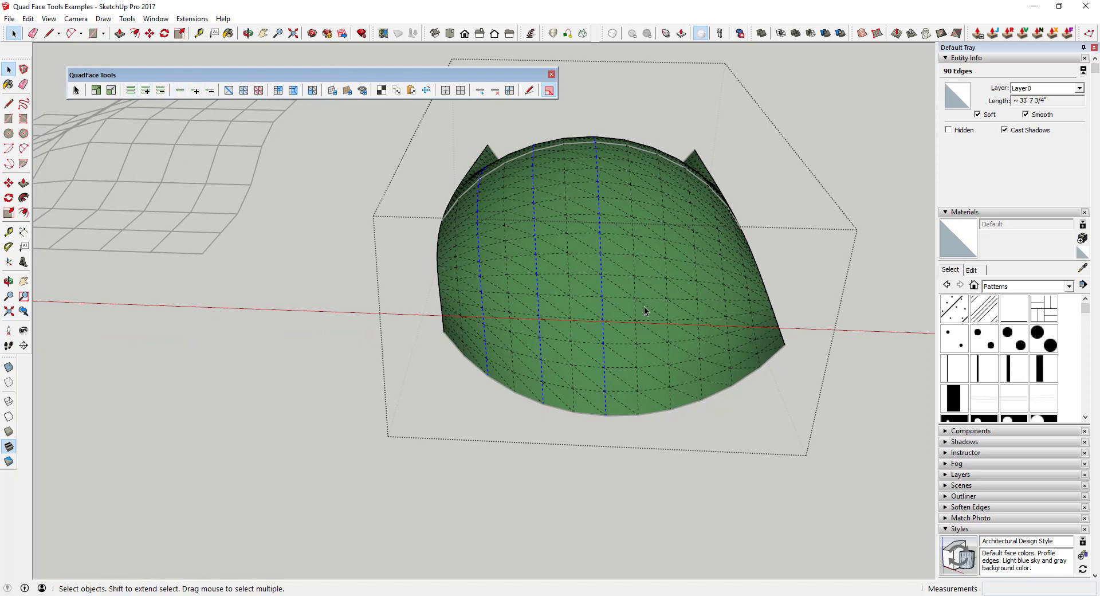
{"action": "left_click", "coordinate": [721, 282], "text": "shift"}
{"action": "left_click", "coordinate": [724, 281], "text": "shift"}
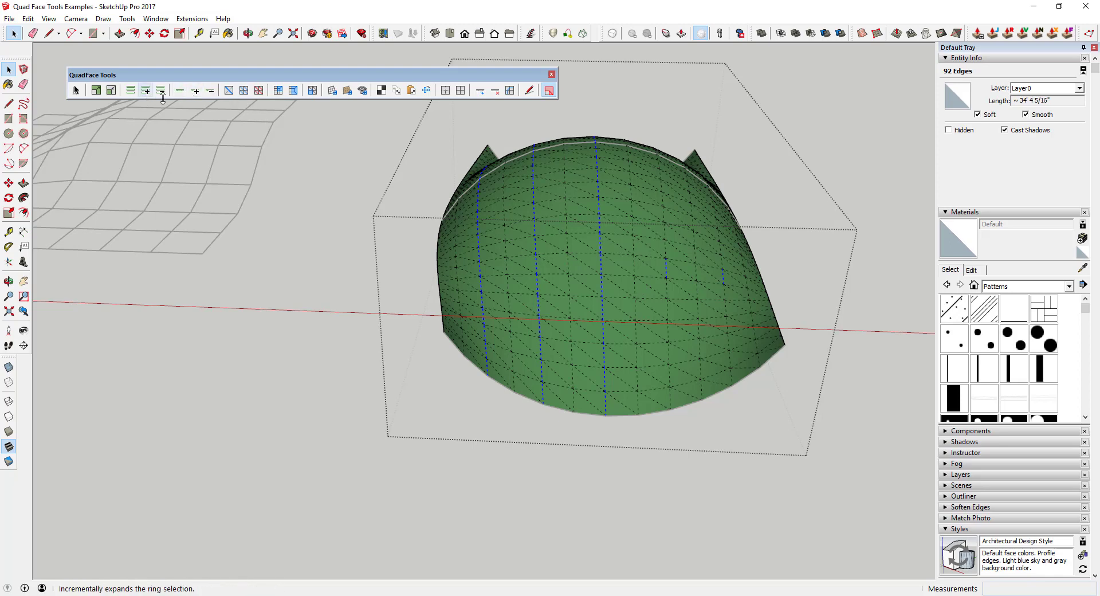
{"action": "left_click", "coordinate": [179, 95]}
Turn off softening for the five selected loops, deselect them, and switch off the display of hidden geometry
{"action": "middle_click_drag", "start_coordinate": [637, 300], "coordinate": [688, 358]}
{"action": "left_click", "coordinate": [989, 116]}
{"action": "middle_click_drag", "start_coordinate": [786, 361], "coordinate": [811, 240]}
{"action": "left_click", "coordinate": [805, 240]}
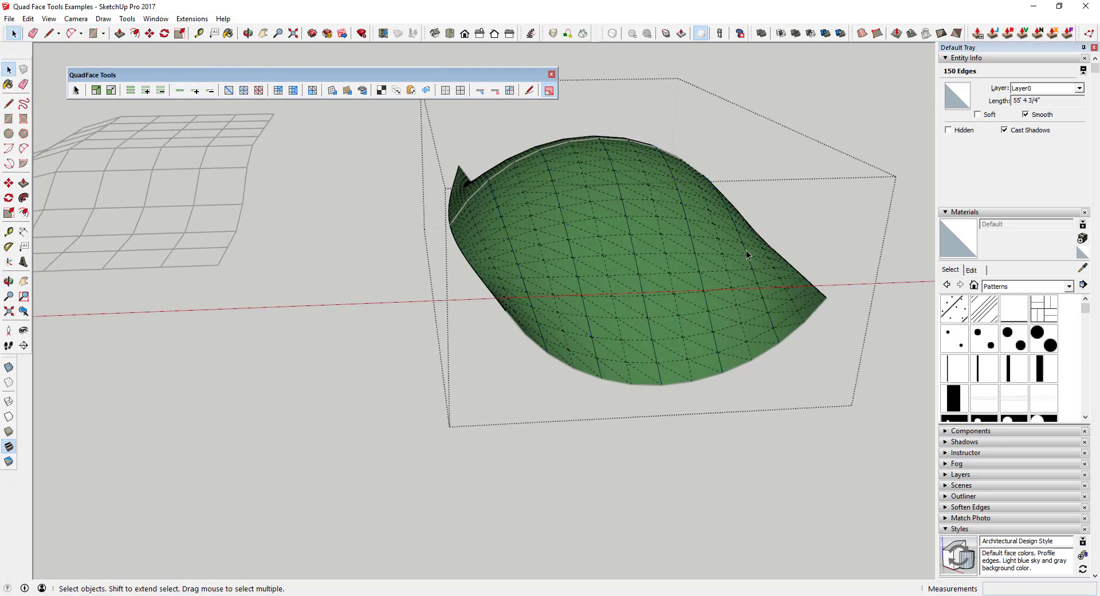
{"action": "left_click", "coordinate": [49, 19]}
{"action": "left_click", "coordinate": [63, 60]}
Thicken alternate strips of the lofted surface outward by about 11 1/8" with Joint Push Pull and leave the group
{"action": "middle_click_drag", "start_coordinate": [539, 298], "coordinate": [596, 197]}
{"action": "left_click", "coordinate": [521, 266]}
{"action": "left_click", "coordinate": [993, 33]}
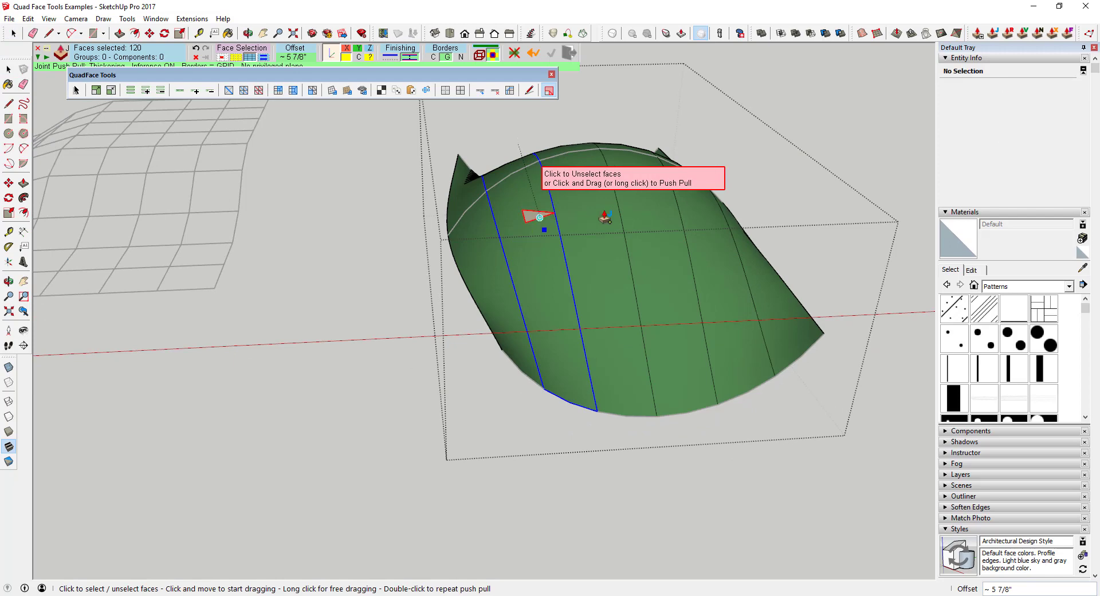
{"action": "key", "text": "space"}
{"action": "left_click", "coordinate": [671, 209], "text": "shift"}
{"action": "left_click", "coordinate": [766, 298], "text": "shift"}
{"action": "middle_click_drag", "start_coordinate": [766, 298], "coordinate": [650, 258]}
{"action": "left_click", "coordinate": [993, 33]}
{"action": "left_click_drag", "start_coordinate": [541, 239], "coordinate": [494, 197]}
{"action": "left_click", "coordinate": [524, 253]}
{"action": "middle_click_drag", "start_coordinate": [688, 303], "coordinate": [726, 236]}
{"action": "left_click_drag", "start_coordinate": [675, 259], "coordinate": [552, 254]}
{"action": "middle_click_drag", "start_coordinate": [552, 254], "coordinate": [650, 326]}
{"action": "scroll", "coordinate": [739, 313], "scroll_direction": "down", "scroll_amount": 10}
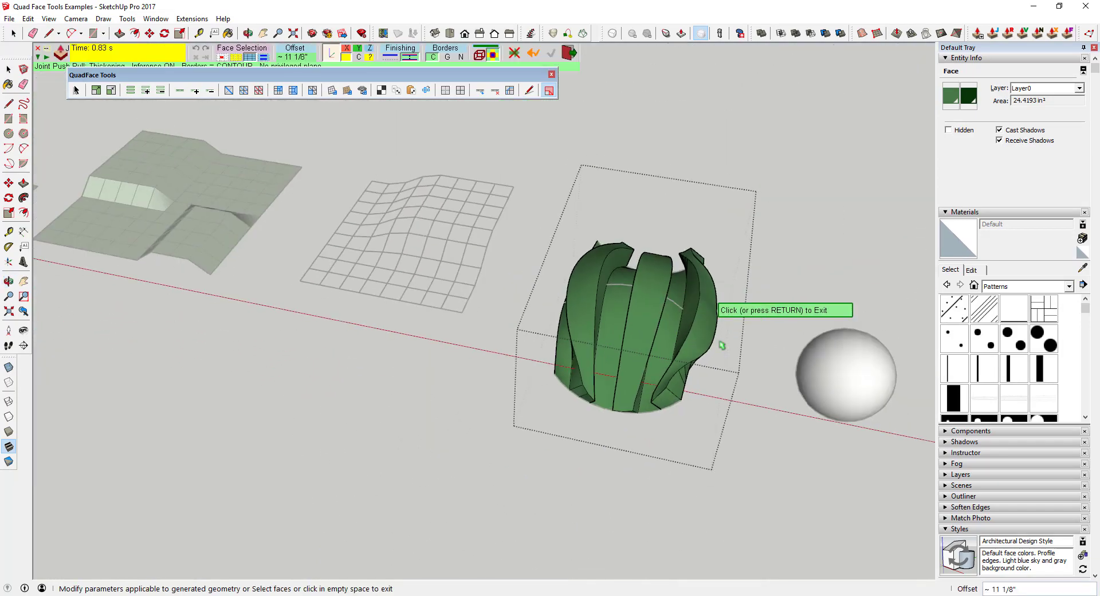
{"action": "left_click", "coordinate": [786, 321]}
{"action": "left_click", "coordinate": [785, 321]}
Select all edges of the curved wireframe grid and convert the wireframe to quads
{"action": "middle_click_drag", "start_coordinate": [785, 321], "coordinate": [711, 316]}
{"action": "scroll", "coordinate": [712, 315], "scroll_direction": "up", "scroll_amount": 5}
{"action": "scroll", "coordinate": [741, 317], "scroll_direction": "down", "scroll_amount": 2}
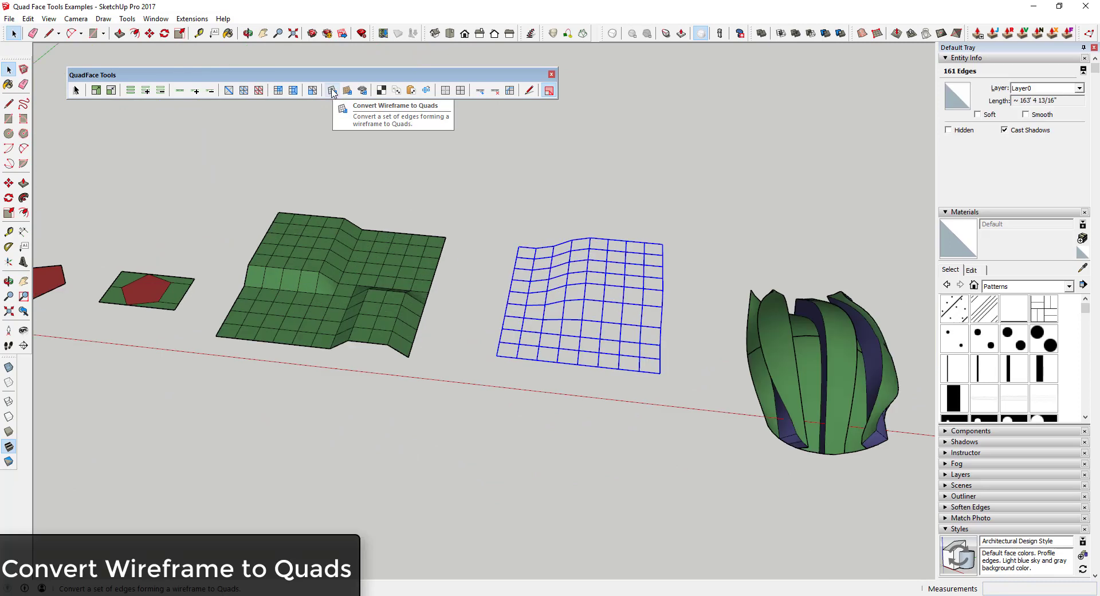
{"action": "left_click", "coordinate": [332, 92]}
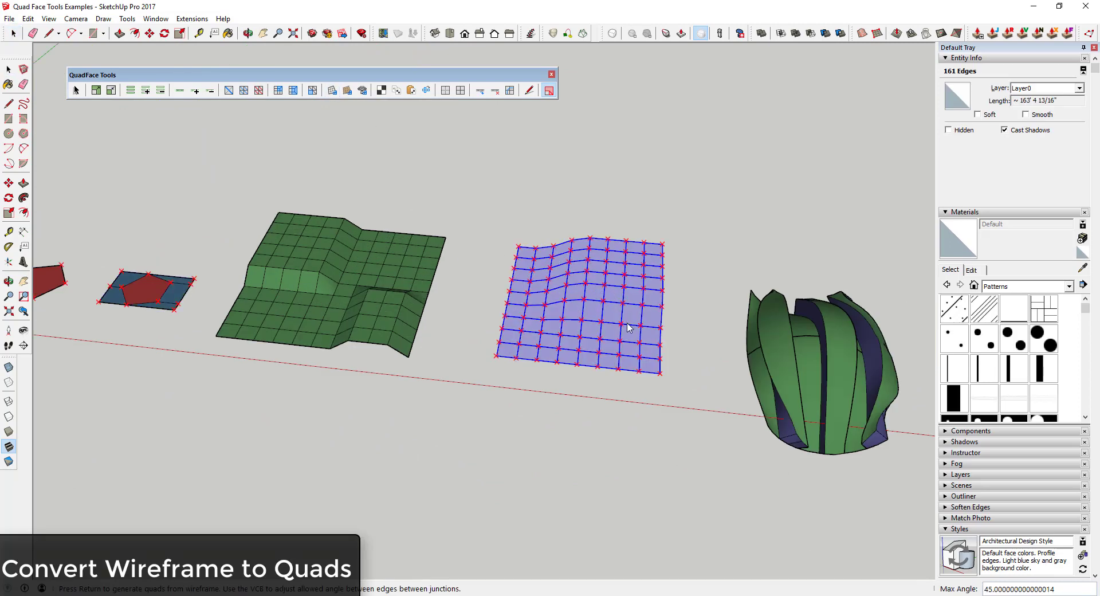
{"action": "scroll", "coordinate": [664, 321], "scroll_direction": "up", "scroll_amount": 3}
{"action": "middle_click_drag", "start_coordinate": [612, 319], "coordinate": [676, 273]}
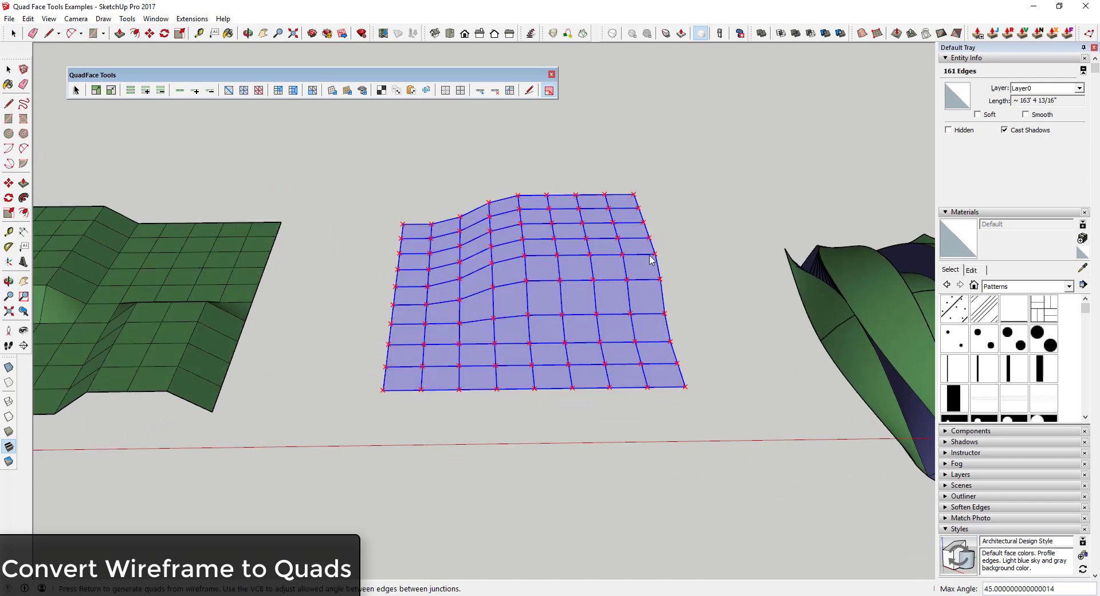
{"action": "key", "text": "Return"}
{"action": "key", "text": "Escape"}
In the stepped grid group, delete one quad on the light green slope and refill it as two triangles by drawing its diagonal
{"action": "middle_click_drag", "start_coordinate": [604, 287], "coordinate": [561, 260]}
{"action": "scroll", "coordinate": [558, 269], "scroll_direction": "down", "scroll_amount": 4}
{"action": "scroll", "coordinate": [559, 277], "scroll_direction": "up", "scroll_amount": 5}
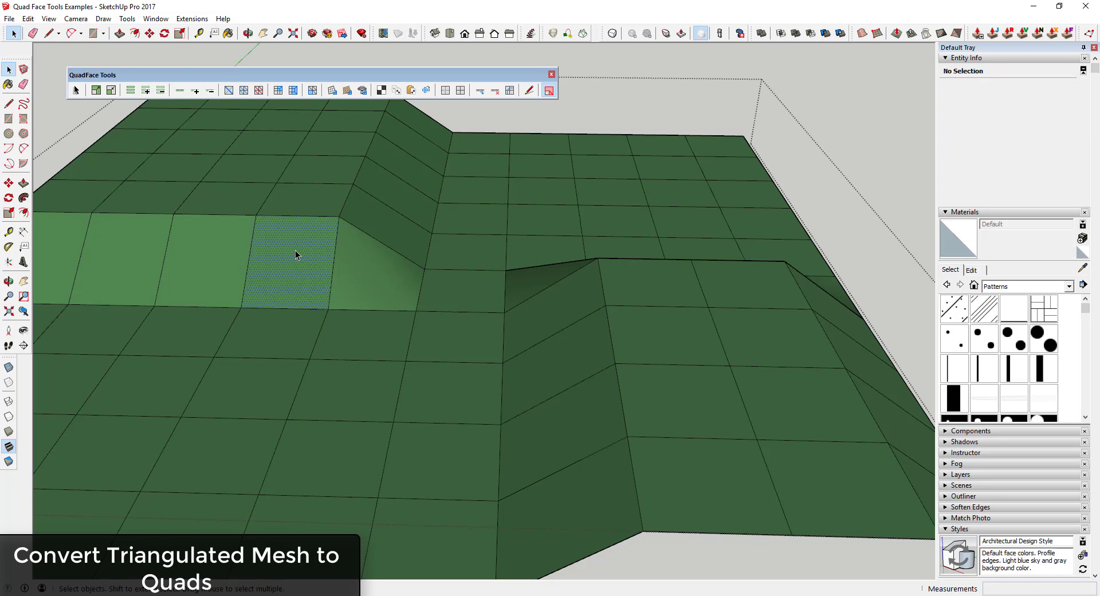
{"action": "left_click", "coordinate": [297, 256]}
{"action": "key", "text": "Delete"}
{"action": "key", "text": "l"}
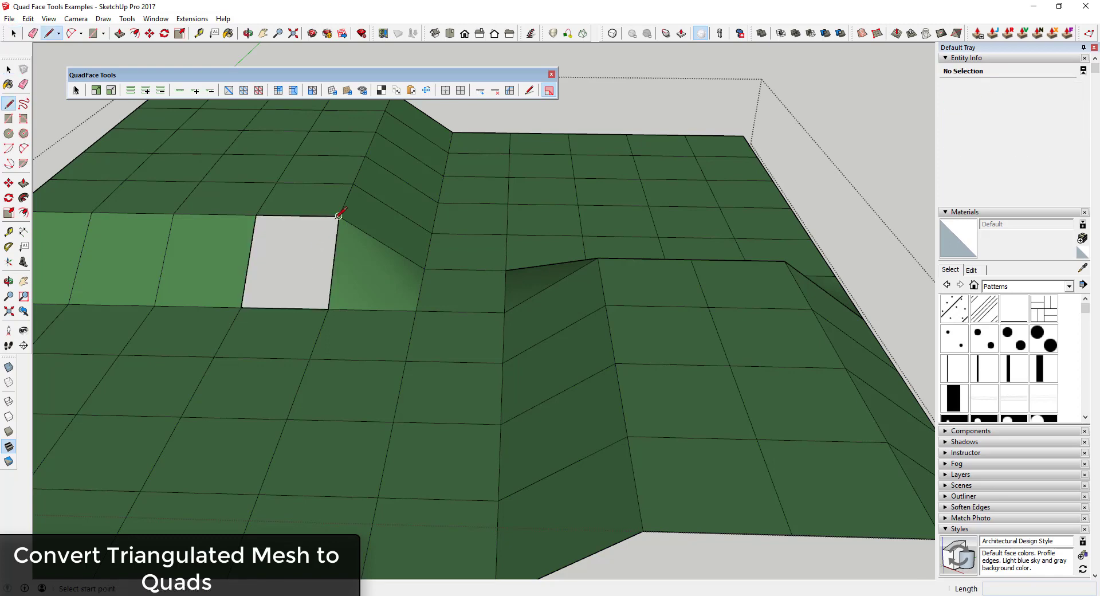
{"action": "left_click", "coordinate": [338, 215]}
{"action": "left_click", "coordinate": [242, 307]}
{"action": "key", "text": "space"}
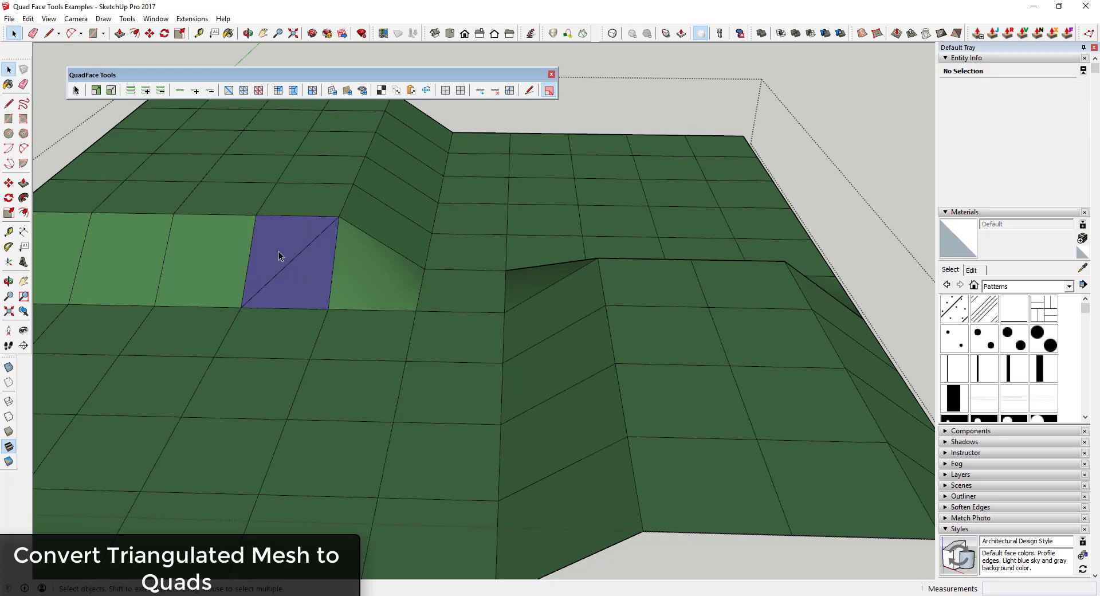
Convert the two triangles on the light green slope to a quad with only their faces selected, and undo the conversion
{"action": "left_click", "coordinate": [301, 269]}
{"action": "left_click", "coordinate": [313, 90]}
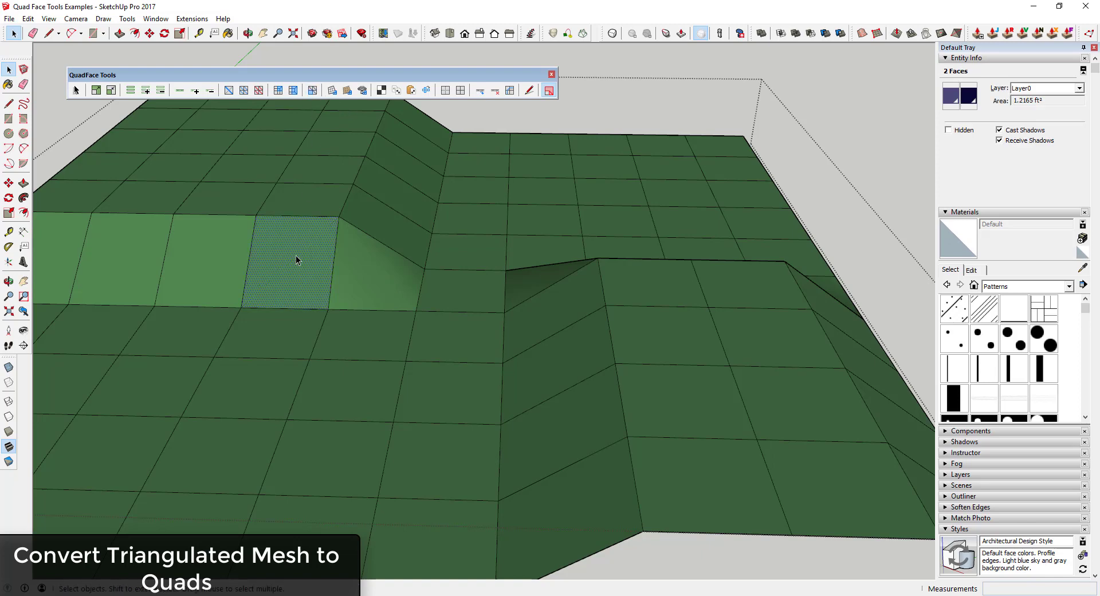
{"action": "key", "text": "ctrl+z"}
Select both triangles on the light green slope together with their edges, convert them to a quad and clear the selection
{"action": "scroll", "coordinate": [296, 258], "scroll_direction": "up", "scroll_amount": 4}
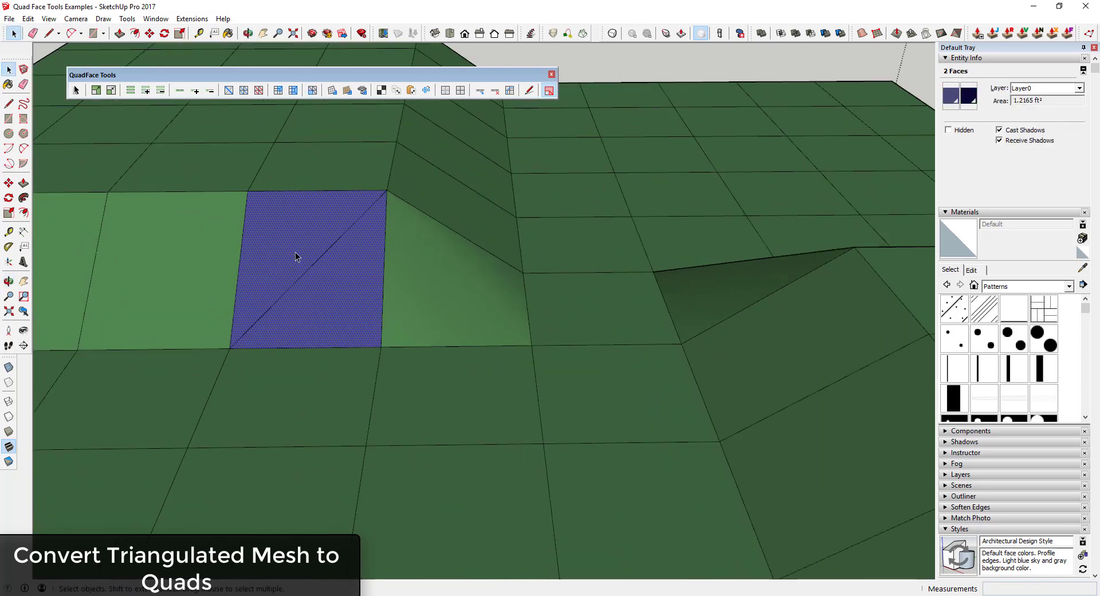
{"action": "scroll", "coordinate": [287, 268], "scroll_direction": "down", "scroll_amount": 3}
{"action": "middle_click_drag", "start_coordinate": [287, 268], "coordinate": [300, 206]}
{"action": "scroll", "coordinate": [297, 293], "scroll_direction": "up", "scroll_amount": 3}
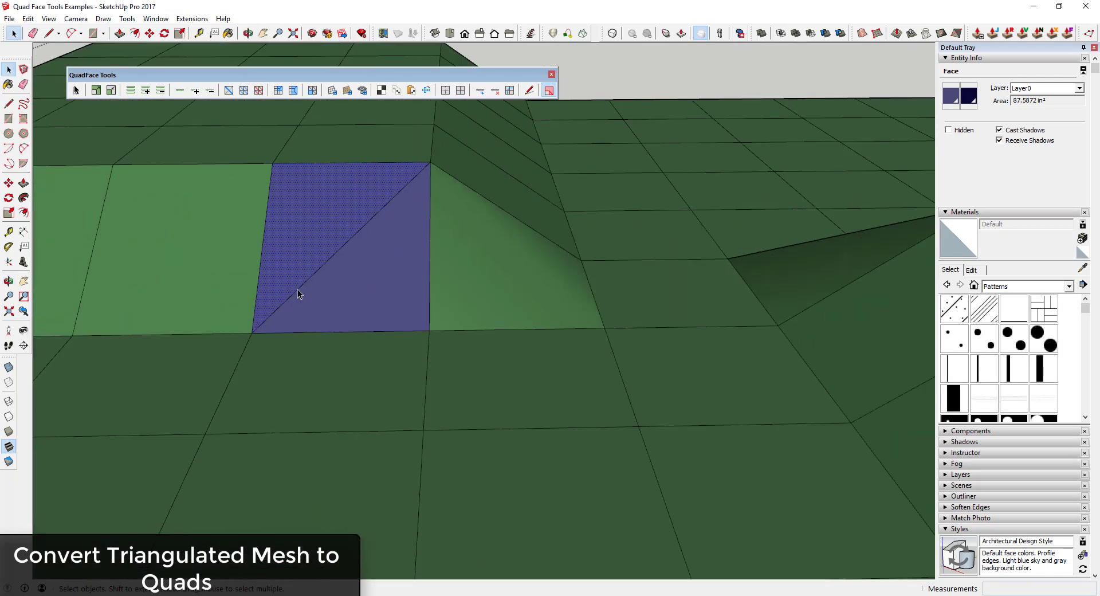
{"action": "left_click_drag", "start_coordinate": [192, 136], "coordinate": [489, 369]}
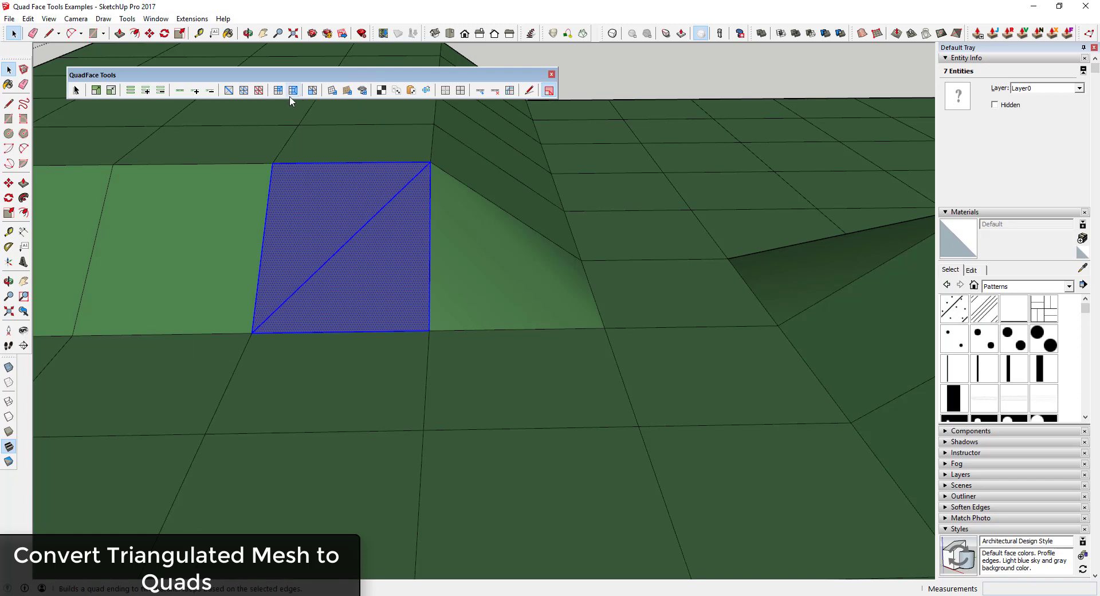
{"action": "left_click", "coordinate": [313, 91]}
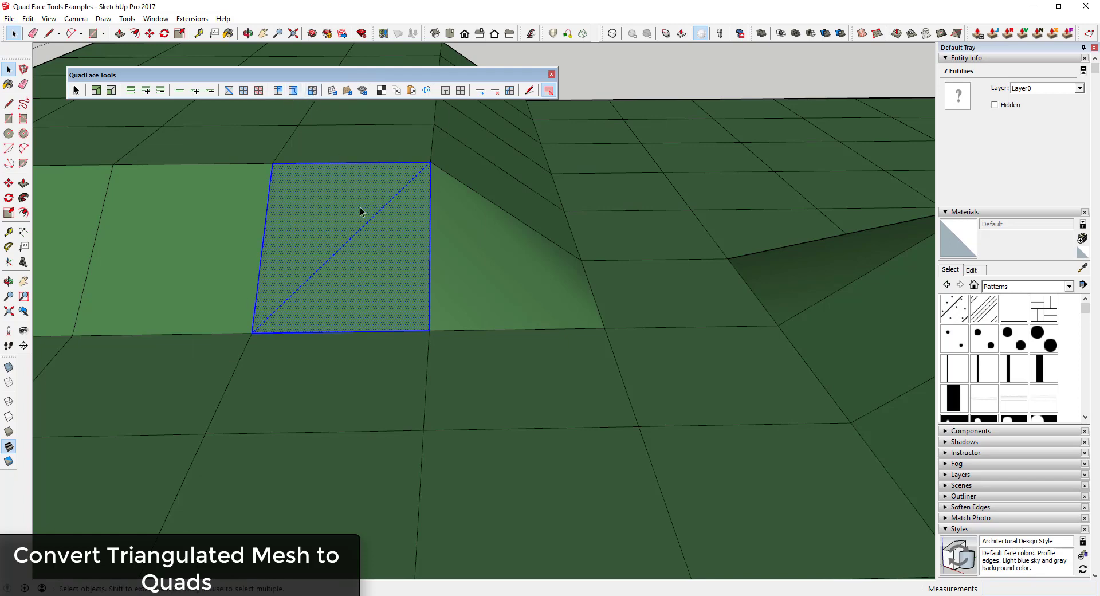
{"action": "scroll", "coordinate": [384, 208], "scroll_direction": "down", "scroll_amount": 6}
{"action": "left_click", "coordinate": [456, 388]}
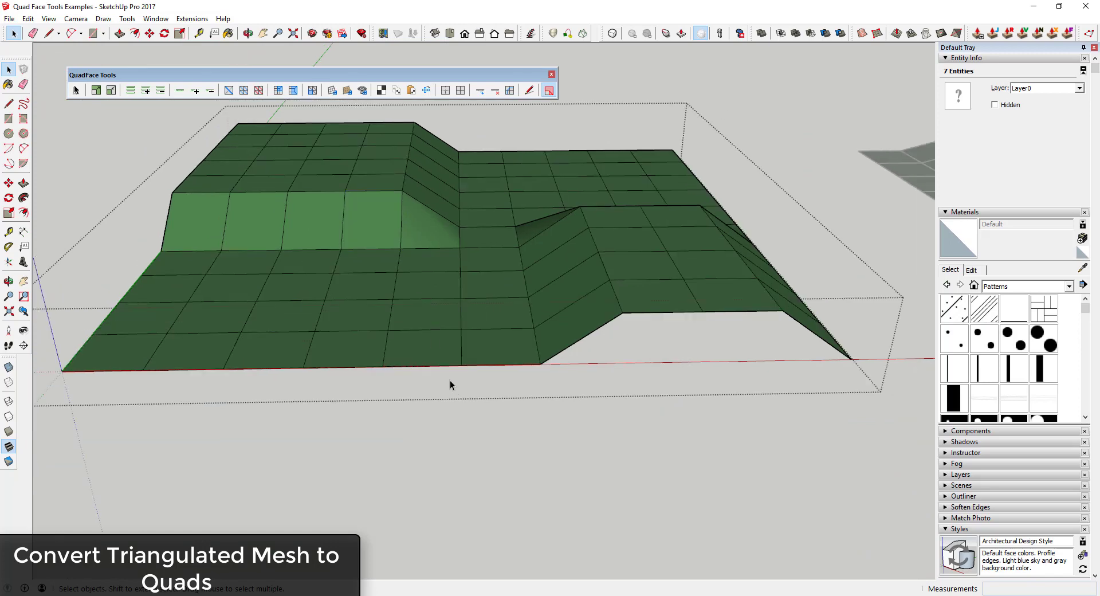
Show hidden geometry and flip the diagonals of quads on and just above the light green slope
{"action": "scroll", "coordinate": [348, 315], "scroll_direction": "down", "scroll_amount": 3}
{"action": "scroll", "coordinate": [379, 271], "scroll_direction": "up", "scroll_amount": 4}
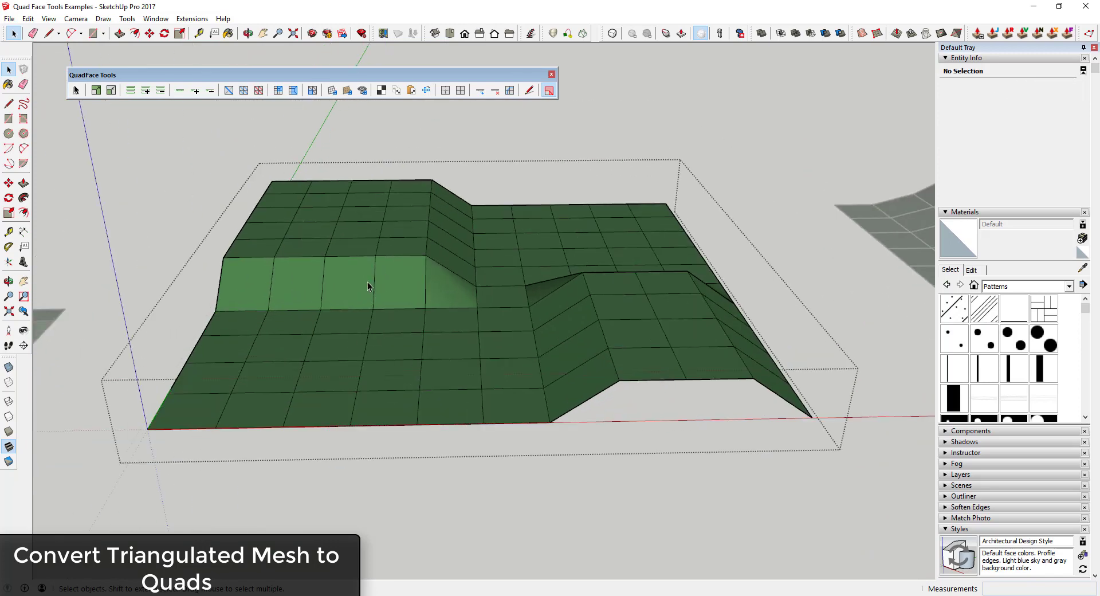
{"action": "scroll", "coordinate": [344, 287], "scroll_direction": "down", "scroll_amount": 1}
{"action": "scroll", "coordinate": [301, 166], "scroll_direction": "up", "scroll_amount": 1}
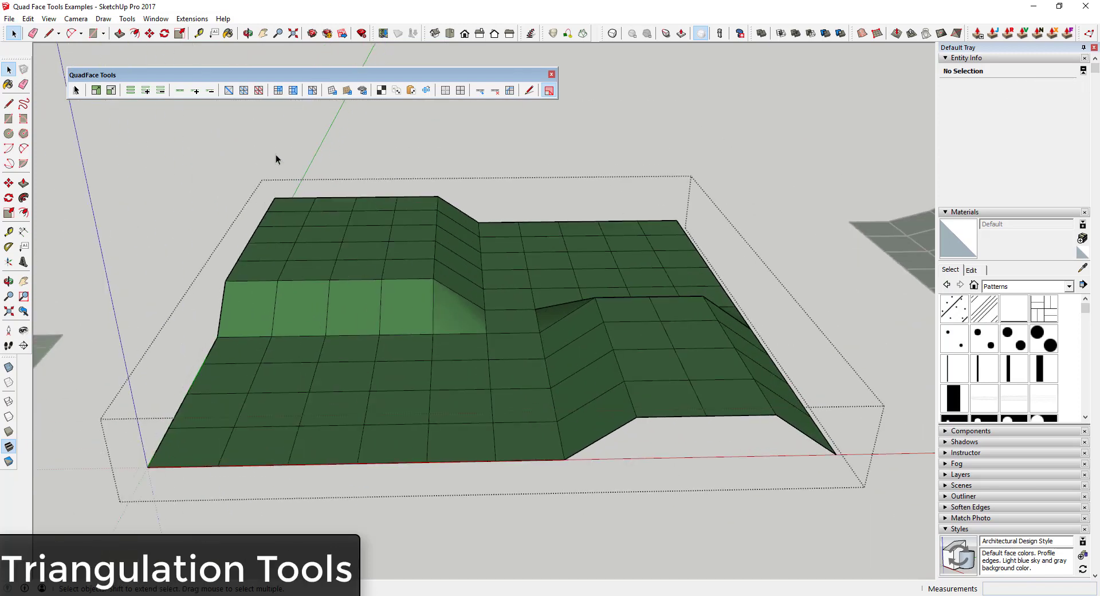
{"action": "left_click", "coordinate": [229, 91]}
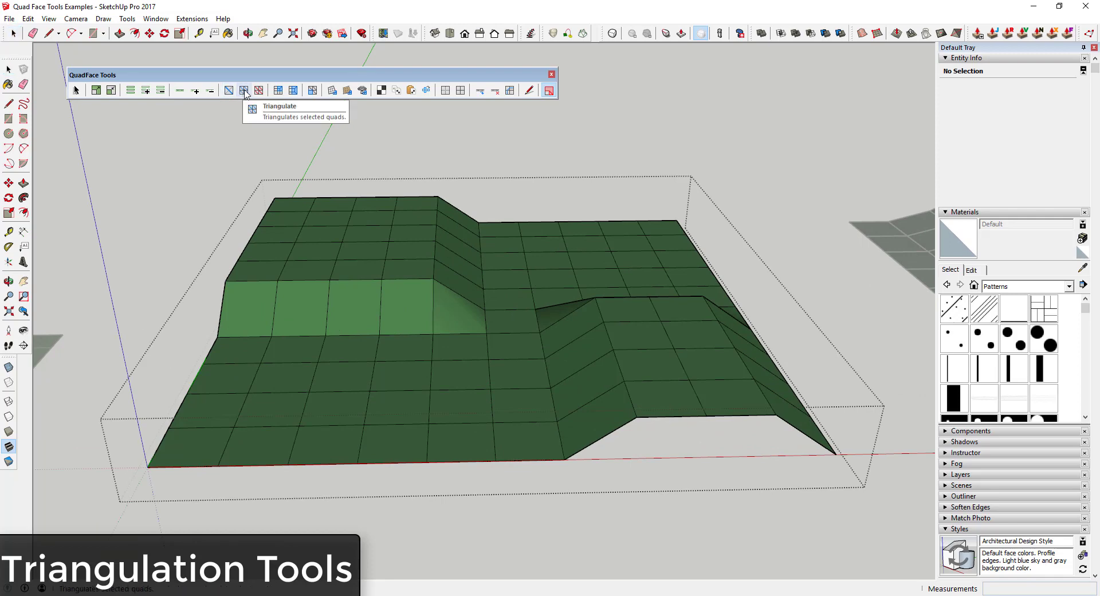
{"action": "left_click", "coordinate": [49, 18]}
{"action": "left_click", "coordinate": [76, 61]}
{"action": "left_click", "coordinate": [368, 310]}
{"action": "left_click", "coordinate": [357, 299]}
{"action": "left_click", "coordinate": [356, 268]}
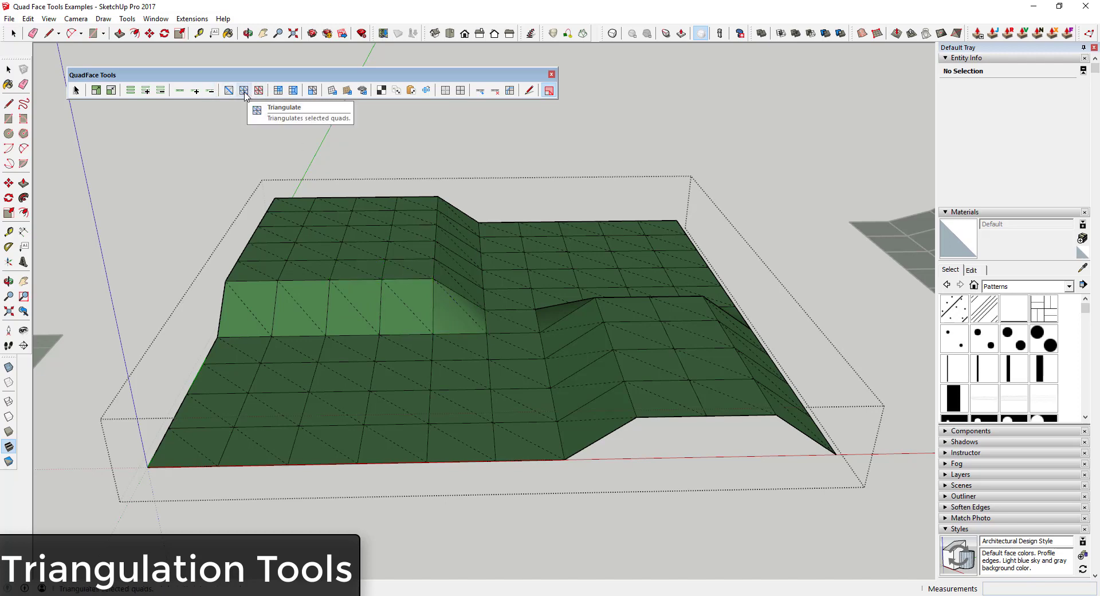
{"action": "key", "text": "space"}
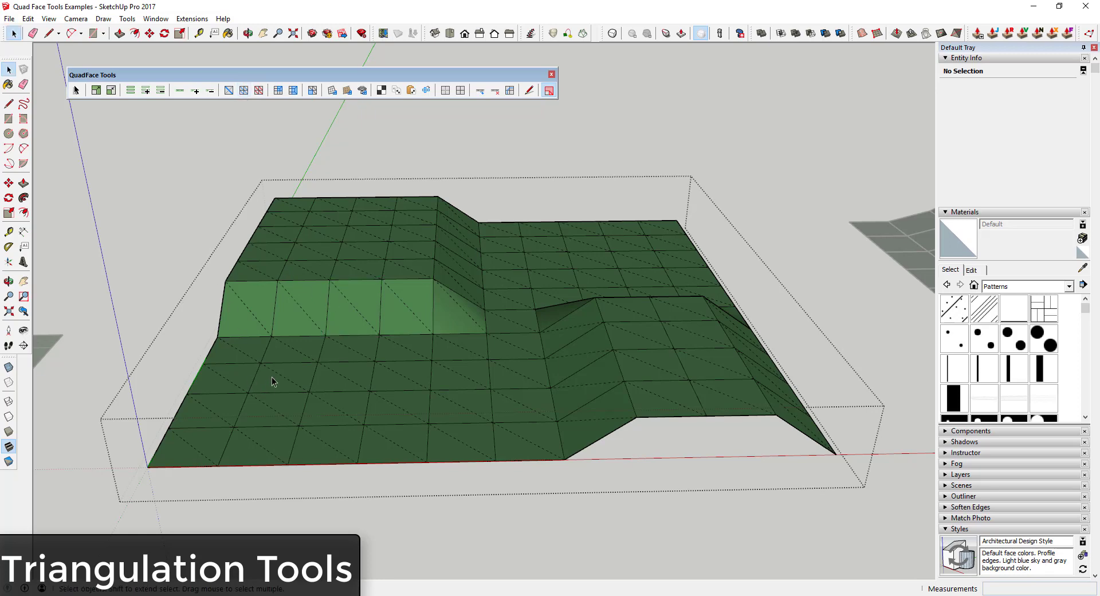
Select the block of two by four quads below the light green slope, triangulate it and leave the group
{"action": "middle_click_drag", "start_coordinate": [295, 362], "coordinate": [311, 394]}
{"action": "left_click_drag", "start_coordinate": [294, 354], "coordinate": [396, 447]}
{"action": "left_click_drag", "start_coordinate": [276, 336], "coordinate": [459, 532]}
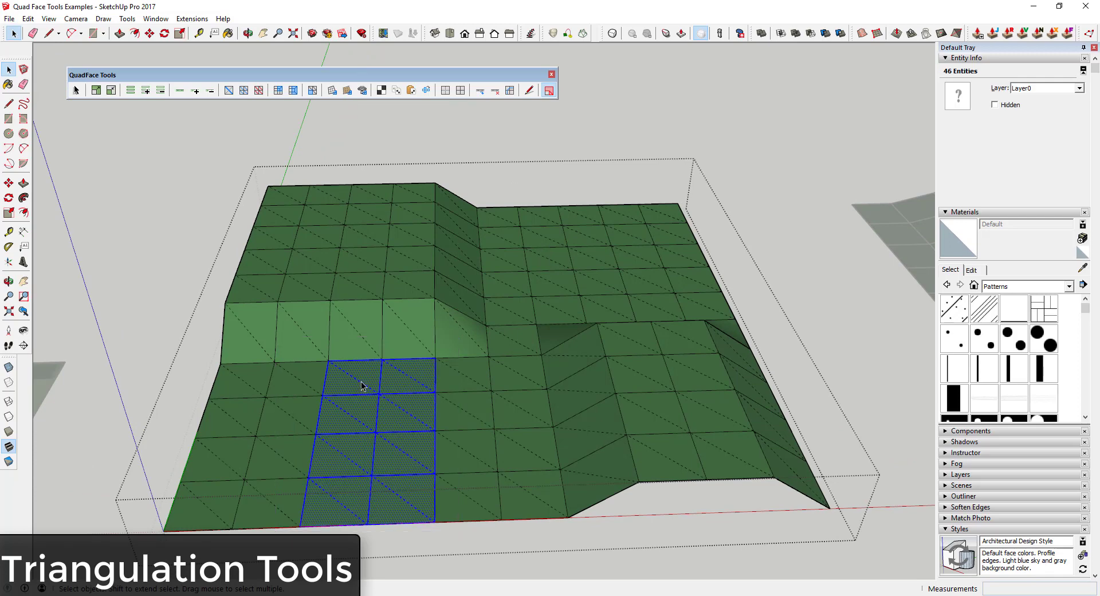
{"action": "left_click", "coordinate": [244, 91]}
{"action": "scroll", "coordinate": [424, 447], "scroll_direction": "down", "scroll_amount": 5}
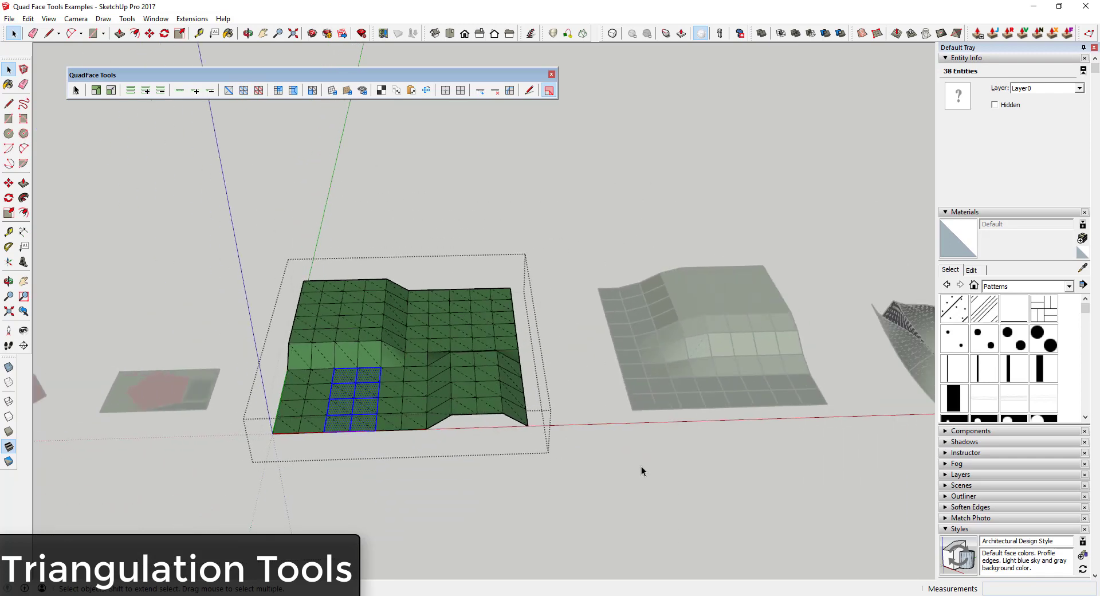
{"action": "scroll", "coordinate": [801, 417], "scroll_direction": "down", "scroll_amount": 3}
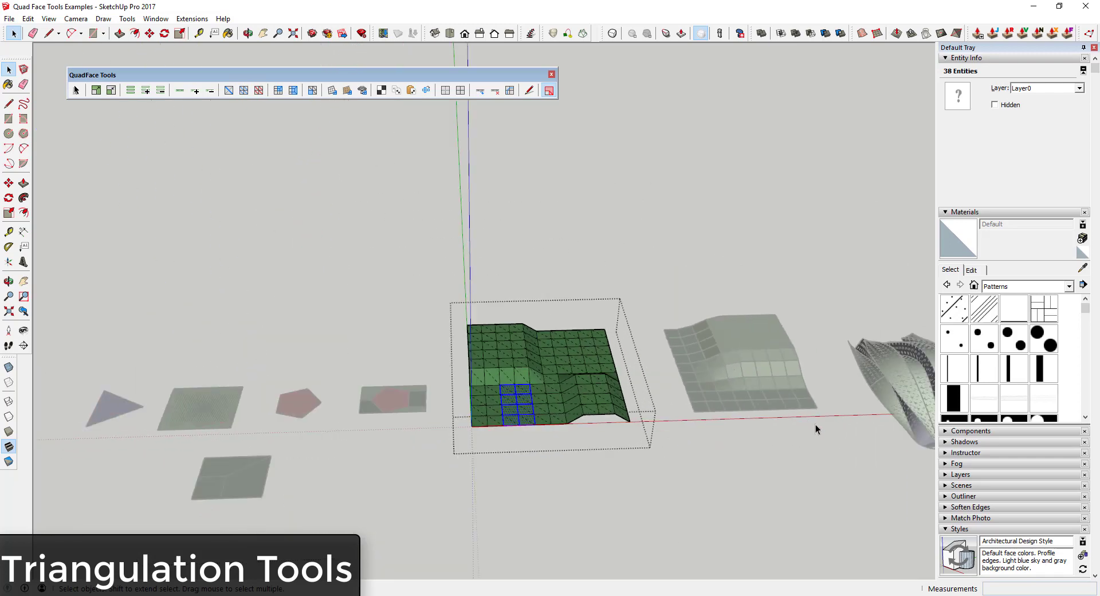
{"action": "left_click", "coordinate": [816, 426]}
Generate a quad corner in the red and purple quarter of the small panel where two strips of quads meet
{"action": "middle_click_drag", "start_coordinate": [750, 422], "coordinate": [528, 434], "text": "shift"}
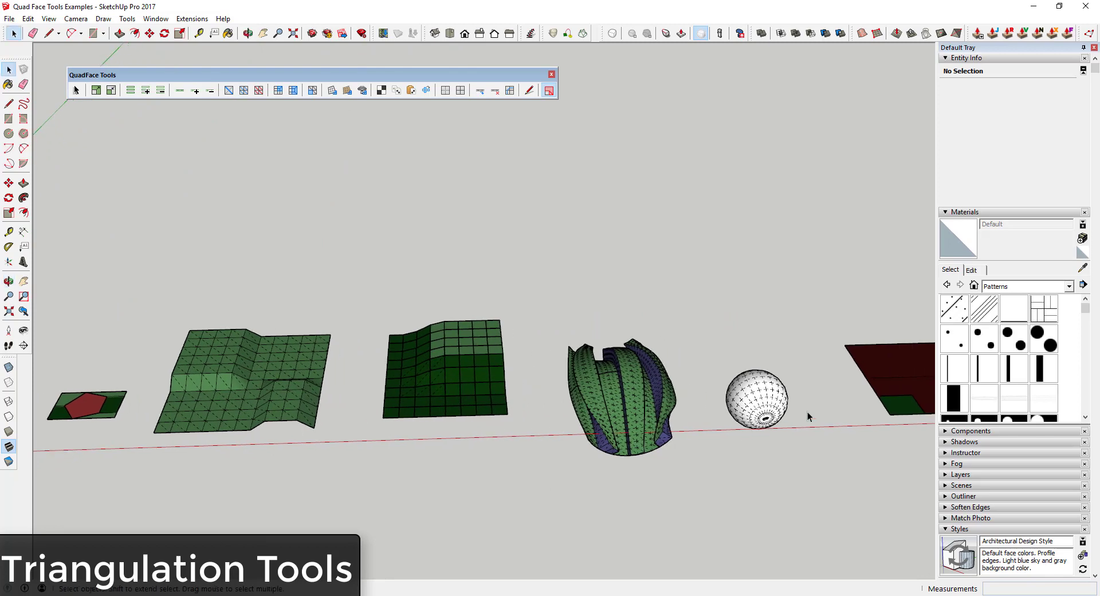
{"action": "scroll", "coordinate": [872, 426], "scroll_direction": "up", "scroll_amount": 5}
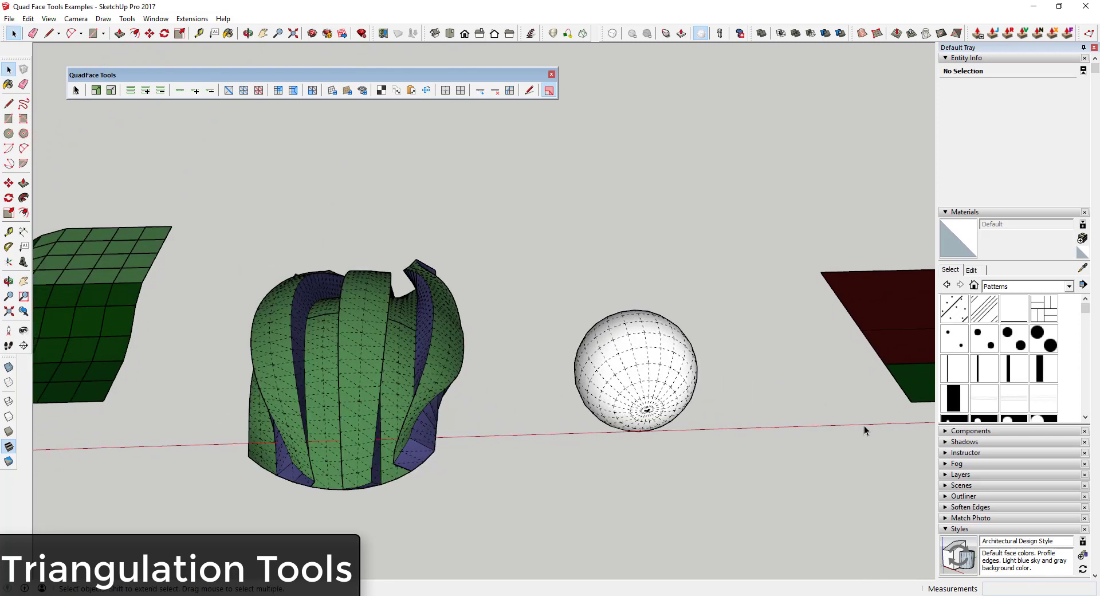
{"action": "scroll", "coordinate": [608, 375], "scroll_direction": "down", "scroll_amount": 2}
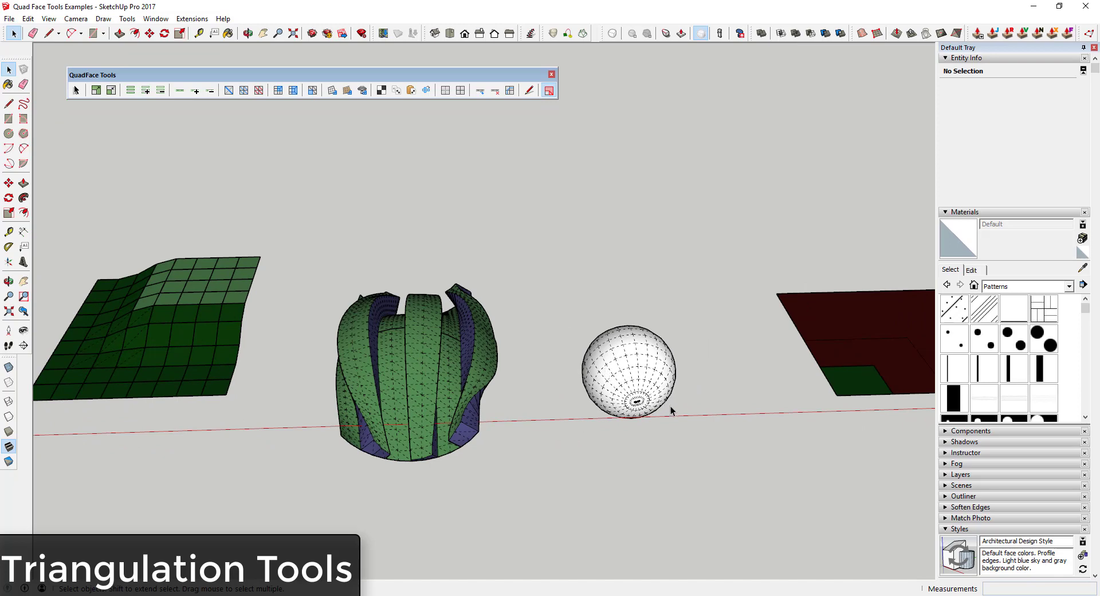
{"action": "scroll", "coordinate": [711, 415], "scroll_direction": "down", "scroll_amount": 1}
{"action": "middle_click_drag", "start_coordinate": [841, 376], "coordinate": [305, 403], "text": "shift"}
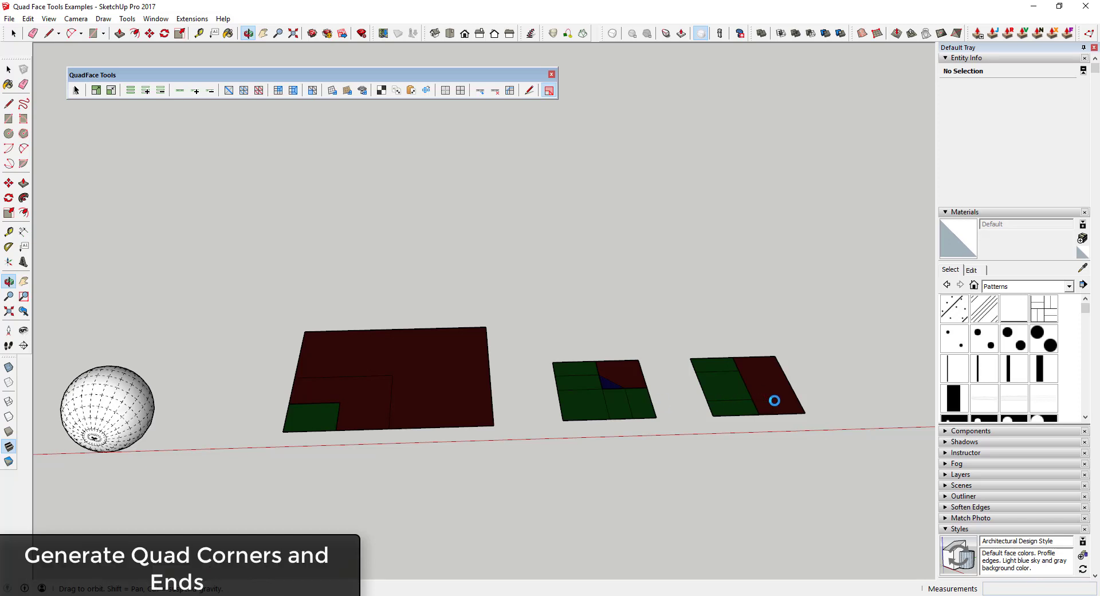
{"action": "scroll", "coordinate": [467, 410], "scroll_direction": "up", "scroll_amount": 1}
{"action": "middle_click_drag", "start_coordinate": [658, 405], "coordinate": [458, 427], "text": "shift"}
{"action": "left_click", "coordinate": [437, 400]}
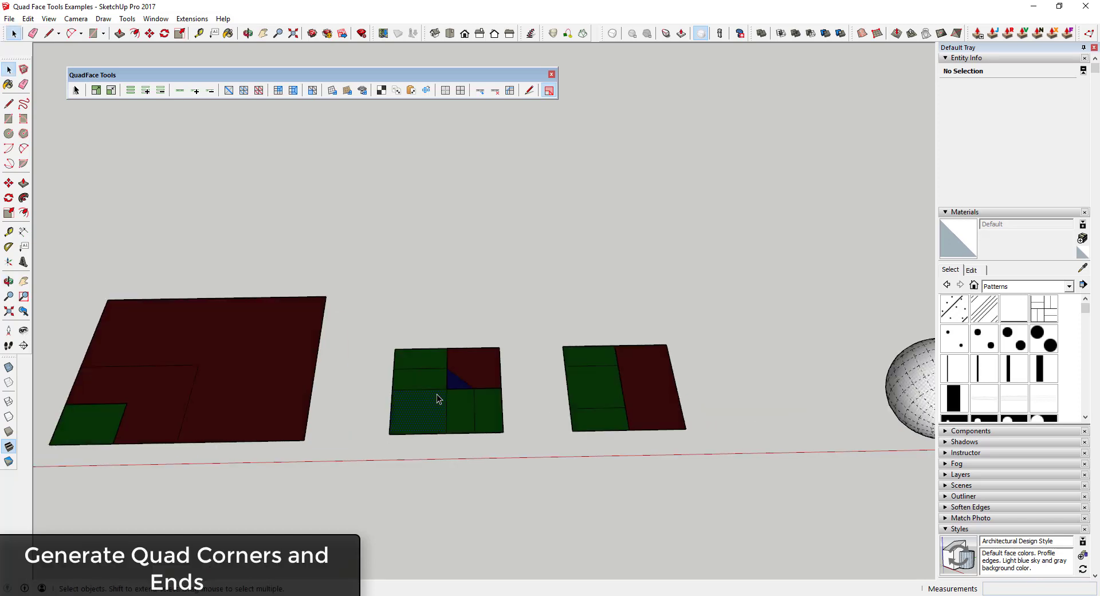
{"action": "scroll", "coordinate": [438, 396], "scroll_direction": "up", "scroll_amount": 5}
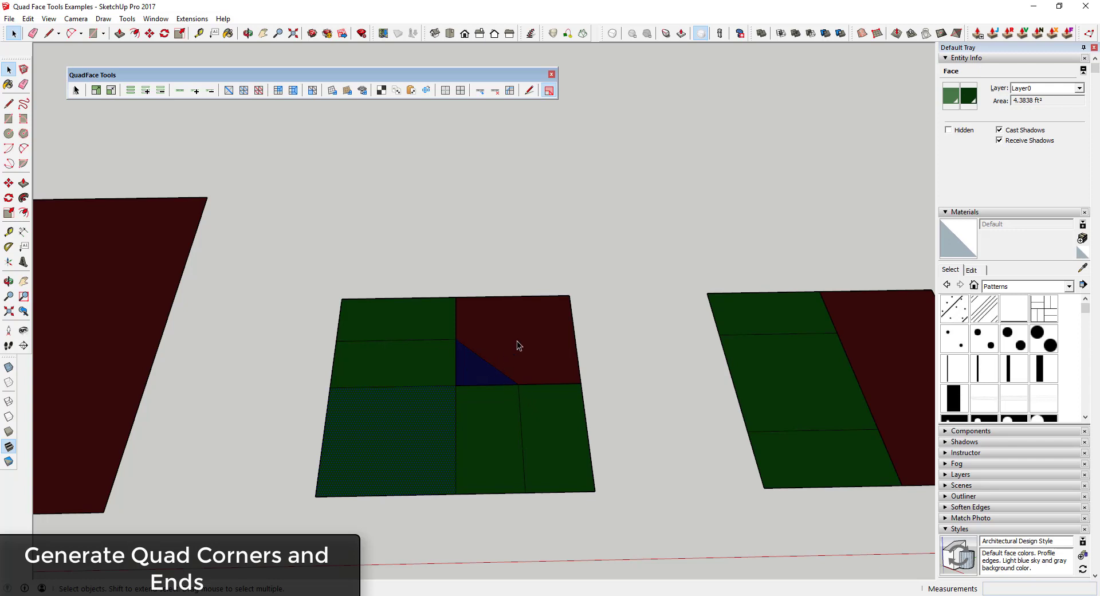
{"action": "left_click", "coordinate": [473, 365]}
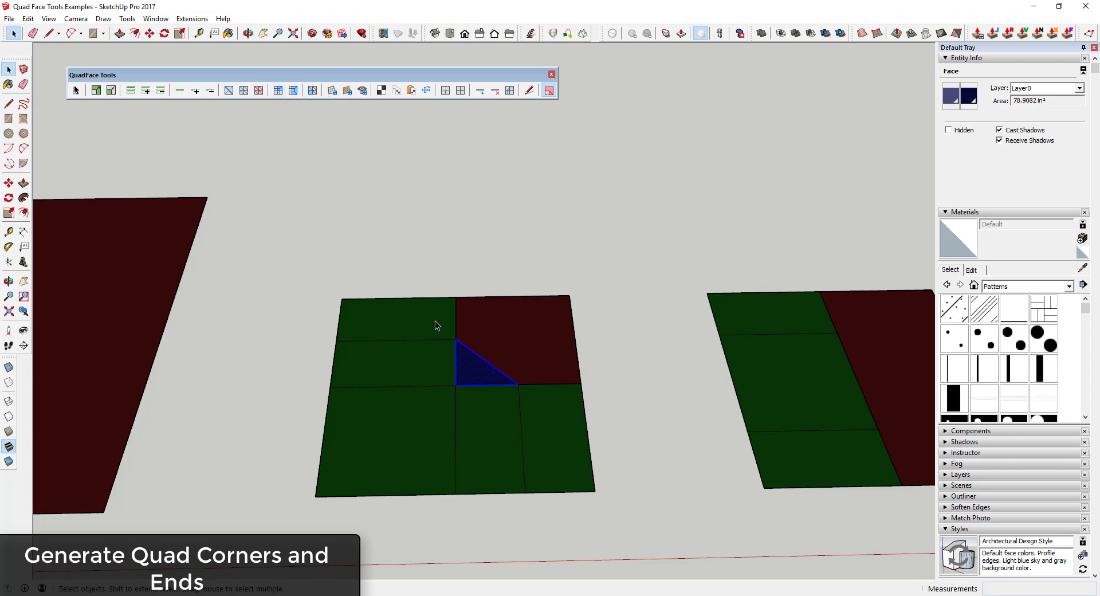
{"action": "left_click", "coordinate": [498, 343], "text": "shift"}
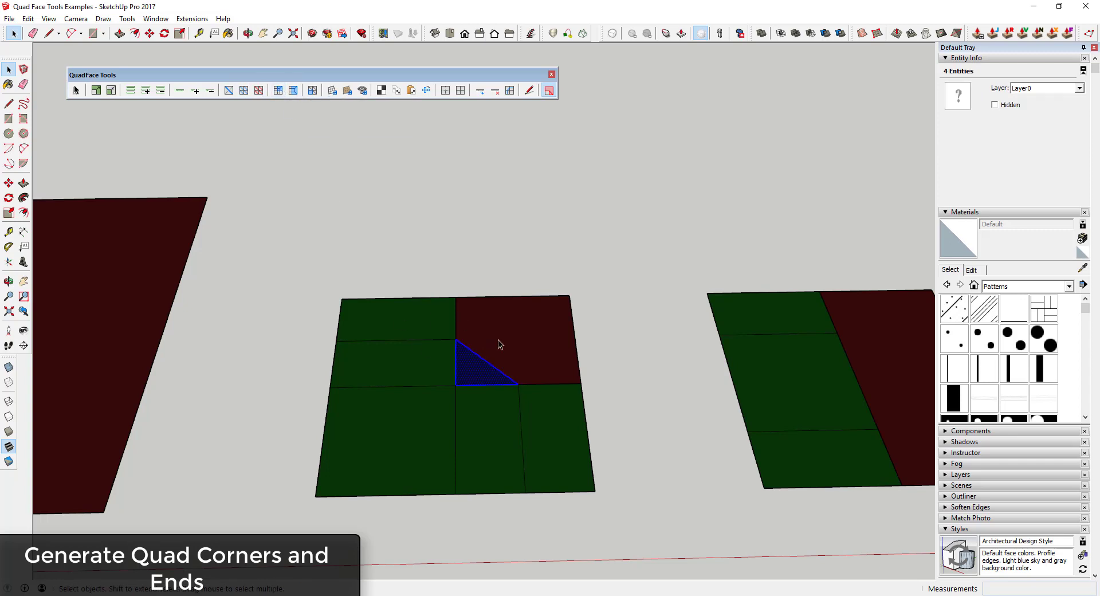
{"action": "left_click", "coordinate": [278, 90]}
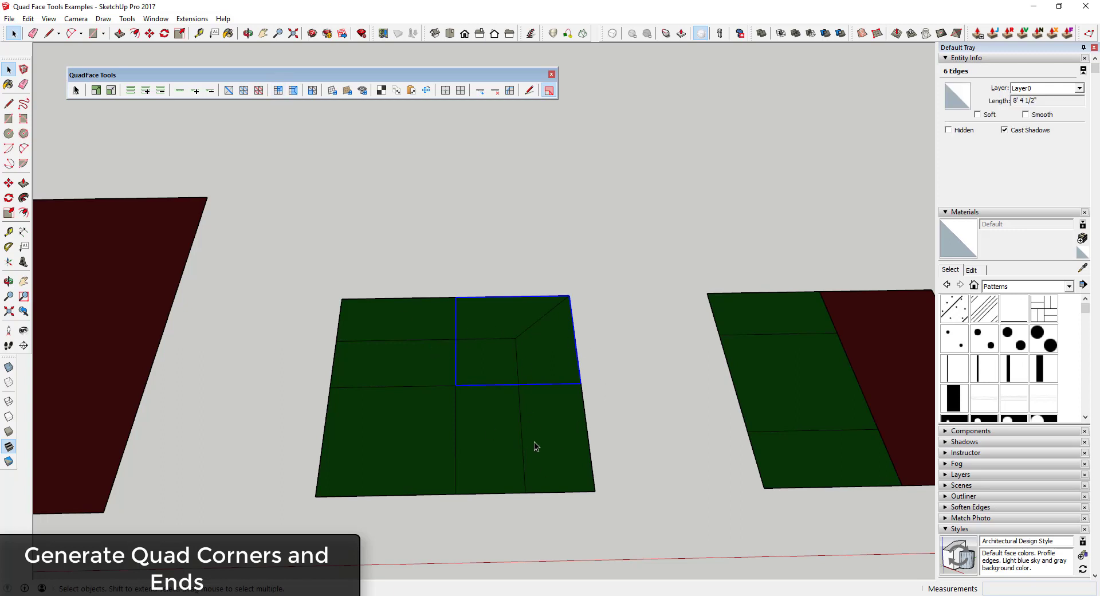
Build a quad ending from the middle edge between the green and red halves of the neighbouring panel, and undo it
{"action": "scroll", "coordinate": [390, 344], "scroll_direction": "down", "scroll_amount": 2}
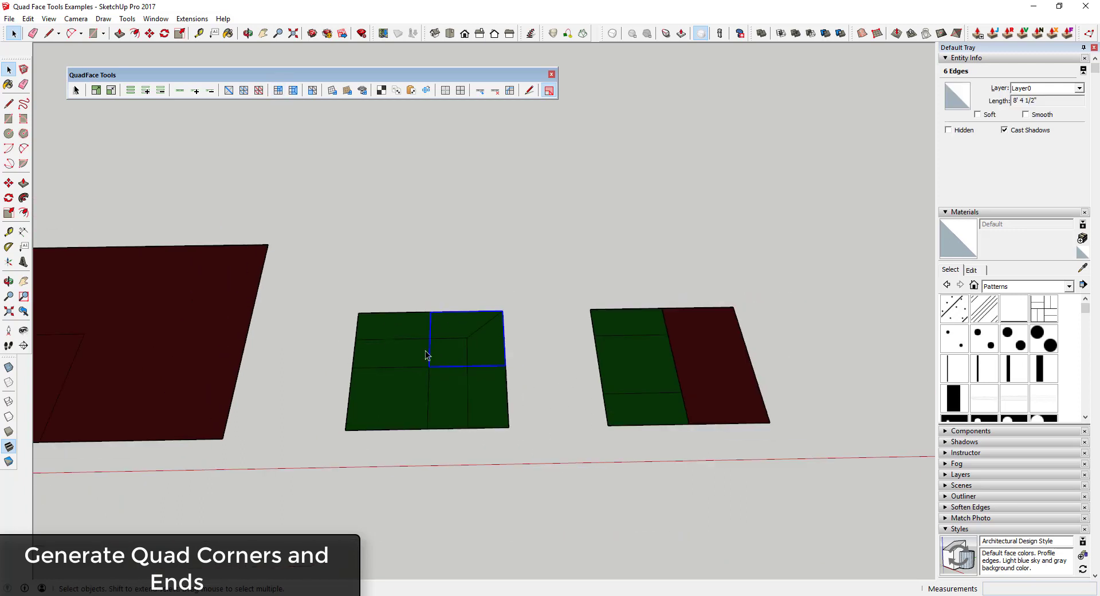
{"action": "scroll", "coordinate": [801, 356], "scroll_direction": "up", "scroll_amount": 1}
{"action": "left_click", "coordinate": [649, 362]}
{"action": "middle_click_drag", "start_coordinate": [822, 384], "coordinate": [655, 396], "text": "shift"}
{"action": "scroll", "coordinate": [655, 397], "scroll_direction": "up", "scroll_amount": 1}
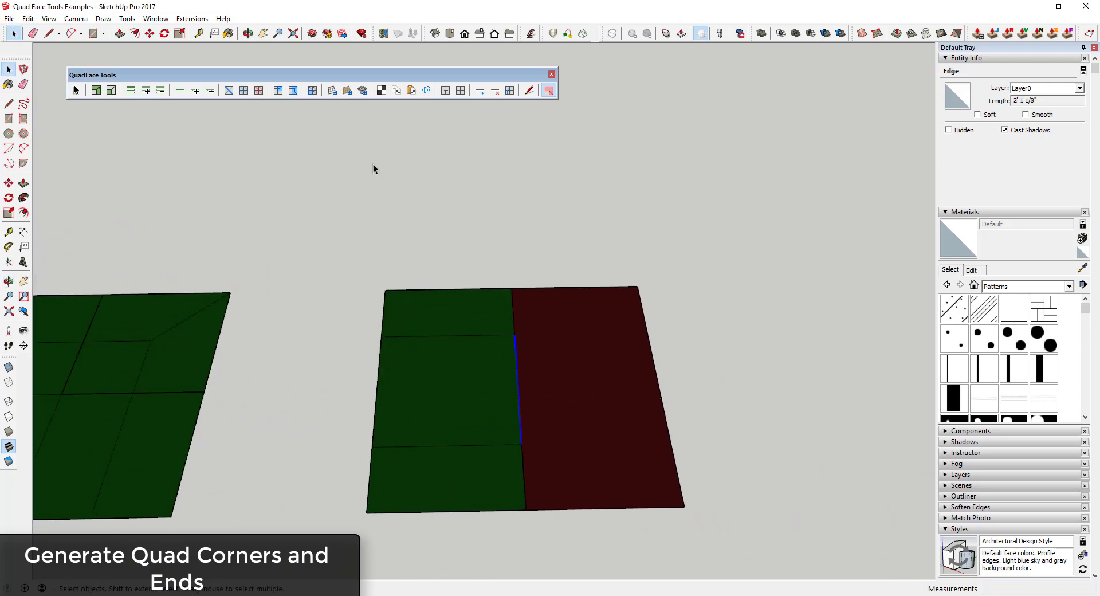
{"action": "left_click", "coordinate": [293, 91]}
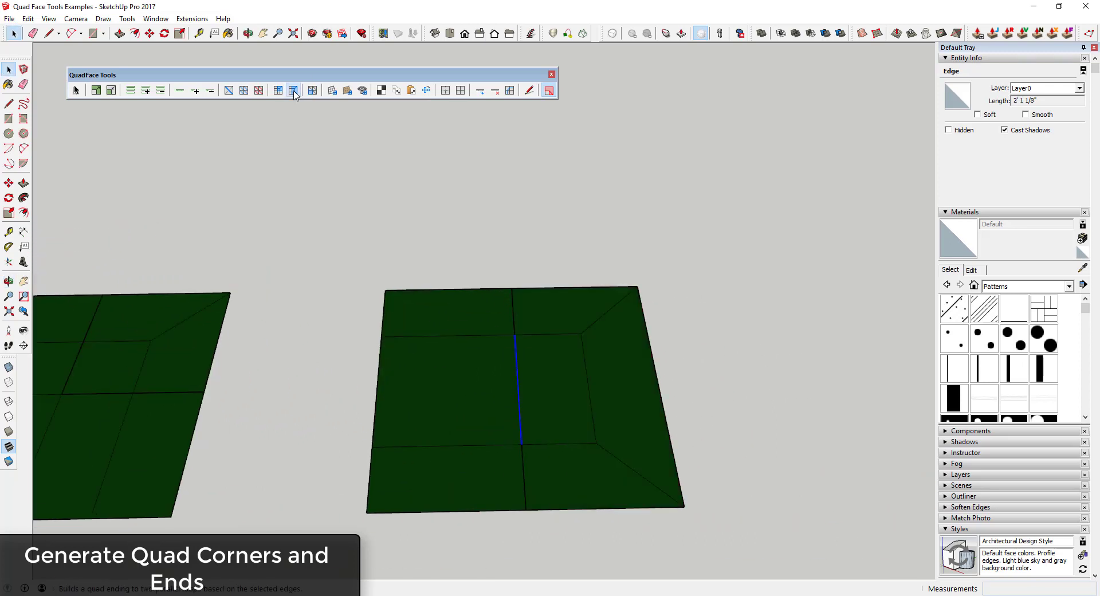
{"action": "key", "text": "ctrl+z"}
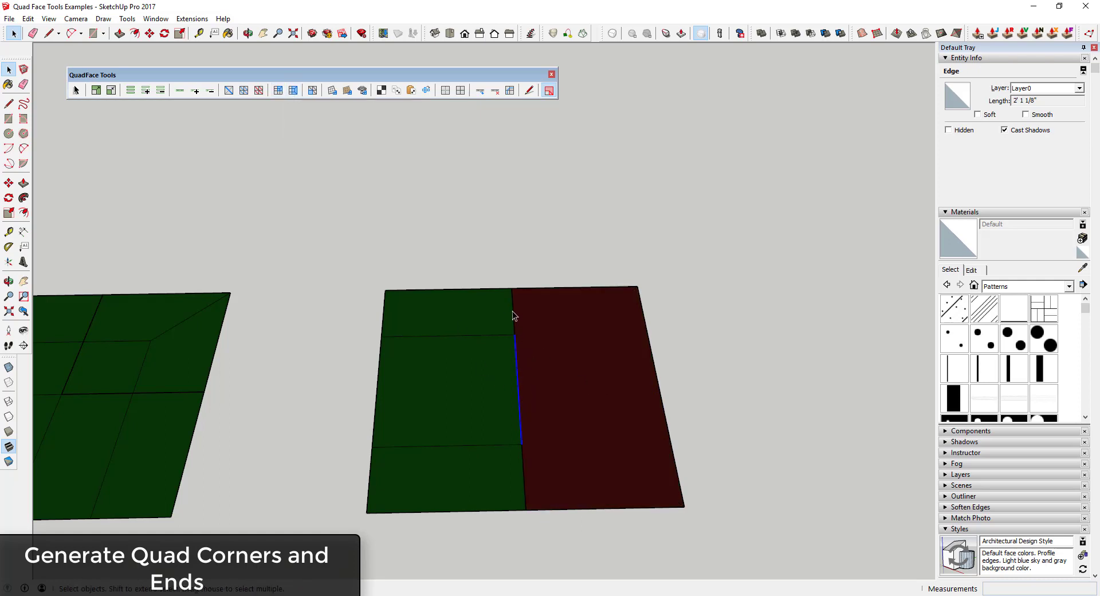
Reselect only the middle edge bordering the red half of the panel and build a quad ending from it
{"action": "left_click", "coordinate": [521, 357]}
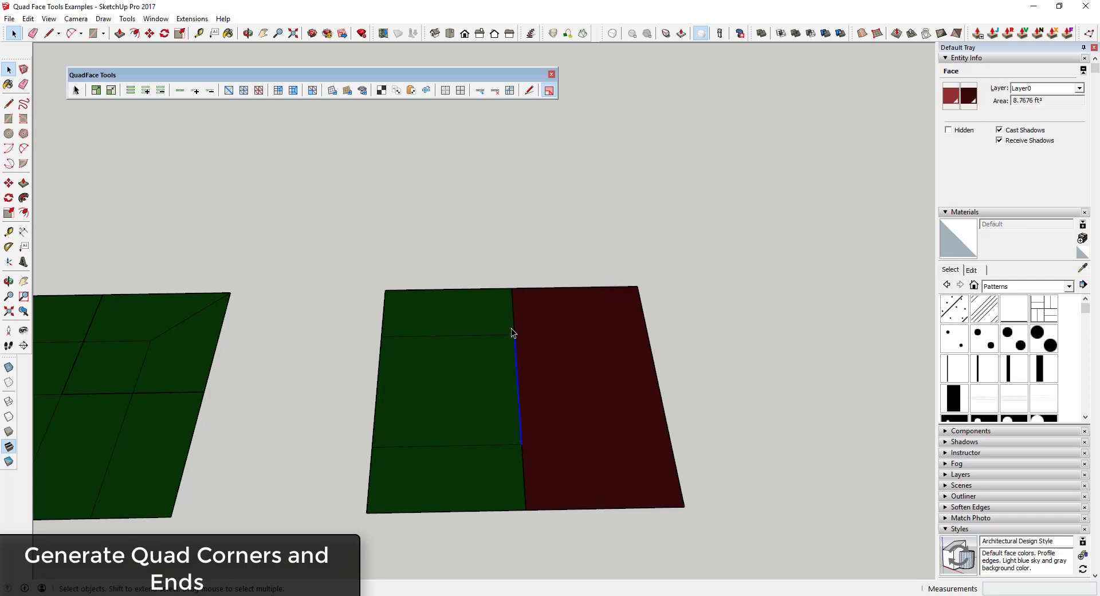
{"action": "left_click", "coordinate": [512, 330]}
{"action": "left_click", "coordinate": [523, 473]}
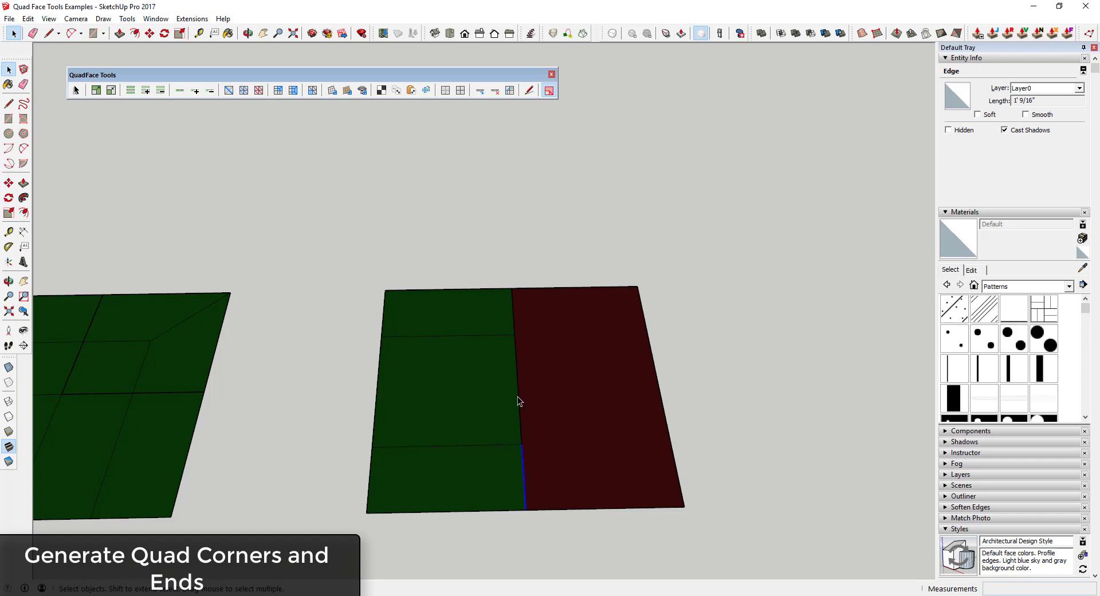
{"action": "scroll", "coordinate": [518, 395], "scroll_direction": "up", "scroll_amount": 2}
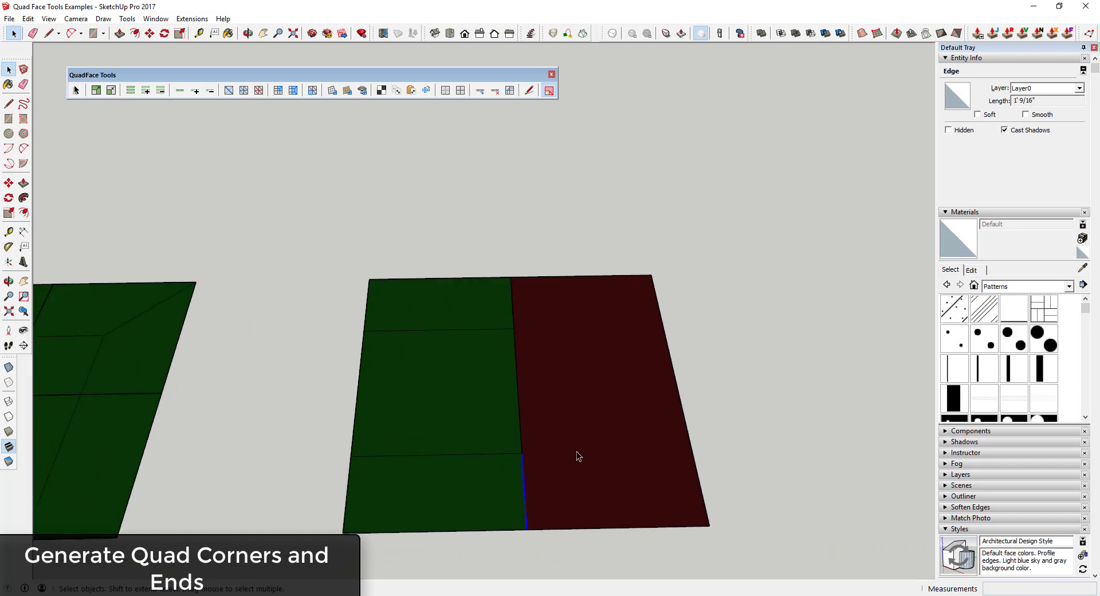
{"action": "left_click", "coordinate": [516, 376]}
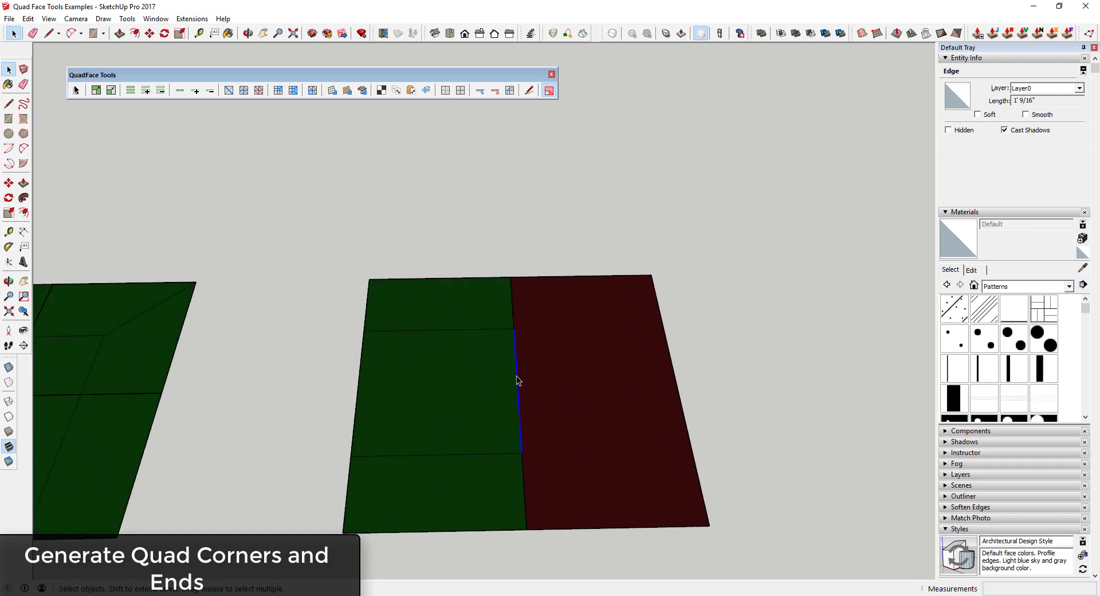
{"action": "left_click", "coordinate": [294, 93]}
Select the two inner quads of the finished panel and raise their vertices along the blue axis with Vertex Tools
{"action": "middle_click_drag", "start_coordinate": [599, 405], "coordinate": [576, 362]}
{"action": "left_click_drag", "start_coordinate": [312, 301], "coordinate": [636, 486]}
{"action": "middle_click_drag", "start_coordinate": [636, 486], "coordinate": [608, 375]}
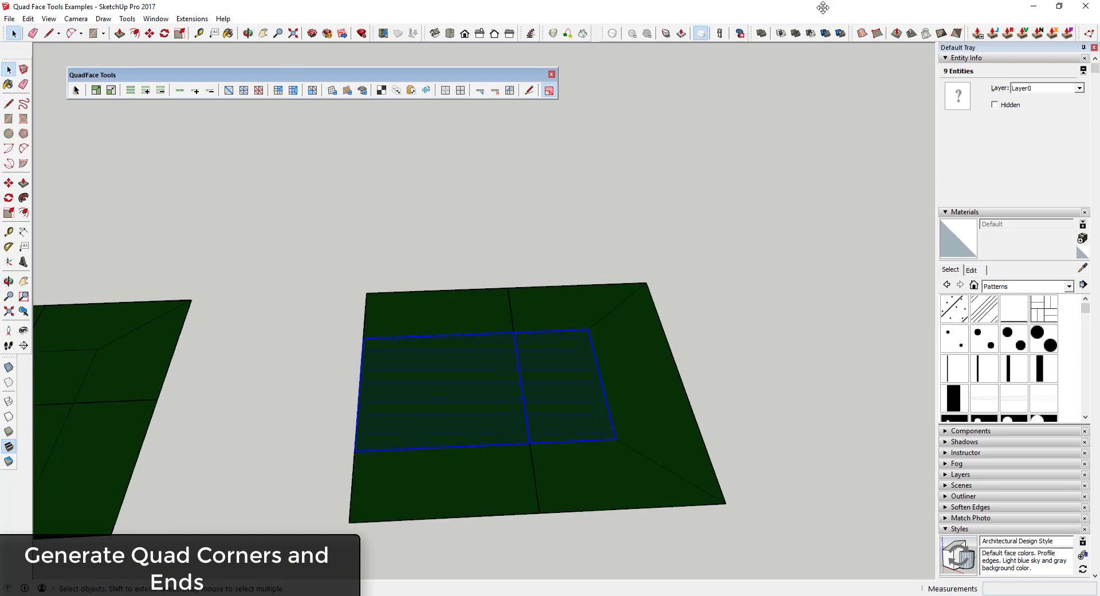
{"action": "left_click", "coordinate": [1088, 34]}
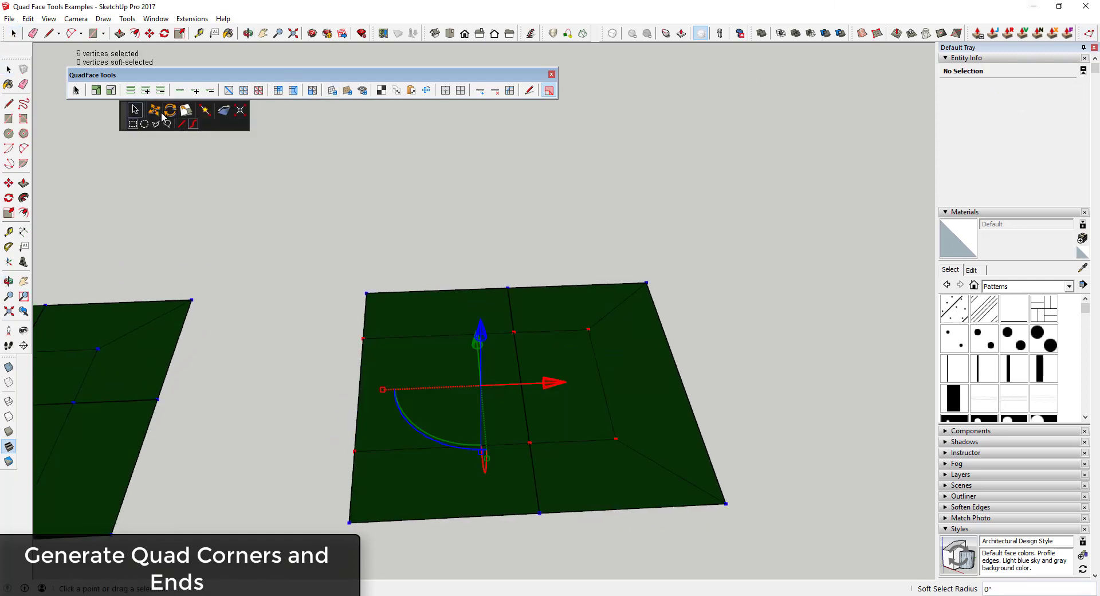
{"action": "left_click_drag", "start_coordinate": [485, 360], "coordinate": [485, 315]}
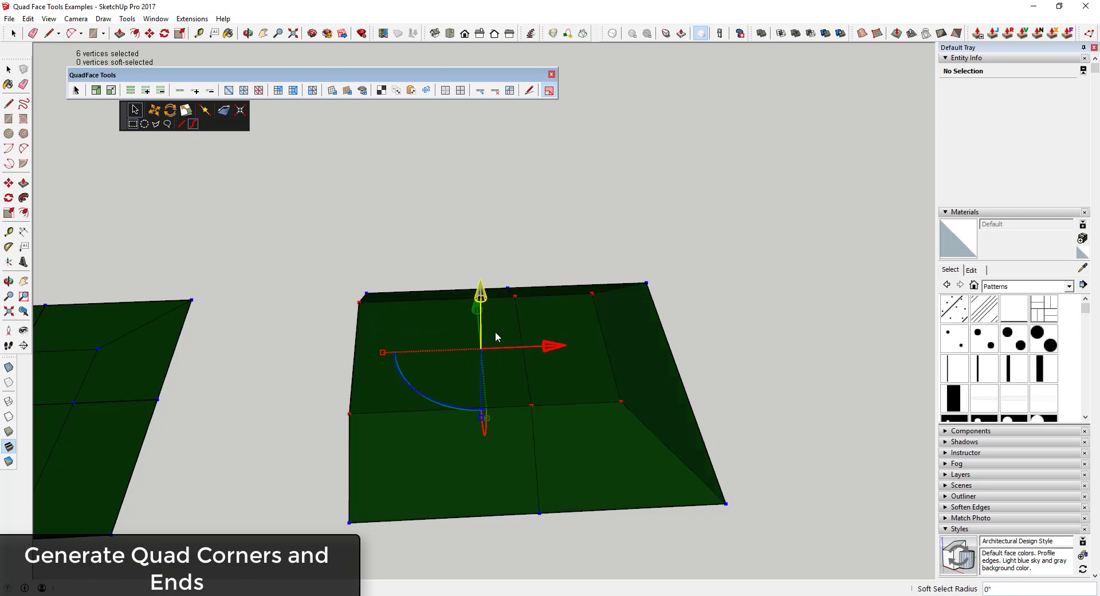
{"action": "key", "text": "space"}
Select the whole raised panel and make it a group
{"action": "middle_click_drag", "start_coordinate": [767, 408], "coordinate": [645, 361]}
{"action": "left_click_drag", "start_coordinate": [271, 233], "coordinate": [742, 555]}
{"action": "right_click", "coordinate": [538, 400]}
{"action": "left_click", "coordinate": [599, 196]}
Turn on subdivision for the grouped panel, adjust its level, inspect the smoothed shape and turn subdivision off
{"action": "left_click", "coordinate": [612, 33]}
{"action": "left_click", "coordinate": [633, 33]}
{"action": "middle_click_drag", "start_coordinate": [481, 429], "coordinate": [542, 466]}
{"action": "scroll", "coordinate": [608, 452], "scroll_direction": "up", "scroll_amount": 2}
{"action": "middle_click_drag", "start_coordinate": [731, 419], "coordinate": [602, 107]}
{"action": "left_click", "coordinate": [614, 34]}
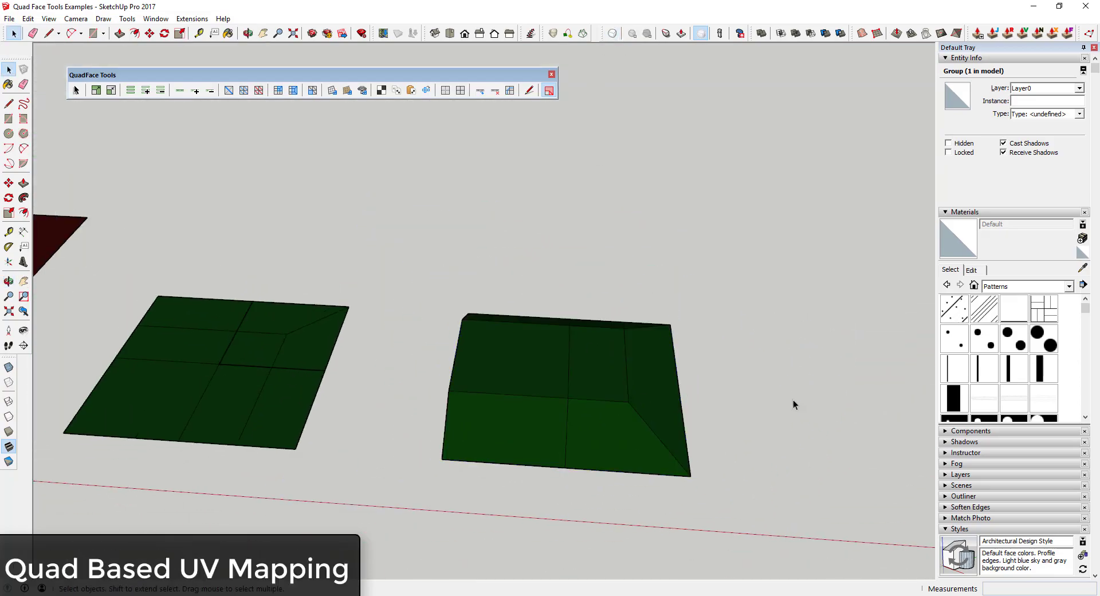
Open the group holding the sphere and the flat grid for editing
{"action": "left_click", "coordinate": [794, 400]}
{"action": "middle_click_drag", "start_coordinate": [793, 400], "coordinate": [398, 377], "text": "shift"}
{"action": "scroll", "coordinate": [402, 379], "scroll_direction": "down", "scroll_amount": 5}
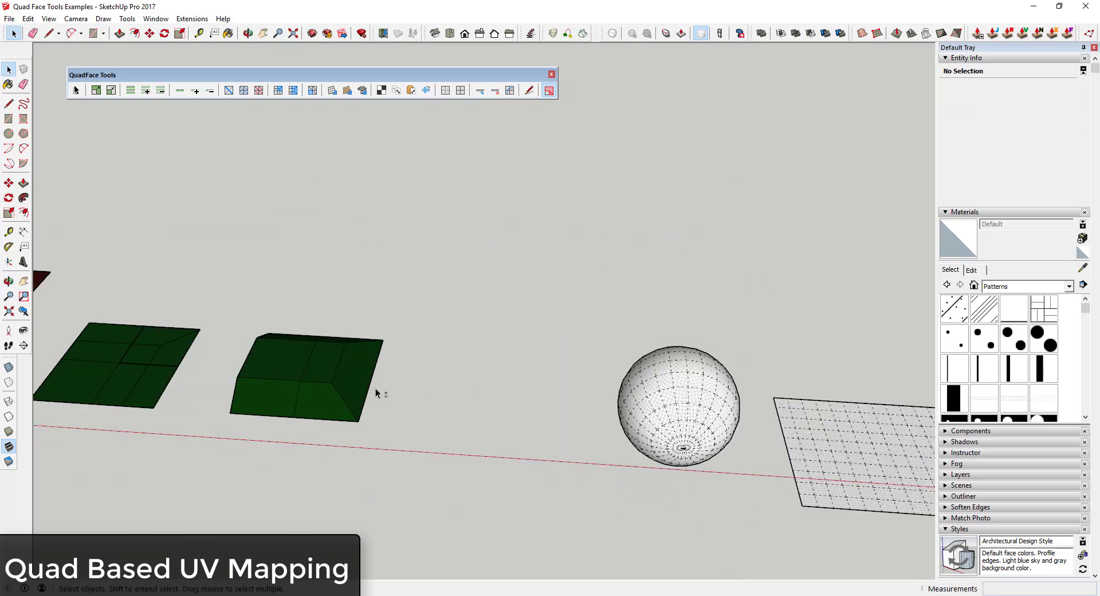
{"action": "scroll", "coordinate": [727, 425], "scroll_direction": "up", "scroll_amount": 3}
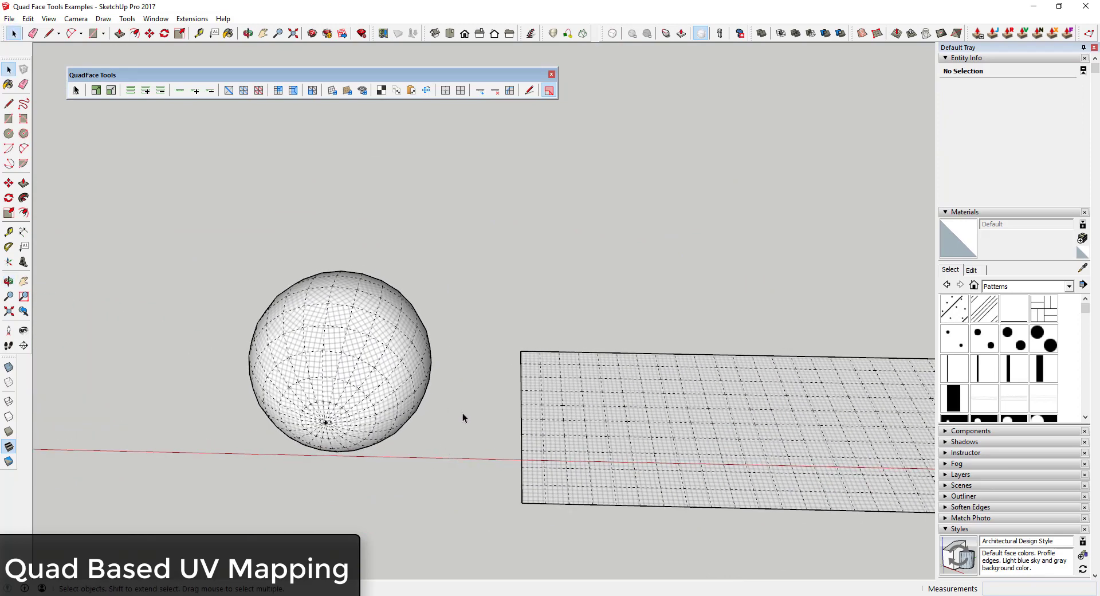
{"action": "left_click", "coordinate": [339, 315]}
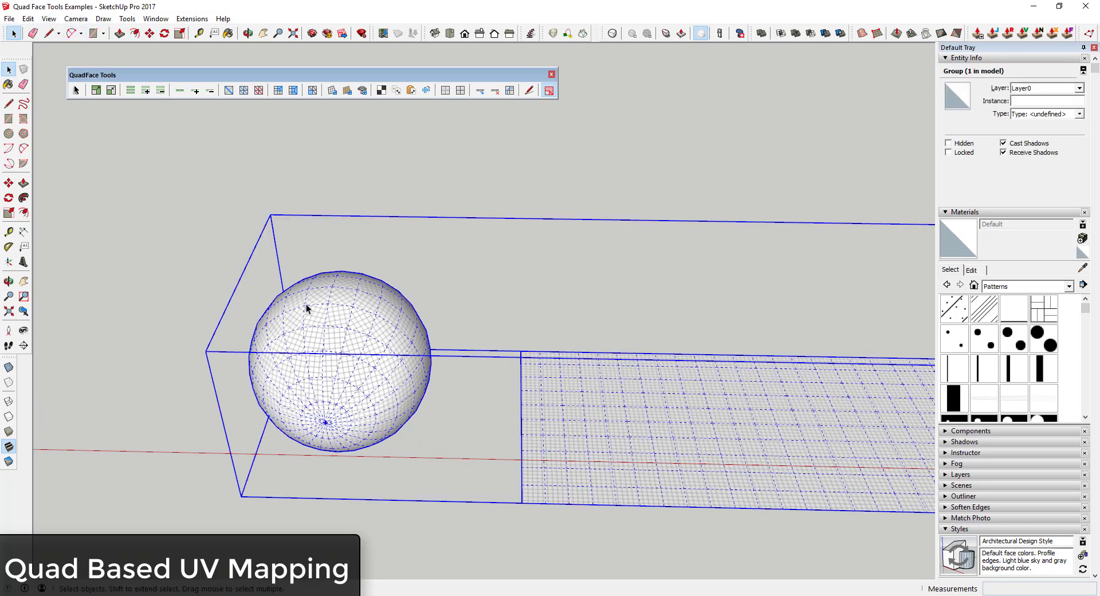
{"action": "double_click", "coordinate": [332, 312]}
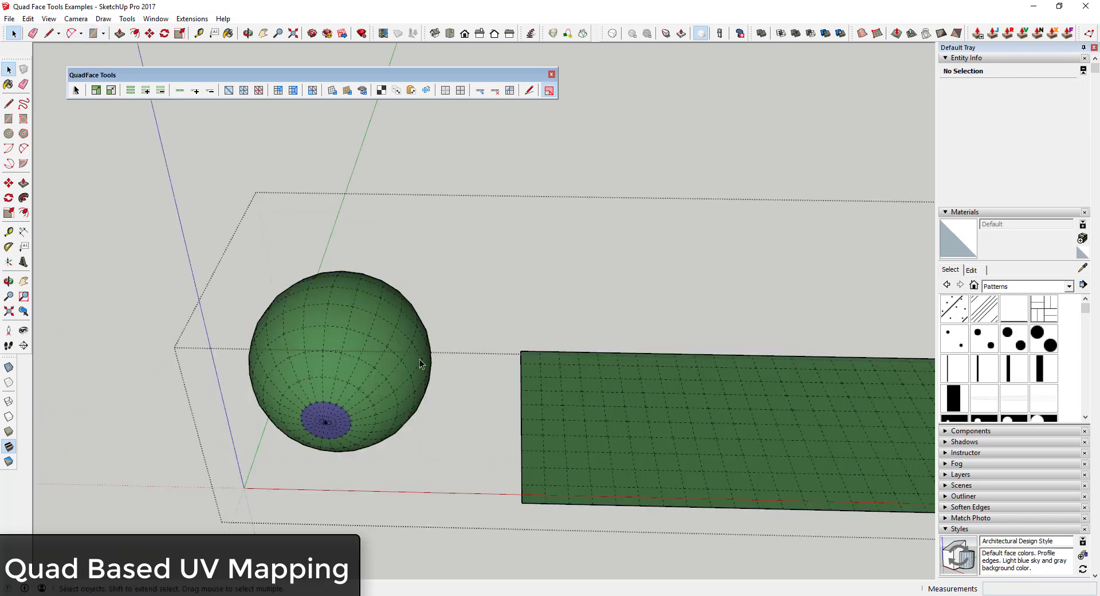
Select all geometry in the open group, paint it with the Default material and clear the selection
{"action": "scroll", "coordinate": [544, 324], "scroll_direction": "down", "scroll_amount": 3}
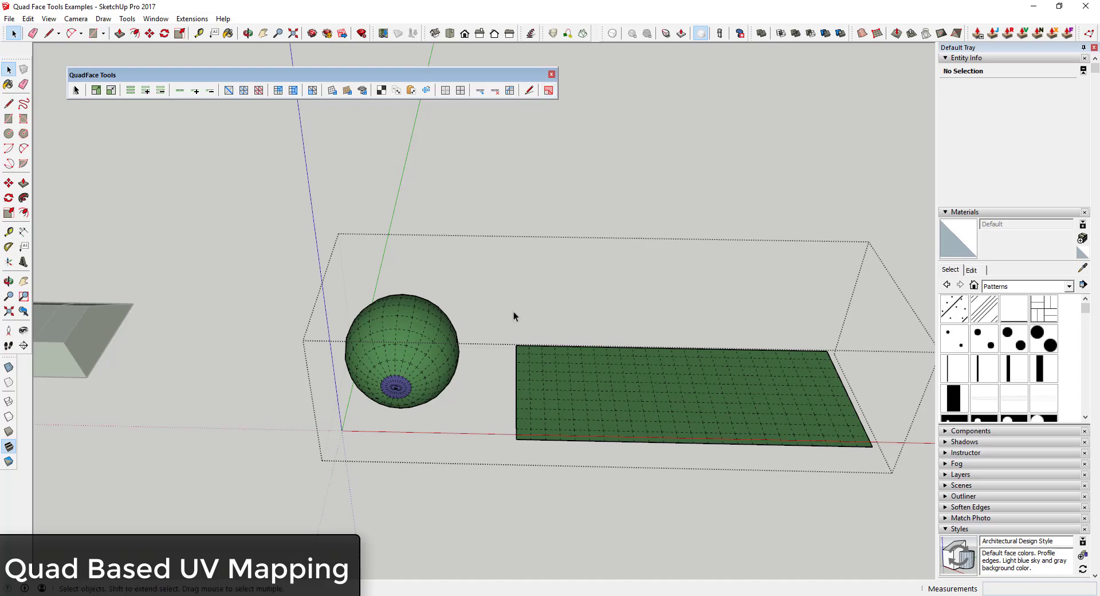
{"action": "key", "text": "Escape"}
{"action": "left_click", "coordinate": [422, 335]}
{"action": "double_click", "coordinate": [415, 325]}
{"action": "key", "text": "ctrl+a"}
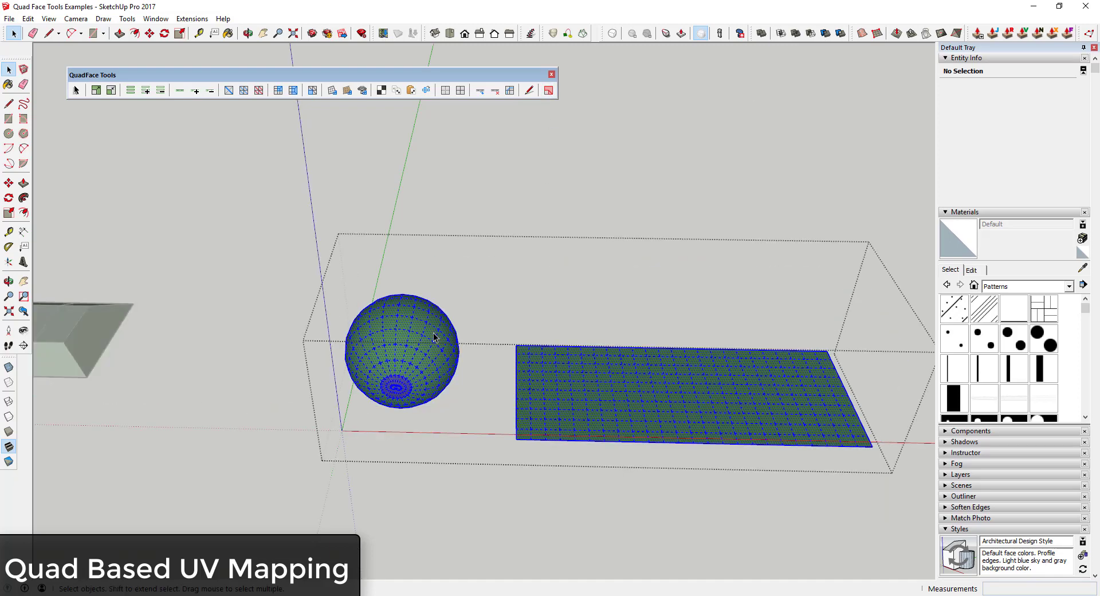
{"action": "left_click", "coordinate": [1080, 252]}
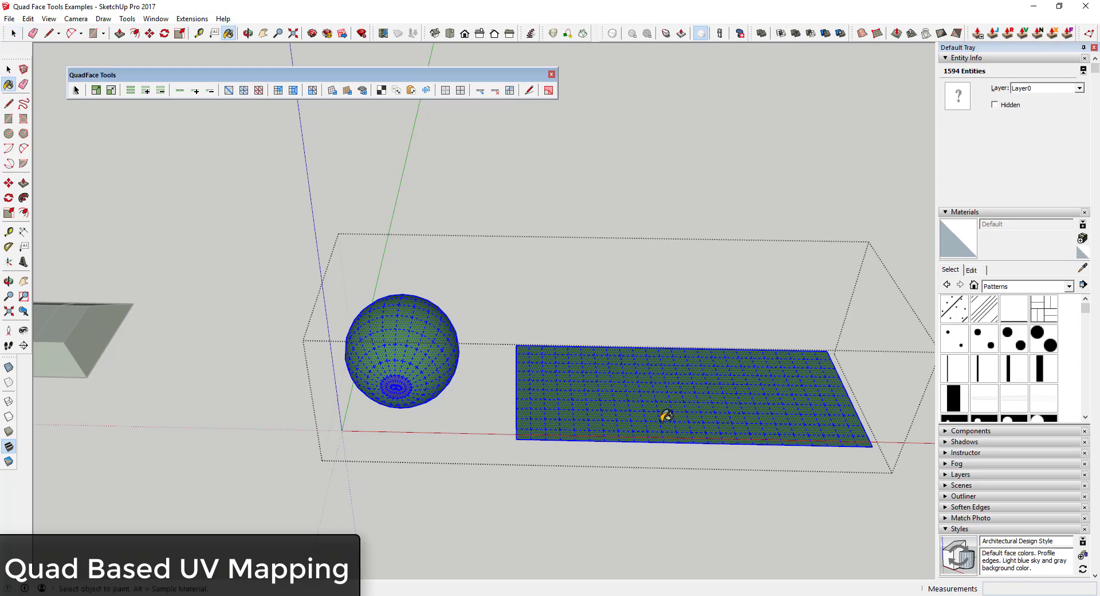
{"action": "left_click", "coordinate": [663, 422]}
{"action": "key", "text": "space"}
{"action": "key", "text": "ctrl+t"}
{"action": "scroll", "coordinate": [409, 345], "scroll_direction": "up", "scroll_amount": 5}
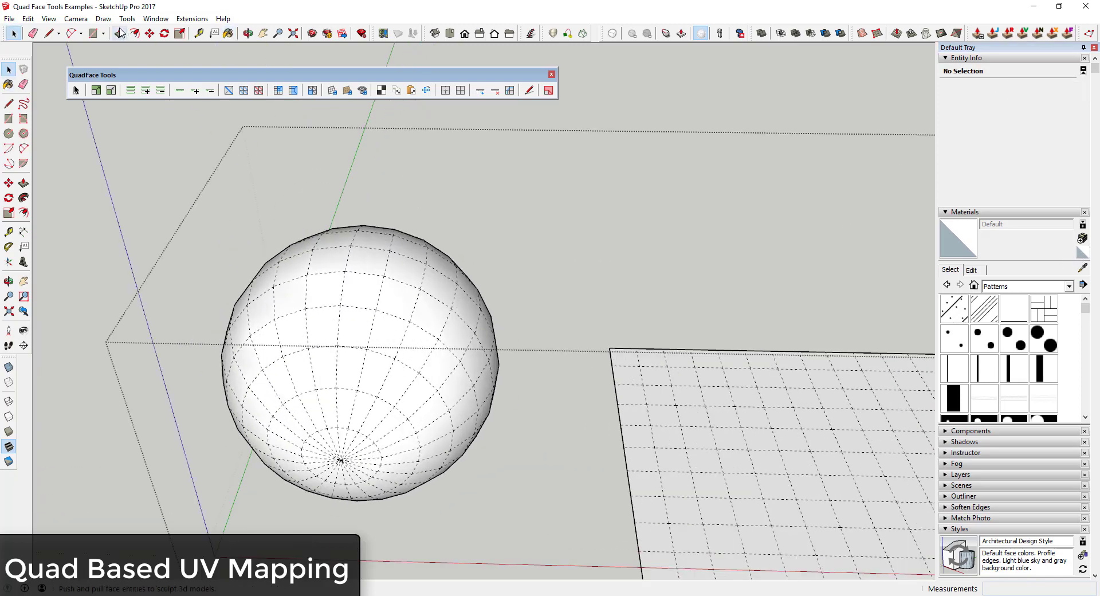
Turn off the display of hidden geometry and paint the whole sphere with the Ceramic Tile pattern
{"action": "left_click", "coordinate": [49, 18]}
{"action": "left_click", "coordinate": [68, 63]}
{"action": "middle_click_drag", "start_coordinate": [387, 371], "coordinate": [369, 319]}
{"action": "left_click", "coordinate": [369, 319]}
{"action": "scroll", "coordinate": [1016, 352], "scroll_direction": "down", "scroll_amount": 4}
{"action": "left_click", "coordinate": [1015, 350]}
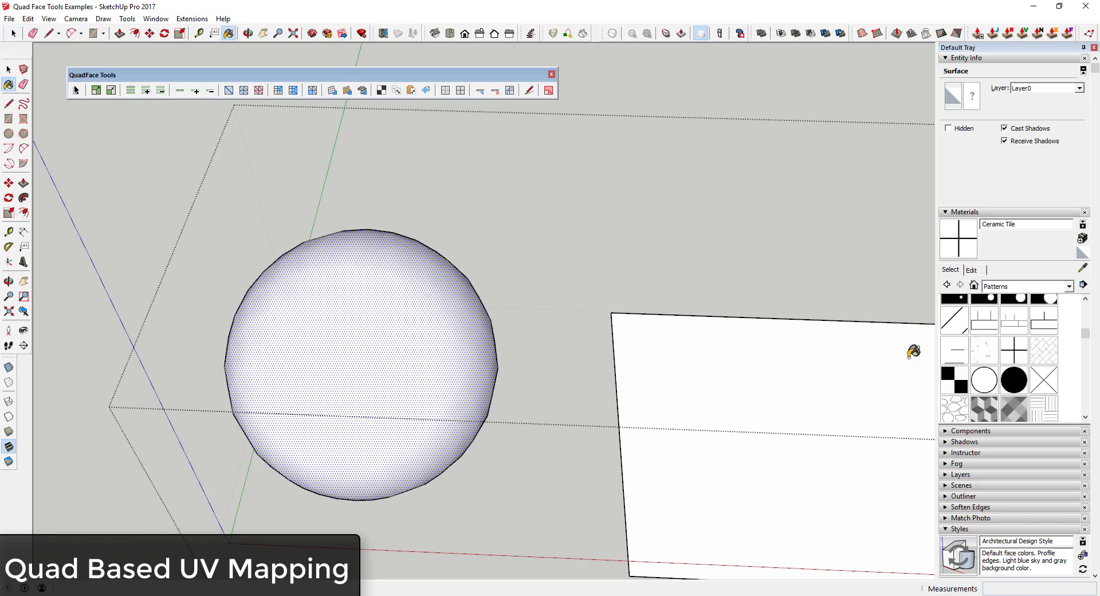
{"action": "left_click", "coordinate": [347, 305]}
{"action": "scroll", "coordinate": [387, 333], "scroll_direction": "up", "scroll_amount": 4}
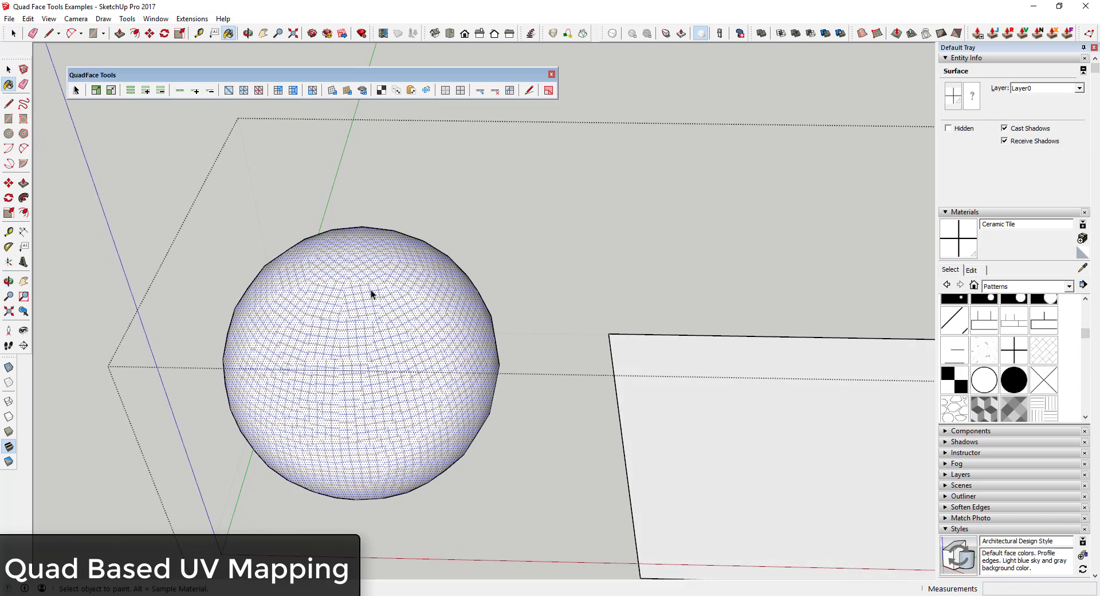
Select the sphere's entire mesh and examine how the tile pattern runs across its quads
{"action": "key", "text": "space"}
{"action": "left_click", "coordinate": [360, 302]}
{"action": "triple_click", "coordinate": [360, 302]}
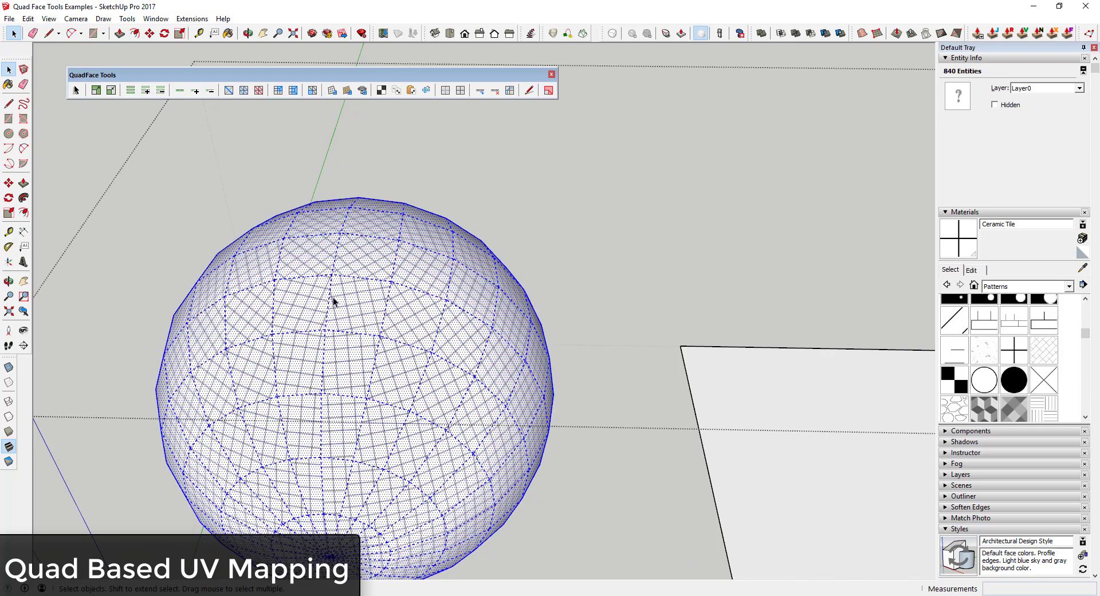
{"action": "scroll", "coordinate": [360, 297], "scroll_direction": "down", "scroll_amount": 2}
{"action": "scroll", "coordinate": [358, 299], "scroll_direction": "down", "scroll_amount": 1}
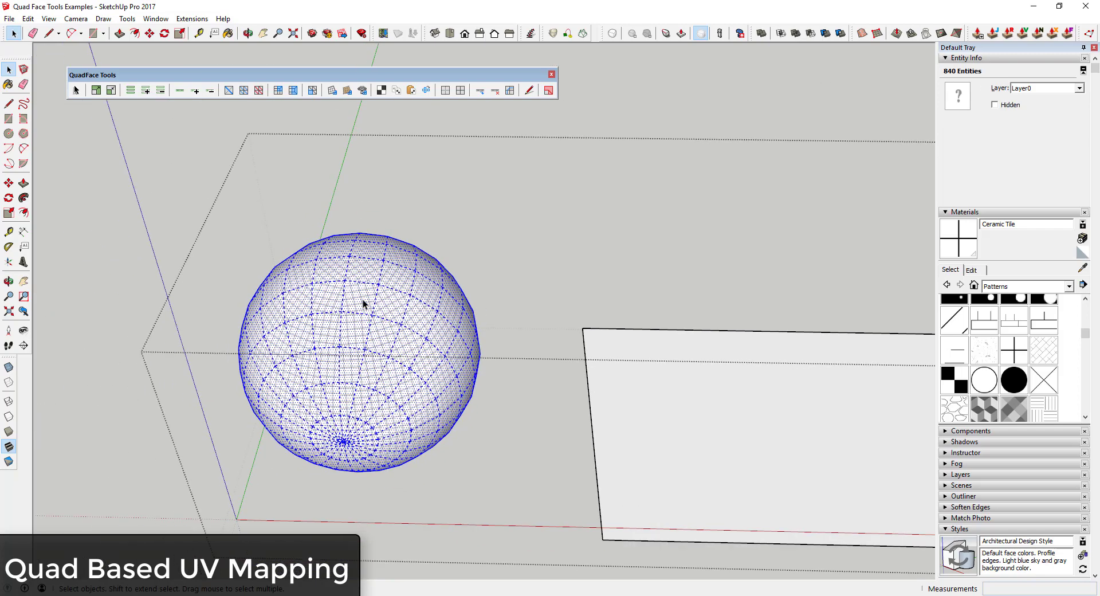
{"action": "scroll", "coordinate": [403, 322], "scroll_direction": "up", "scroll_amount": 3}
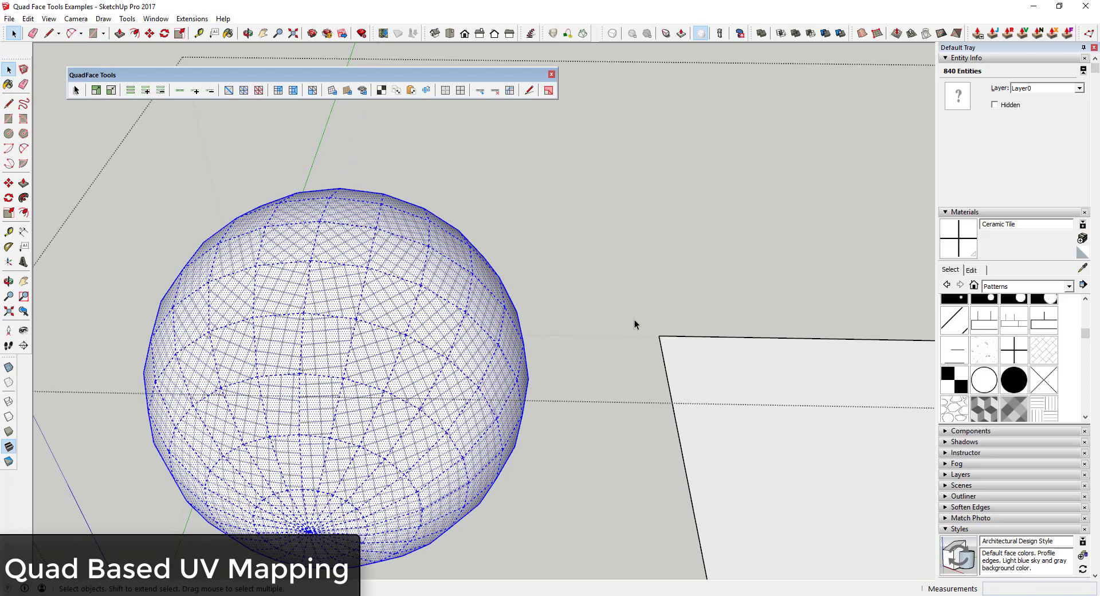
{"action": "scroll", "coordinate": [645, 327], "scroll_direction": "down", "scroll_amount": 1}
{"action": "scroll", "coordinate": [373, 312], "scroll_direction": "up", "scroll_amount": 3}
{"action": "scroll", "coordinate": [573, 319], "scroll_direction": "down", "scroll_amount": 4}
{"action": "middle_click_drag", "start_coordinate": [427, 317], "coordinate": [442, 444]}
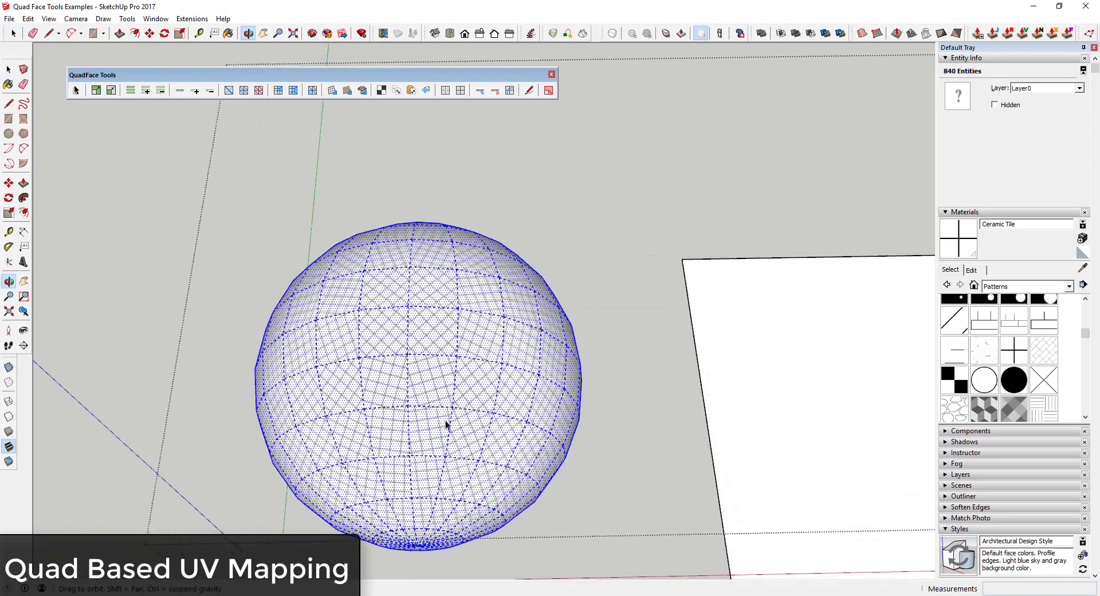
Start quad UV mapping on the selected sphere, with its origin and U direction on the central vertical edge line
{"action": "left_click", "coordinate": [381, 90]}
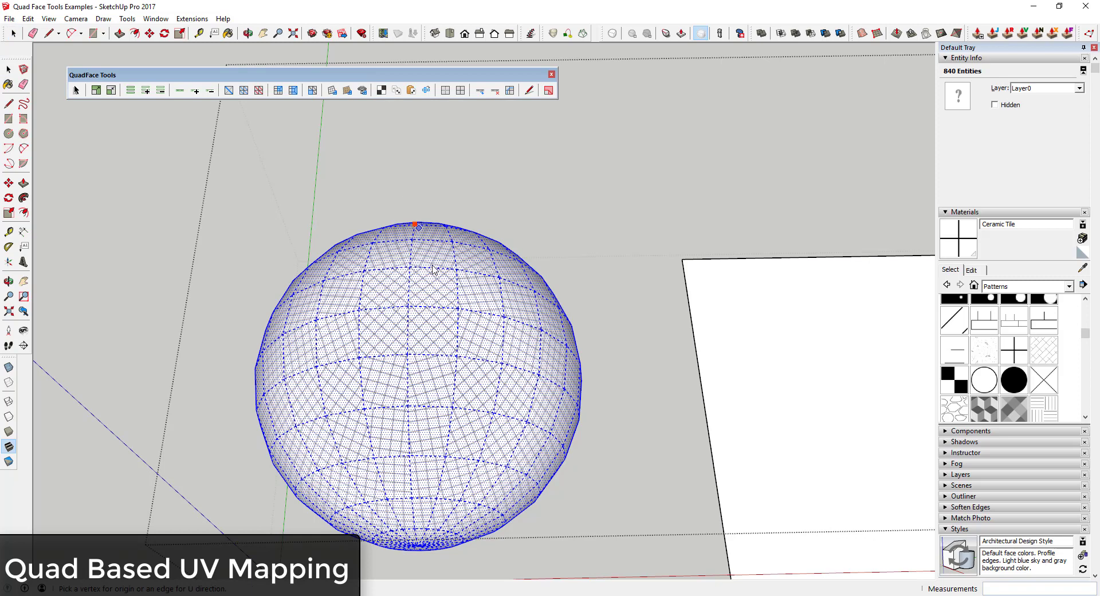
{"action": "left_click", "coordinate": [408, 306]}
{"action": "left_click", "coordinate": [409, 297]}
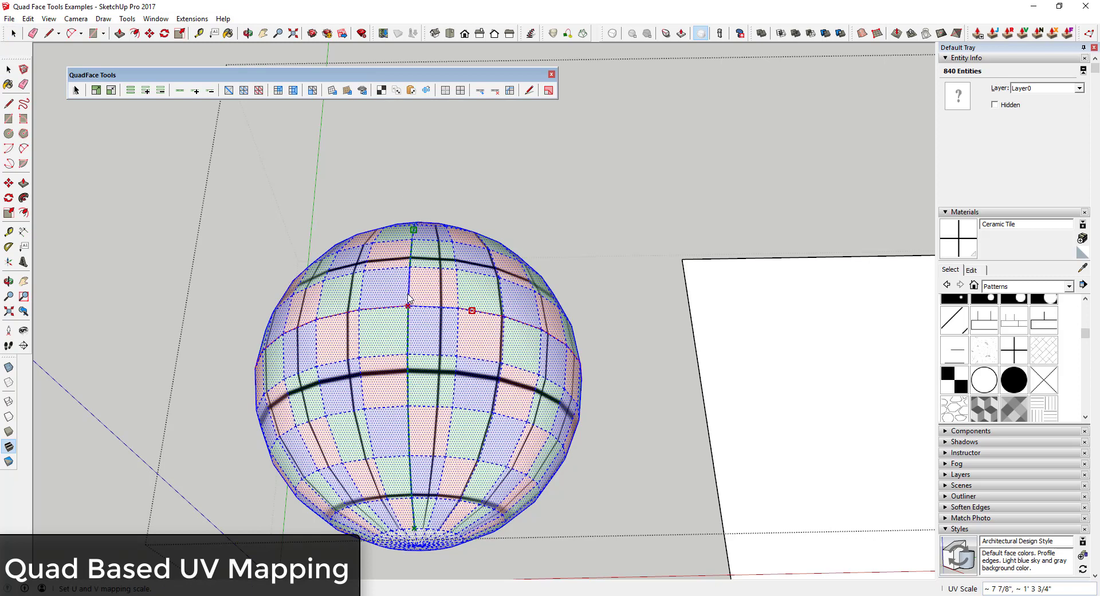
{"action": "middle_click_drag", "start_coordinate": [443, 293], "coordinate": [472, 331]}
Tighten the sphere's UV mapping with the scale handles to a UV scale of 1.00, 1.00 and finish the mapping
{"action": "left_click_drag", "start_coordinate": [470, 307], "coordinate": [434, 306]}
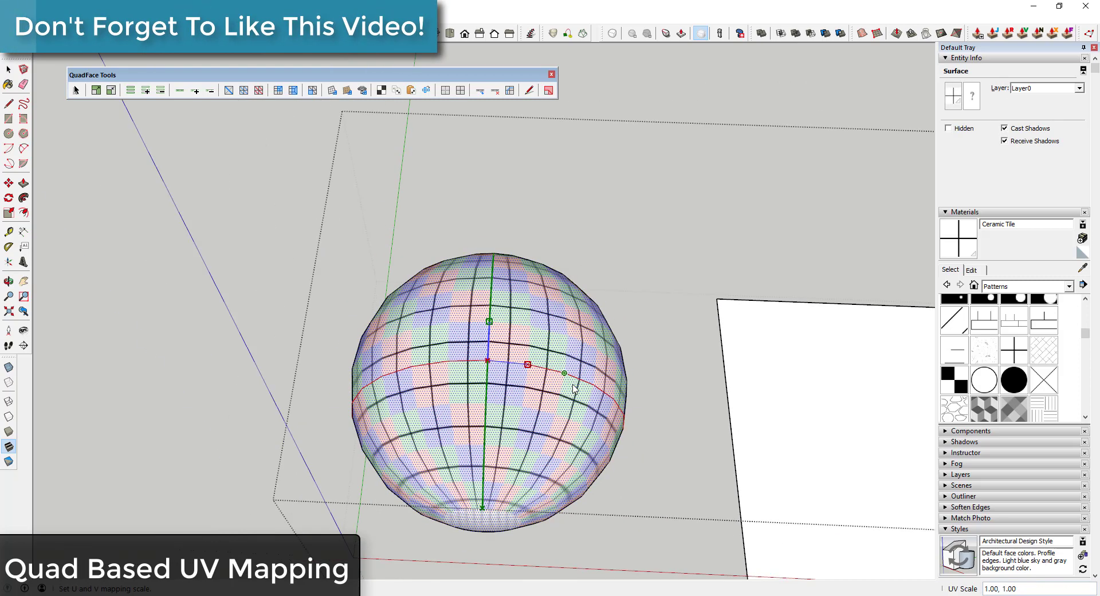
{"action": "scroll", "coordinate": [526, 360], "scroll_direction": "up", "scroll_amount": 2}
{"action": "left_click_drag", "start_coordinate": [526, 360], "coordinate": [516, 359]}
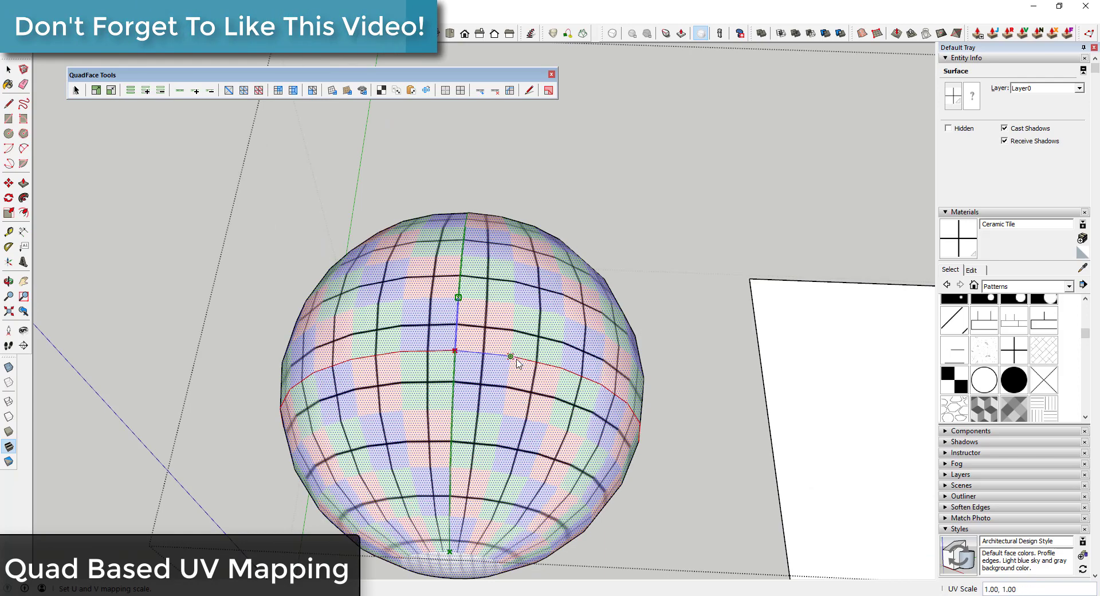
{"action": "scroll", "coordinate": [517, 362], "scroll_direction": "down", "scroll_amount": 5}
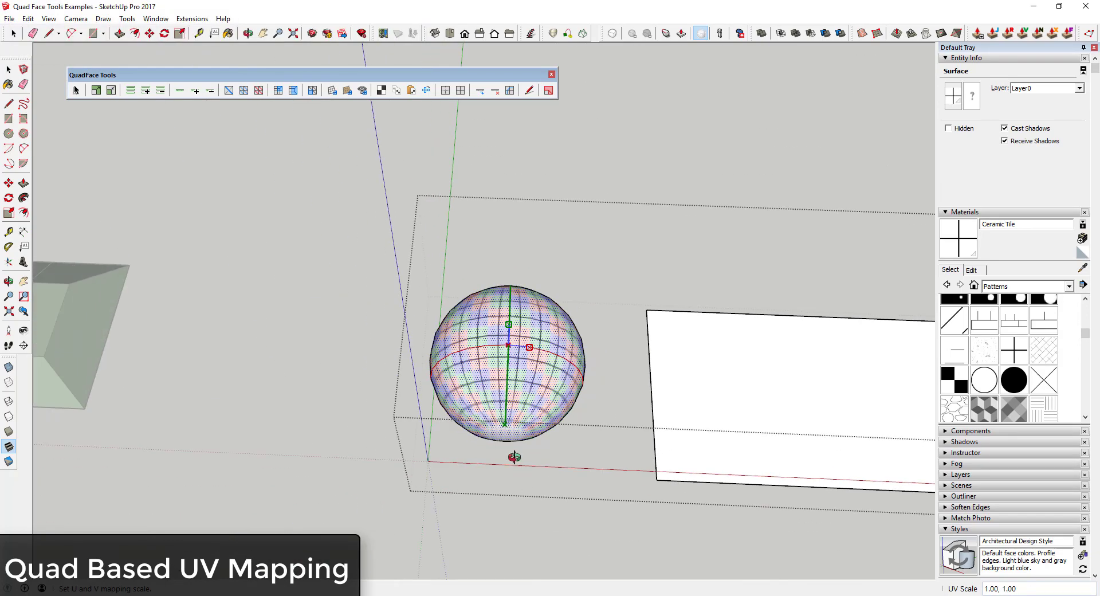
{"action": "scroll", "coordinate": [513, 378], "scroll_direction": "up", "scroll_amount": 4}
{"action": "key", "text": "space"}
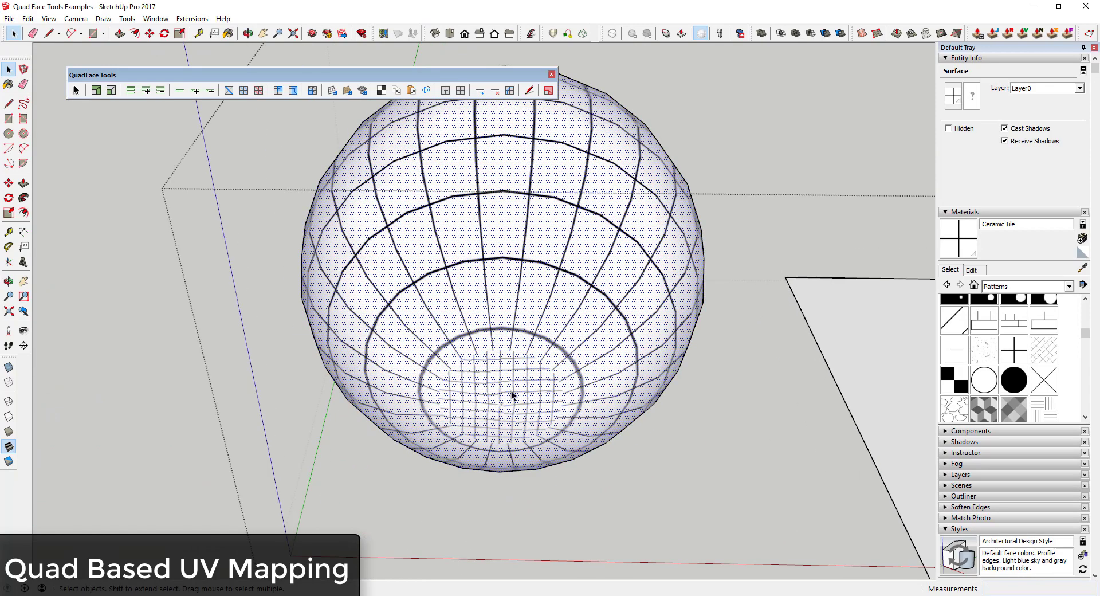
Select the sphere's connected mesh, examine the tile texture around its pole and clear the selection
{"action": "triple_click", "coordinate": [514, 382]}
{"action": "scroll", "coordinate": [514, 383], "scroll_direction": "up", "scroll_amount": 2}
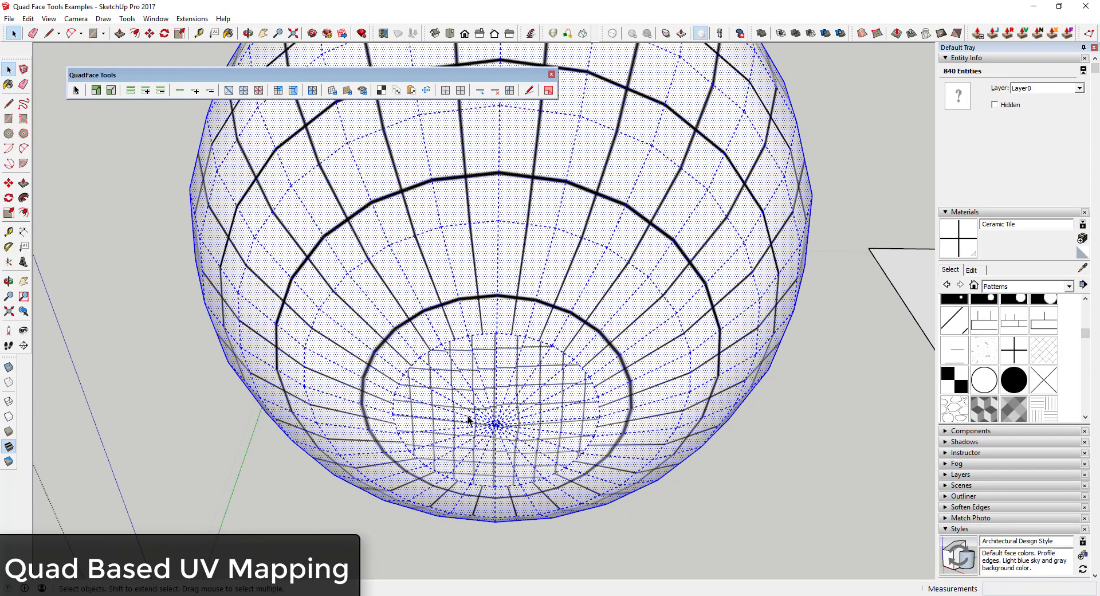
{"action": "scroll", "coordinate": [490, 388], "scroll_direction": "down", "scroll_amount": 2}
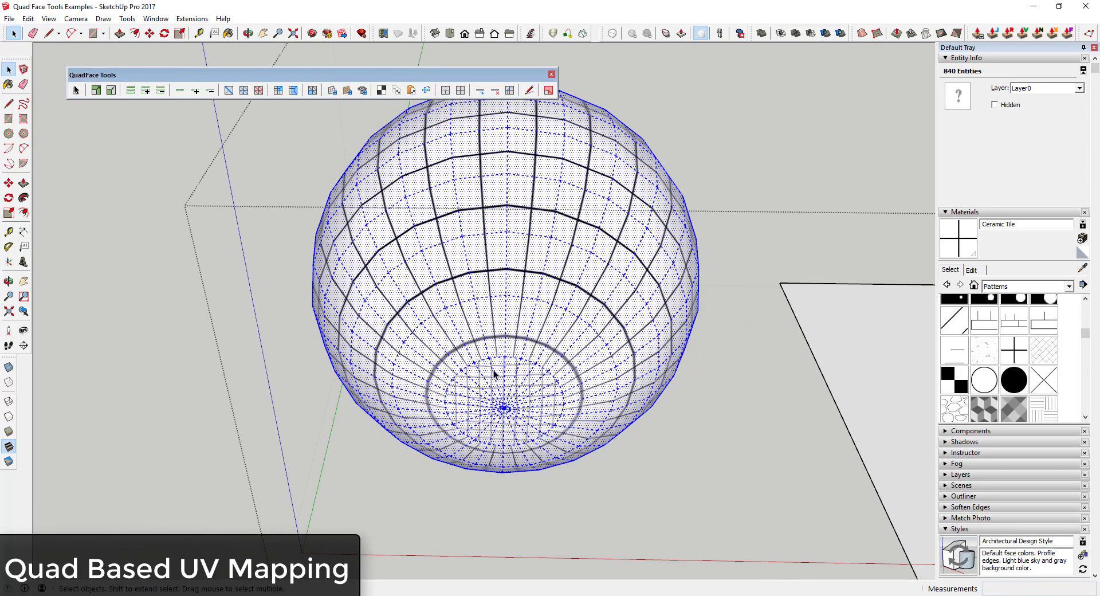
{"action": "scroll", "coordinate": [507, 393], "scroll_direction": "down", "scroll_amount": 2}
{"action": "scroll", "coordinate": [499, 378], "scroll_direction": "up", "scroll_amount": 2}
{"action": "scroll", "coordinate": [481, 339], "scroll_direction": "down", "scroll_amount": 4}
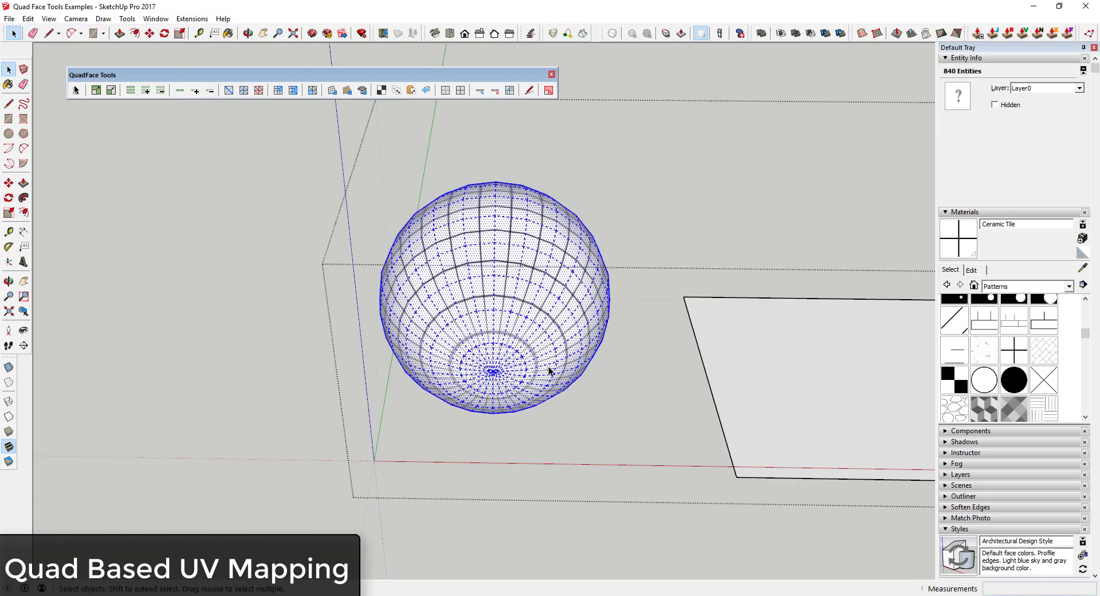
{"action": "left_click", "coordinate": [600, 357]}
Select the whole blank flat grid beside the sphere and delete it
{"action": "middle_click_drag", "start_coordinate": [508, 299], "coordinate": [509, 336]}
{"action": "left_click", "coordinate": [664, 354]}
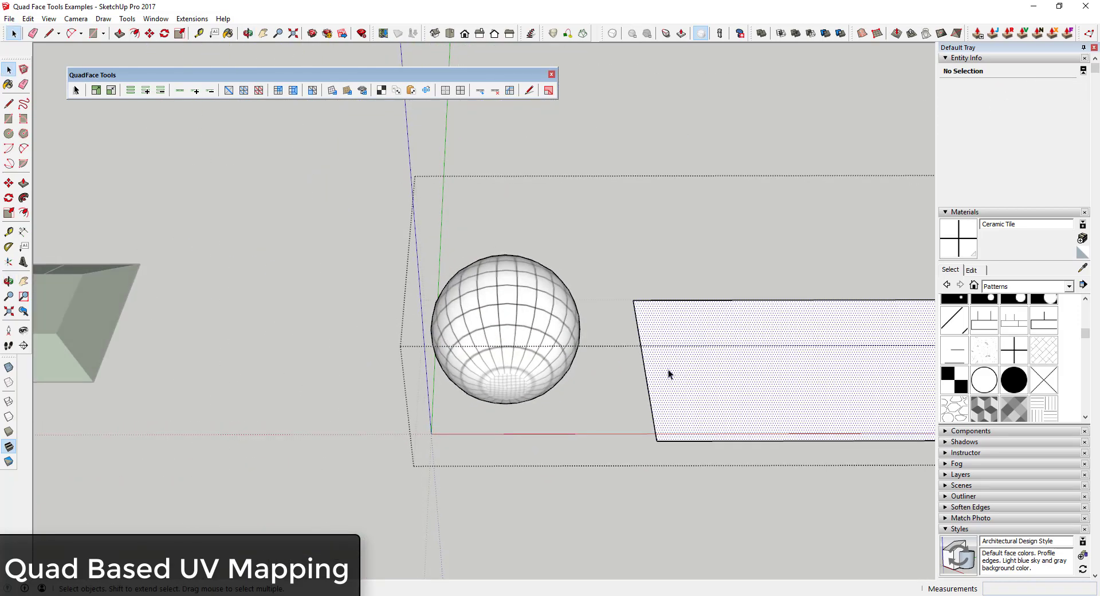
{"action": "middle_click_drag", "start_coordinate": [688, 368], "coordinate": [679, 366]}
{"action": "triple_click", "coordinate": [678, 368]}
{"action": "key", "text": "Delete"}
Select the textured sphere and unwrap its UV grid from an origin on its upper surface, producing a flat grid beside it
{"action": "left_click", "coordinate": [528, 309]}
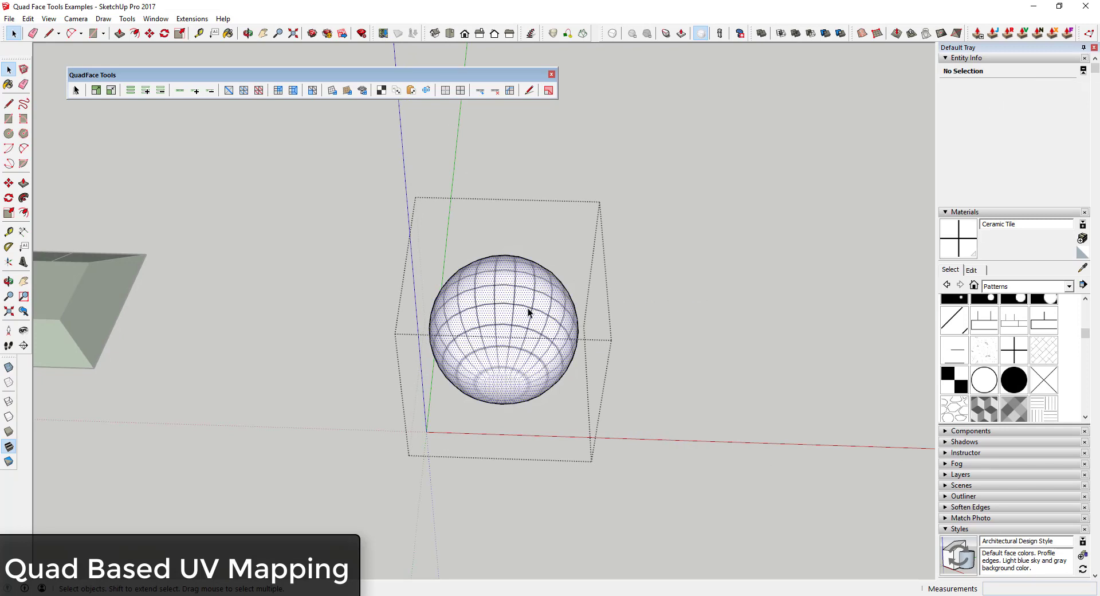
{"action": "left_click", "coordinate": [427, 92]}
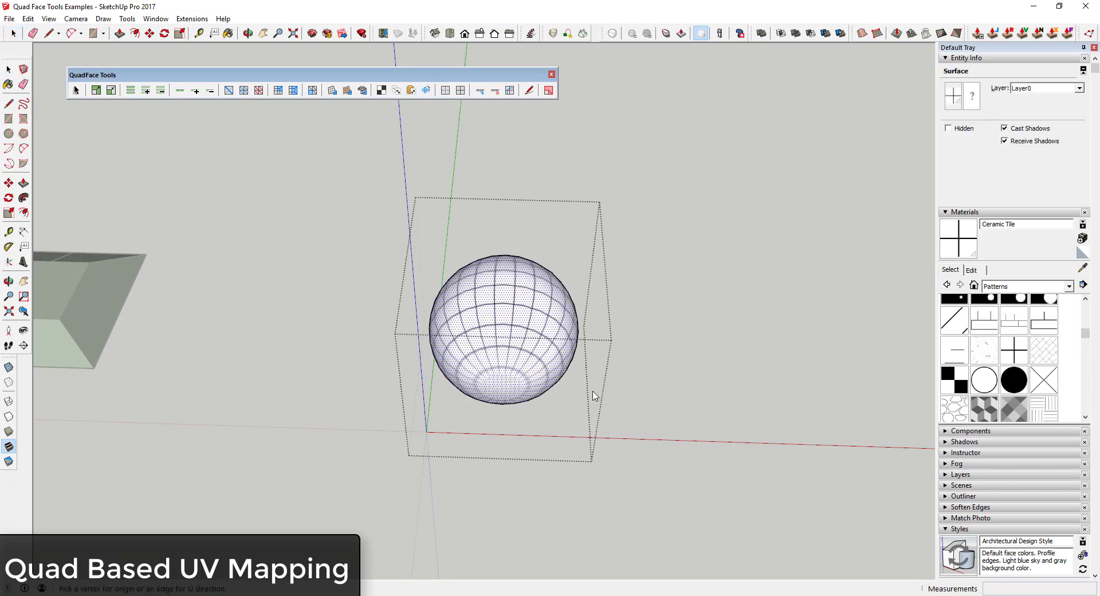
{"action": "scroll", "coordinate": [514, 294], "scroll_direction": "up", "scroll_amount": 3}
{"action": "left_click", "coordinate": [503, 282]}
{"action": "left_click", "coordinate": [649, 373]}
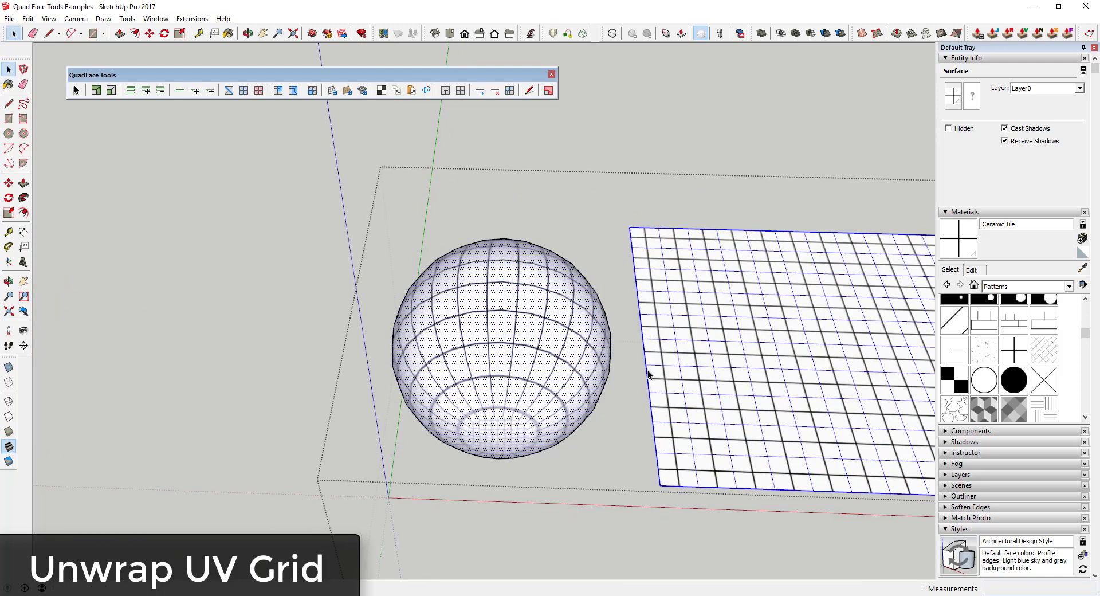
Select the unwrapped grid group and move it a short distance away from the sphere along the red axis
{"action": "scroll", "coordinate": [501, 345], "scroll_direction": "down", "scroll_amount": 3}
{"action": "scroll", "coordinate": [871, 403], "scroll_direction": "up", "scroll_amount": 2}
{"action": "middle_click_drag", "start_coordinate": [847, 386], "coordinate": [681, 348], "text": "shift"}
{"action": "scroll", "coordinate": [680, 348], "scroll_direction": "down", "scroll_amount": 1}
{"action": "scroll", "coordinate": [675, 345], "scroll_direction": "up", "scroll_amount": 1}
{"action": "left_click", "coordinate": [649, 337]}
{"action": "scroll", "coordinate": [457, 322], "scroll_direction": "down", "scroll_amount": 3}
{"action": "middle_click_drag", "start_coordinate": [457, 322], "coordinate": [457, 346]}
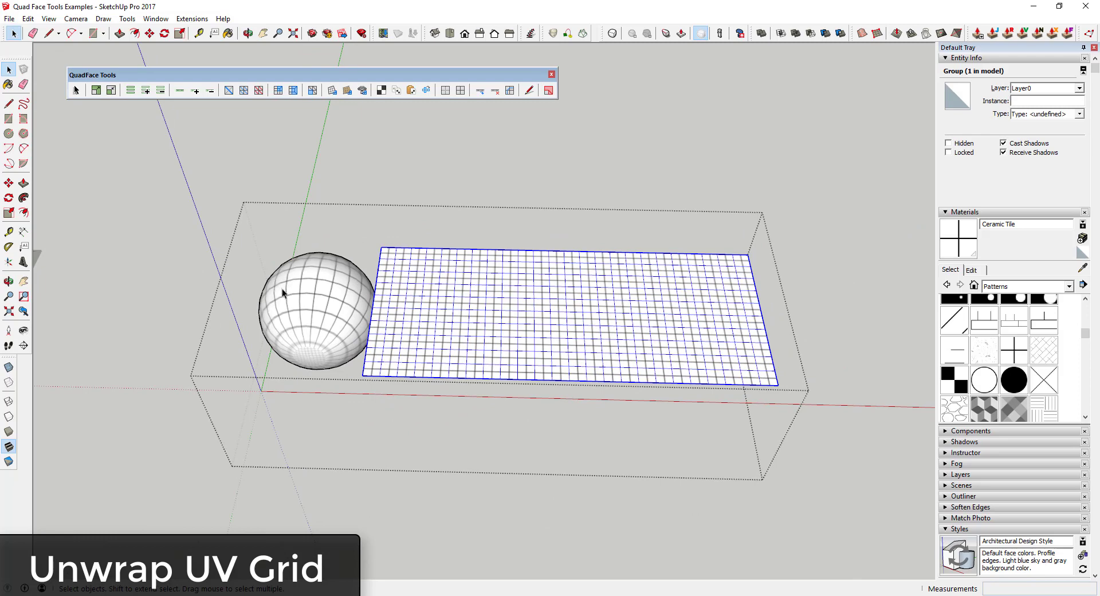
{"action": "key", "text": "m"}
{"action": "left_click", "coordinate": [362, 376]}
{"action": "left_click", "coordinate": [419, 378]}
{"action": "key", "text": "space"}
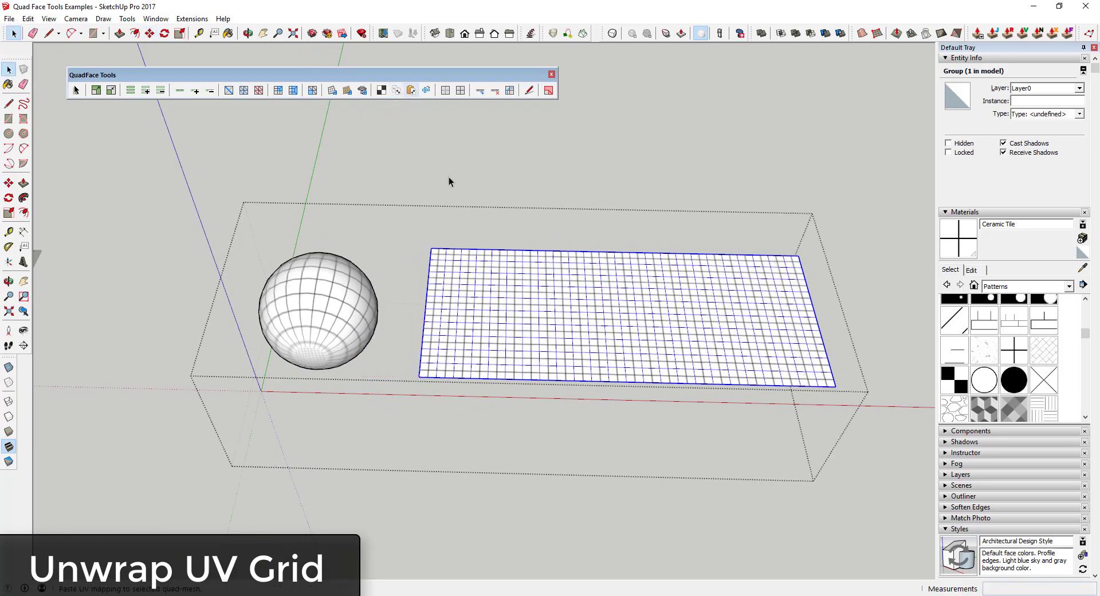
Open the unwrapped grid group, examine its quads and tile texture, and compare them with the textured sphere
{"action": "double_click", "coordinate": [560, 297]}
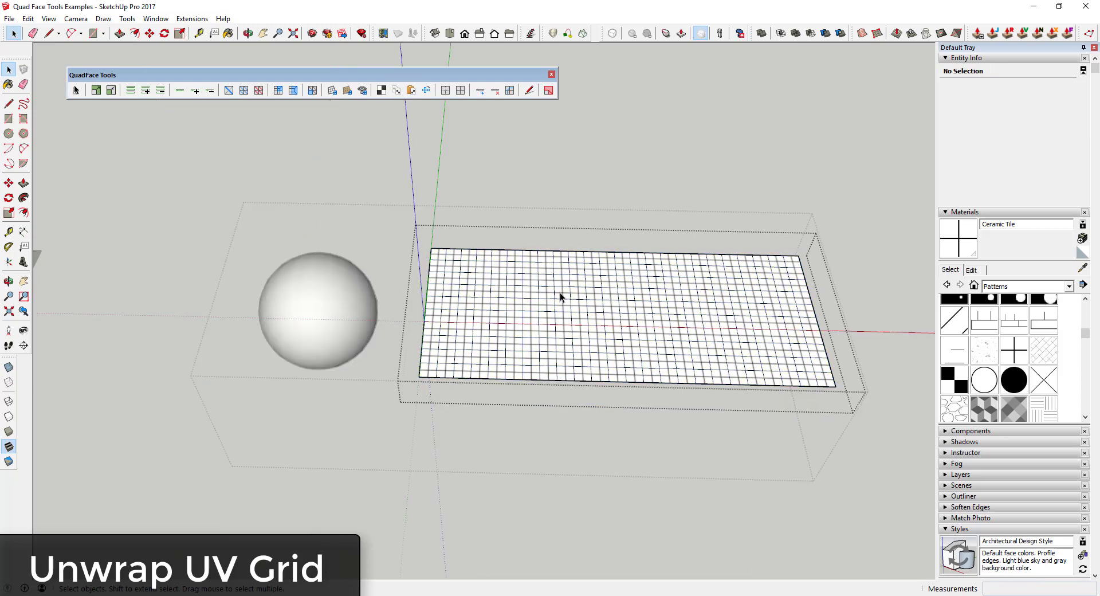
{"action": "left_click", "coordinate": [561, 296]}
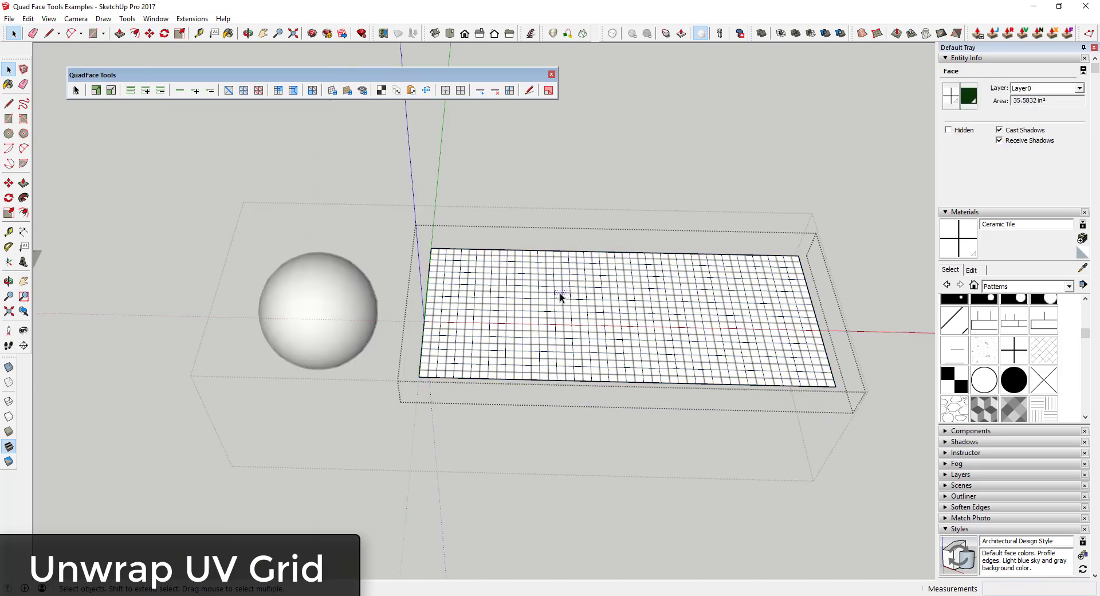
{"action": "triple_click", "coordinate": [561, 297]}
{"action": "right_click", "coordinate": [563, 297]}
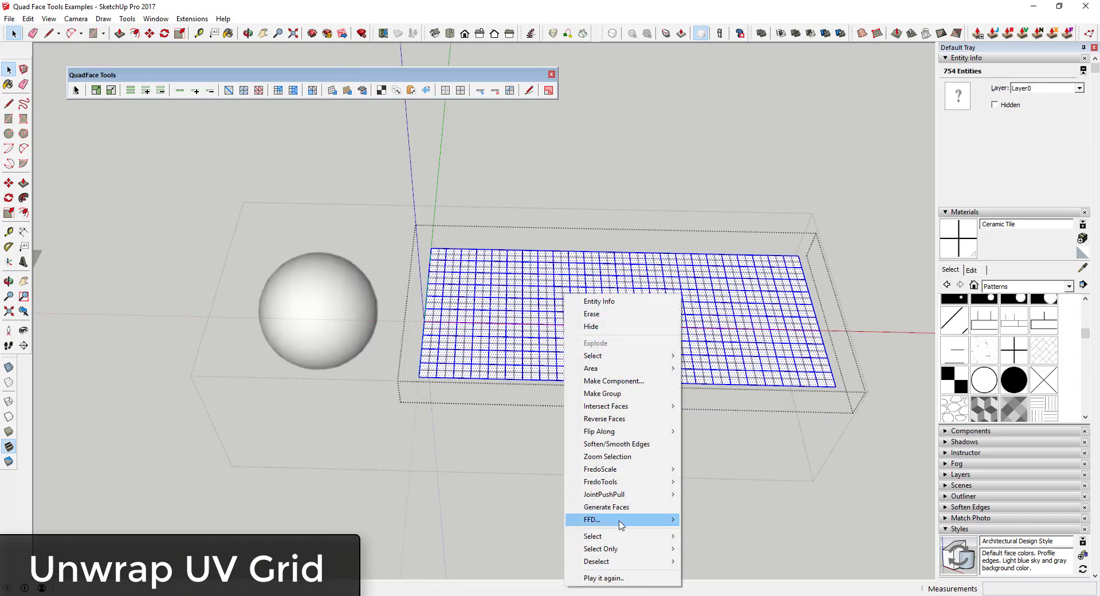
{"action": "left_click", "coordinate": [536, 320]}
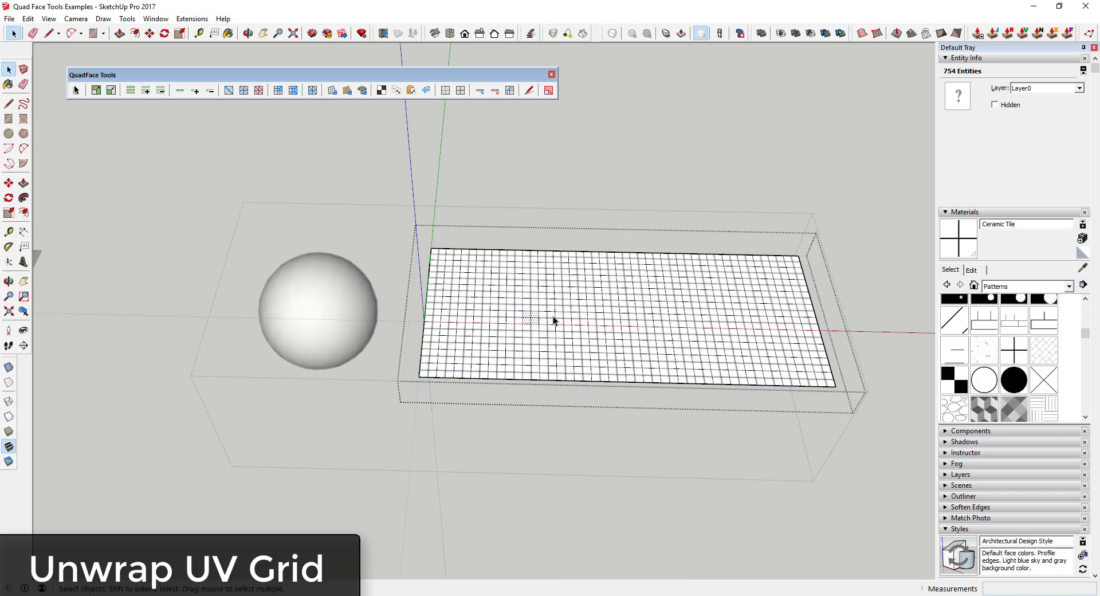
{"action": "left_click", "coordinate": [373, 386]}
{"action": "scroll", "coordinate": [630, 410], "scroll_direction": "down", "scroll_amount": 2}
{"action": "scroll", "coordinate": [441, 343], "scroll_direction": "up", "scroll_amount": 3}
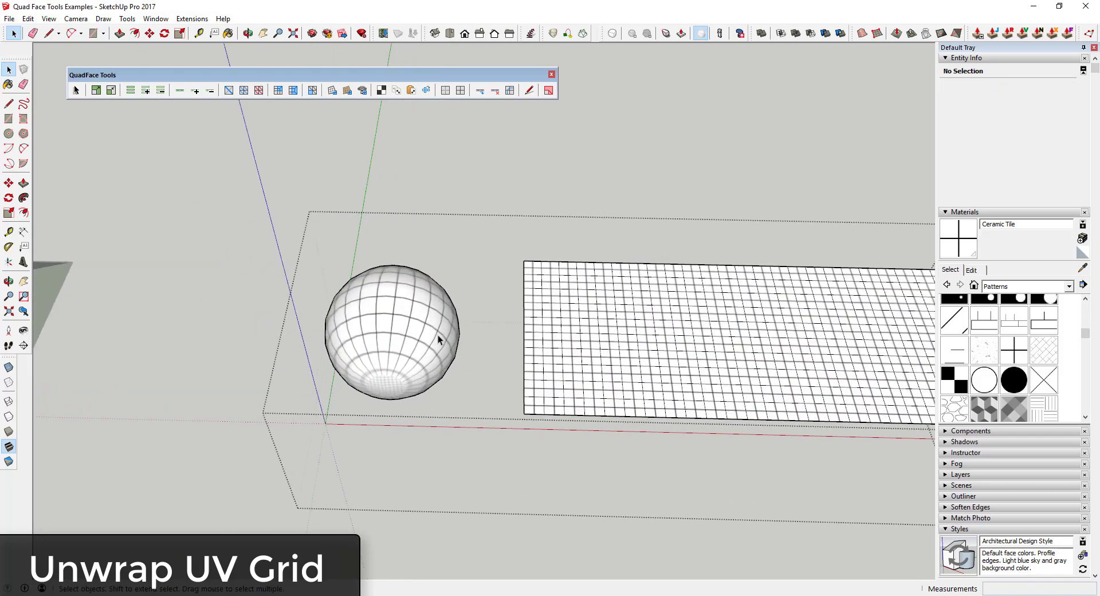
{"action": "scroll", "coordinate": [334, 297], "scroll_direction": "down", "scroll_amount": 2}
{"action": "scroll", "coordinate": [598, 354], "scroll_direction": "up", "scroll_amount": 3}
{"action": "scroll", "coordinate": [564, 326], "scroll_direction": "down", "scroll_amount": 2}
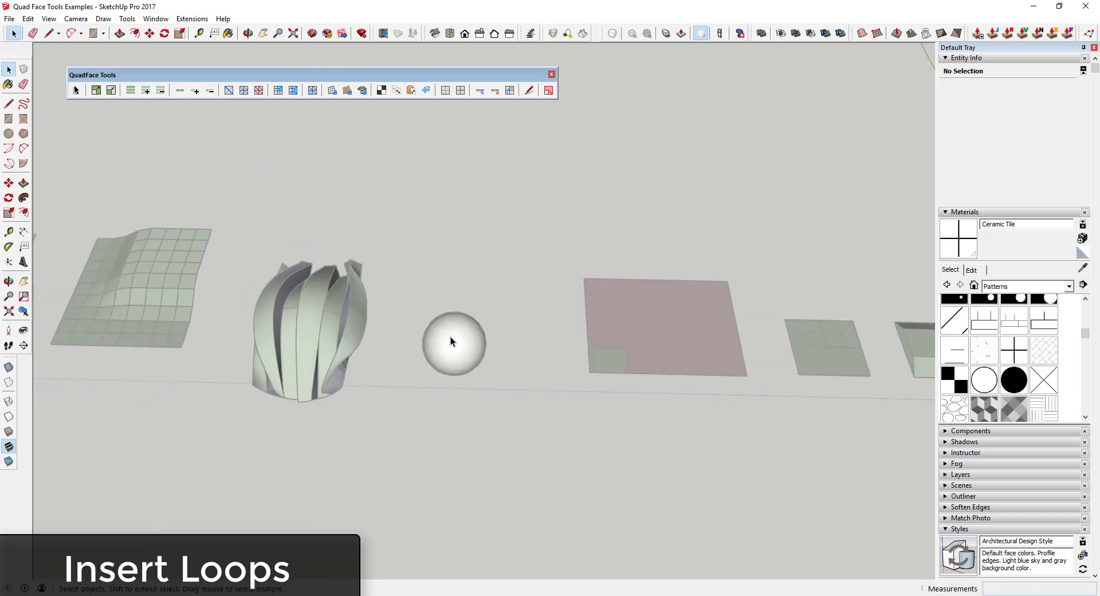
Open the plain white sphere group for editing and show its hidden geometry
{"action": "double_click", "coordinate": [449, 336]}
{"action": "scroll", "coordinate": [456, 336], "scroll_direction": "up", "scroll_amount": 5}
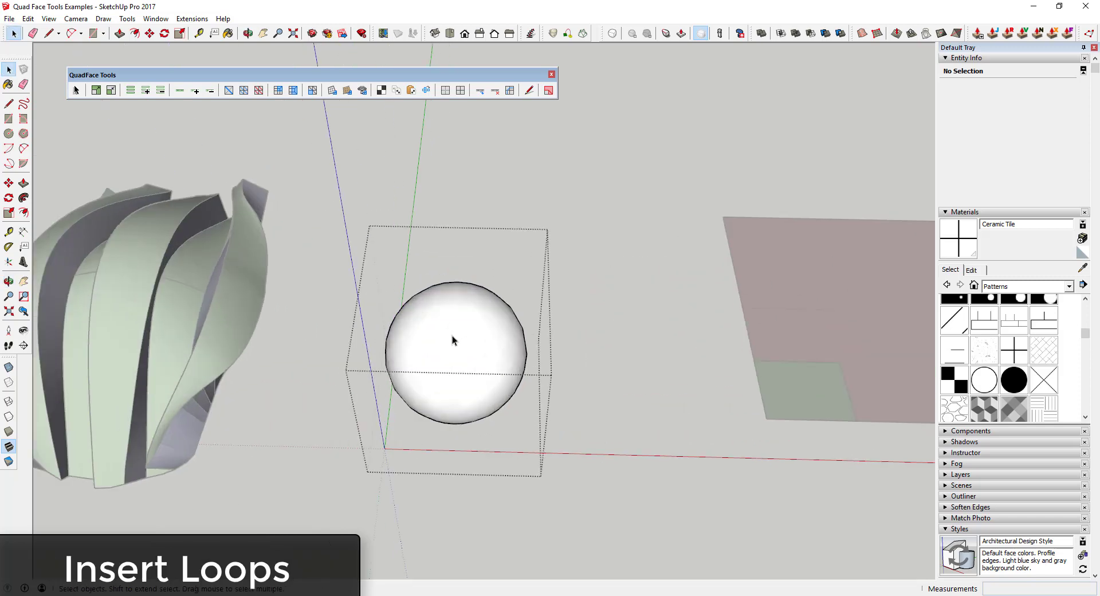
{"action": "left_click", "coordinate": [49, 19]}
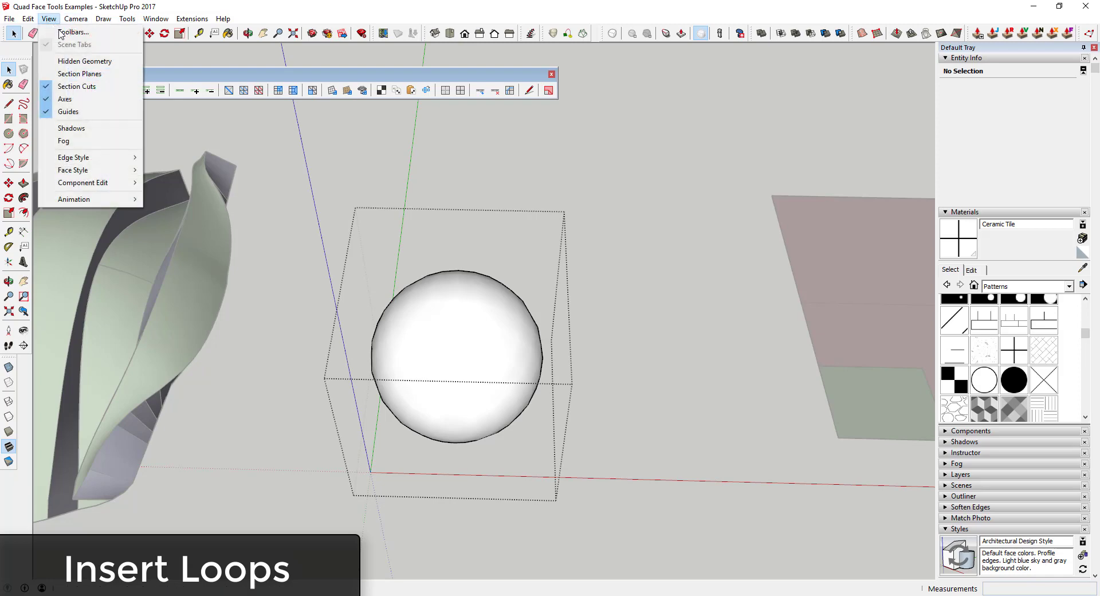
{"action": "left_click", "coordinate": [80, 61]}
{"action": "scroll", "coordinate": [440, 321], "scroll_direction": "up", "scroll_amount": 3}
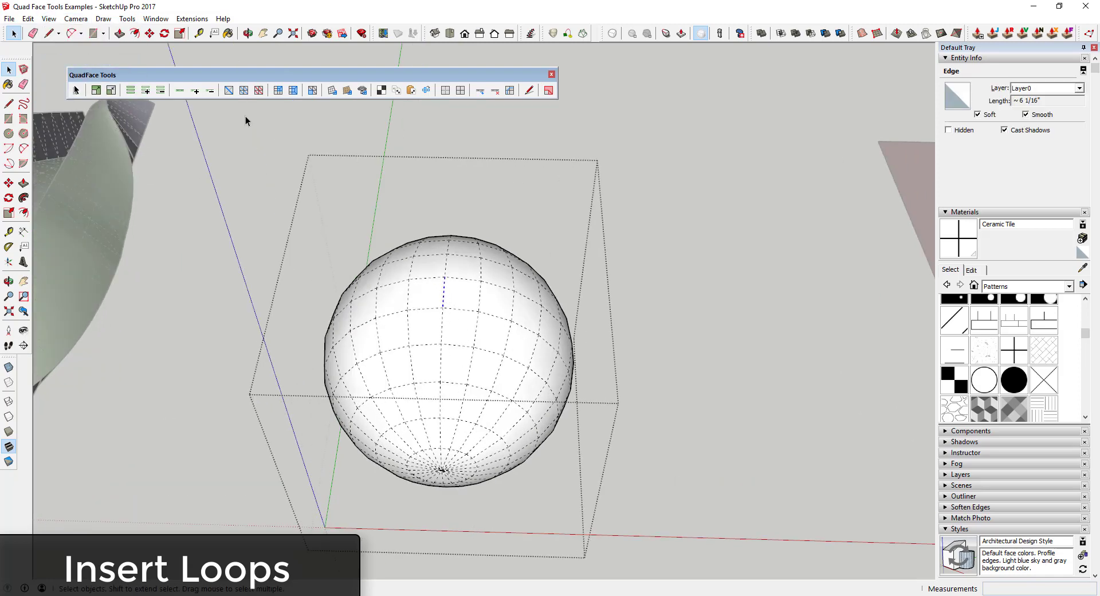
Select a full vertical edge loop on the sphere, add a neighbouring vertical edge, and expand the selection to rings of vertical edges
{"action": "left_click", "coordinate": [180, 90]}
{"action": "left_click", "coordinate": [482, 304], "text": "shift"}
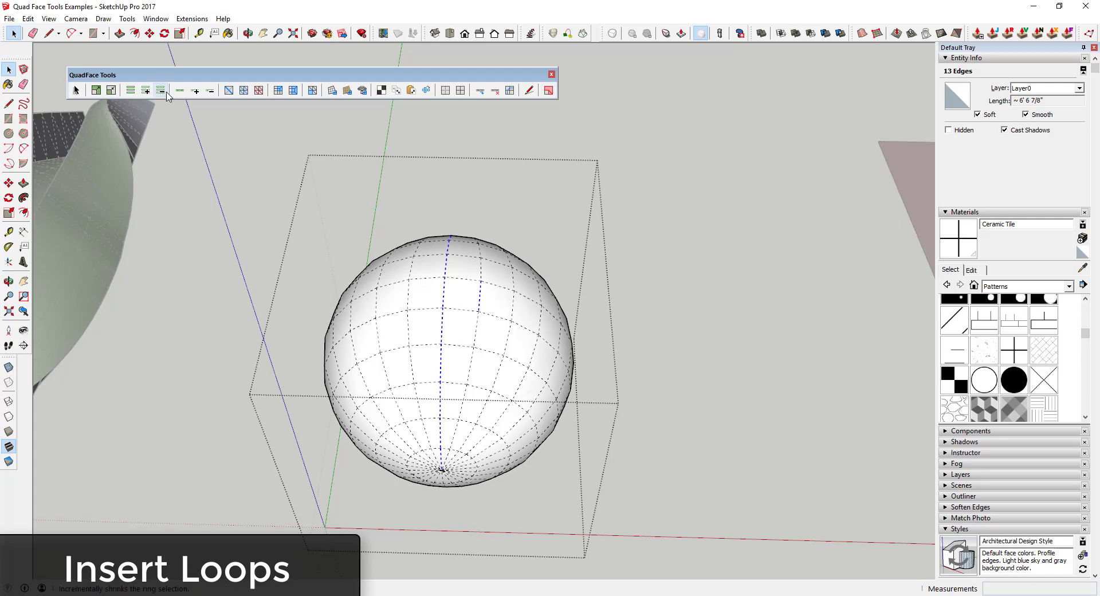
{"action": "left_click", "coordinate": [129, 92]}
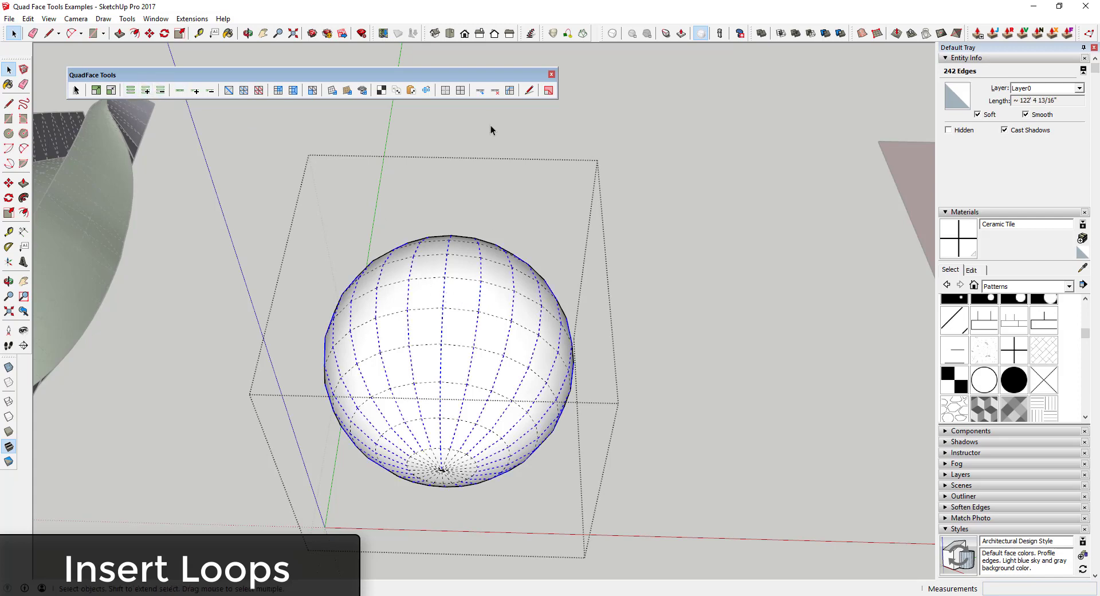
Insert horizontal loops through the sphere's selected vertical edges, and insert vertical loops through the resulting horizontal edges
{"action": "left_click", "coordinate": [481, 90]}
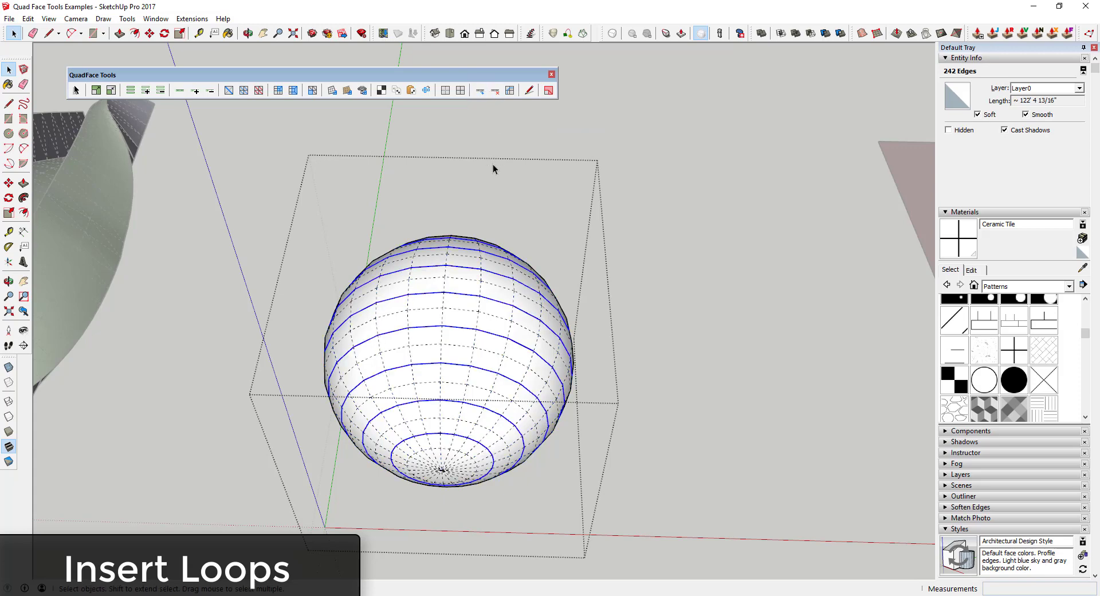
{"action": "left_click", "coordinate": [481, 91]}
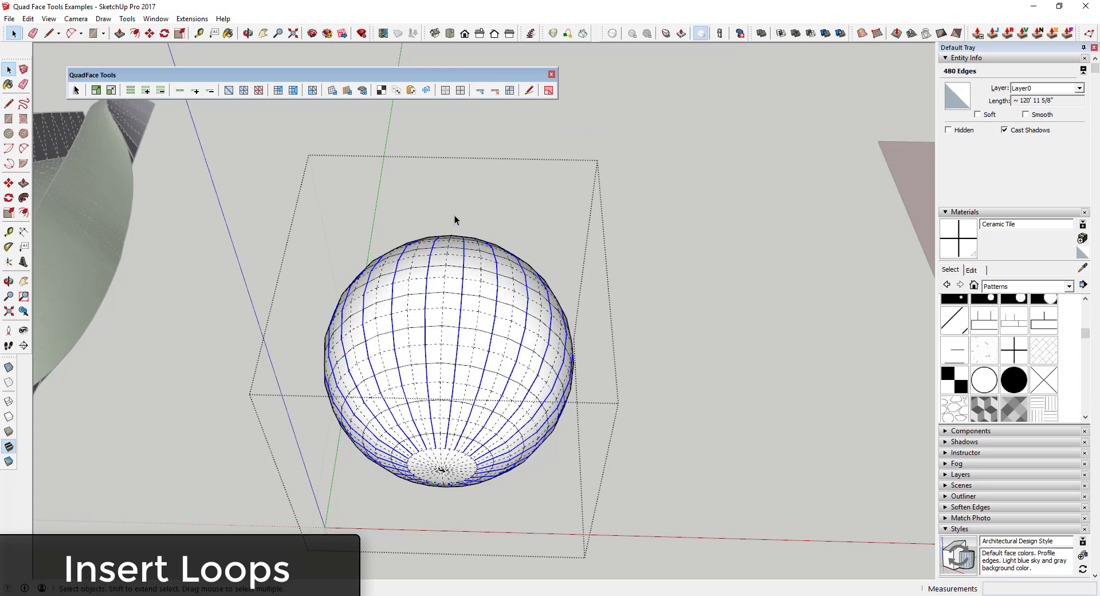
{"action": "scroll", "coordinate": [488, 304], "scroll_direction": "up", "scroll_amount": 3}
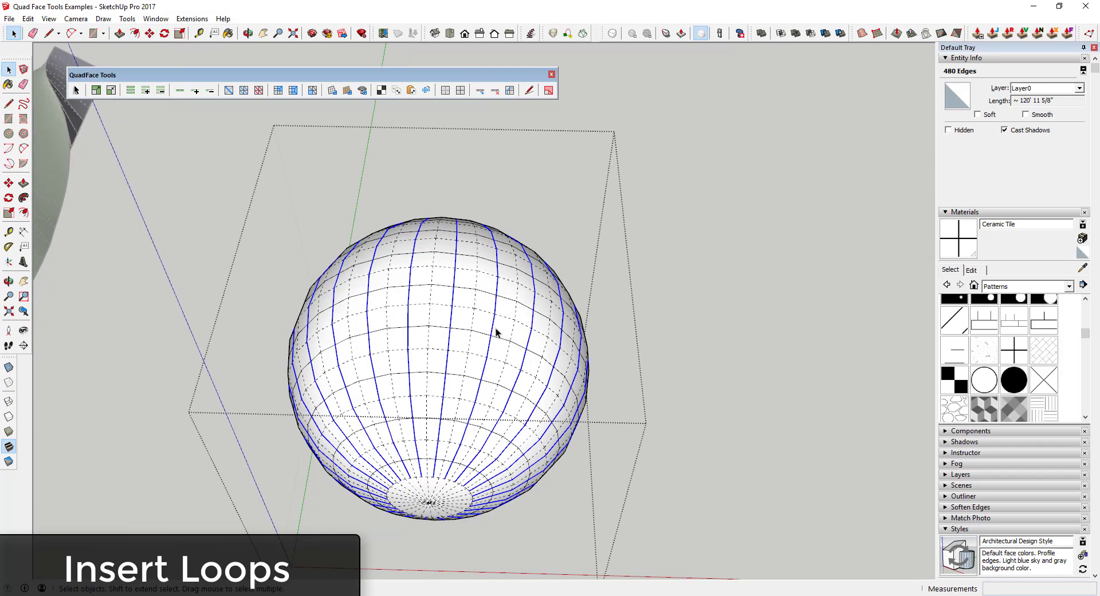
{"action": "scroll", "coordinate": [471, 324], "scroll_direction": "down", "scroll_amount": 3}
{"action": "scroll", "coordinate": [470, 327], "scroll_direction": "up", "scroll_amount": 2}
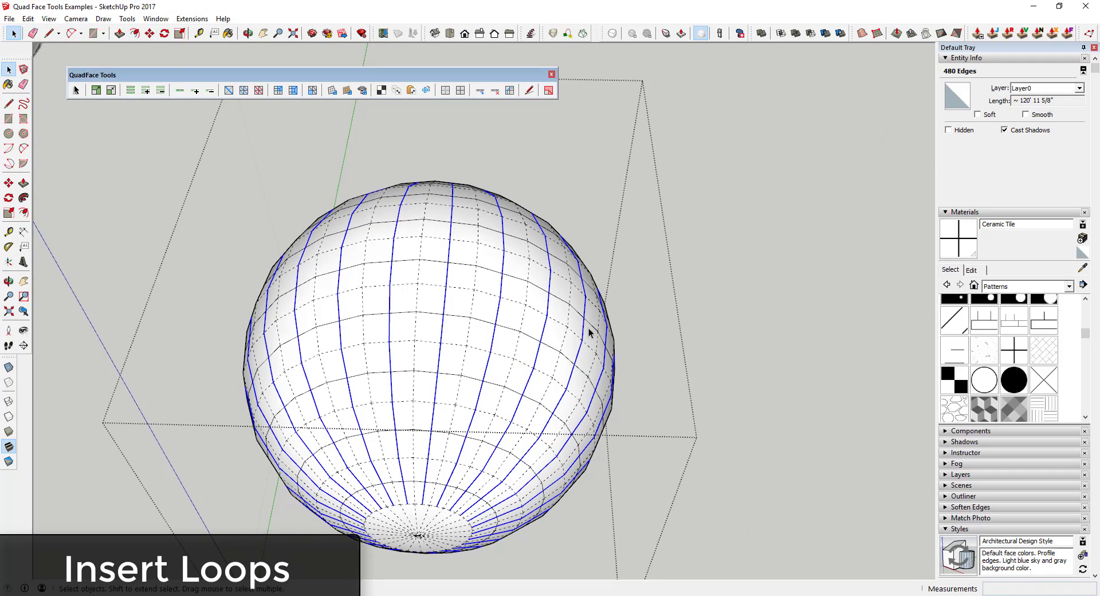
Insert another set of horizontal loops through the sphere's selected vertical loops, and select a single horizontal edge on the front
{"action": "scroll", "coordinate": [508, 341], "scroll_direction": "down", "scroll_amount": 3}
{"action": "scroll", "coordinate": [550, 349], "scroll_direction": "up", "scroll_amount": 4}
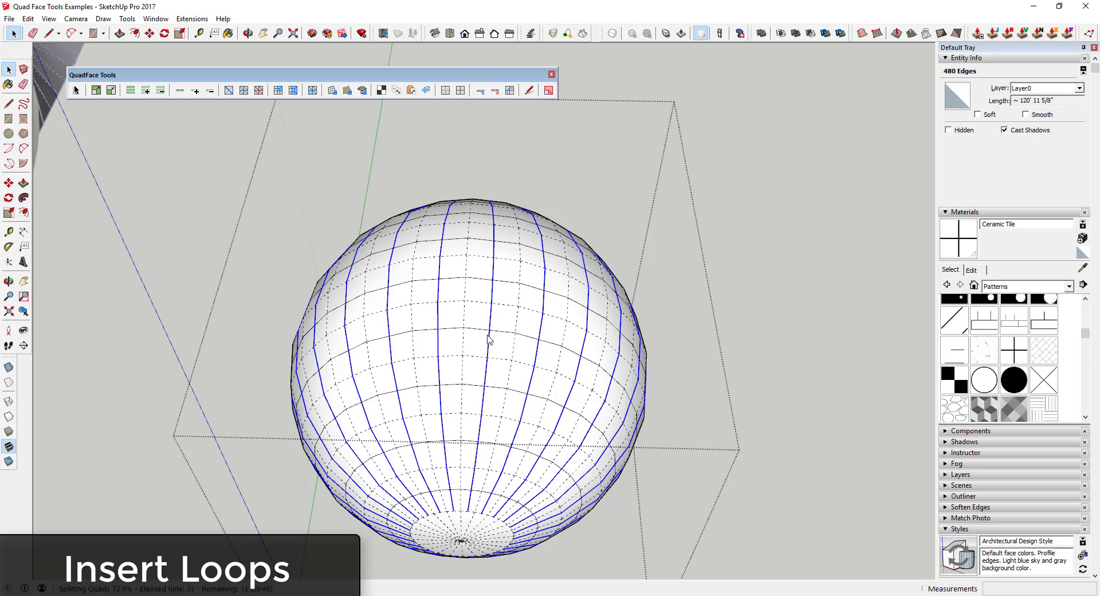
{"action": "middle_click_drag", "start_coordinate": [503, 278], "coordinate": [518, 401]}
{"action": "scroll", "coordinate": [518, 406], "scroll_direction": "up", "scroll_amount": 2}
{"action": "scroll", "coordinate": [490, 310], "scroll_direction": "down", "scroll_amount": 4}
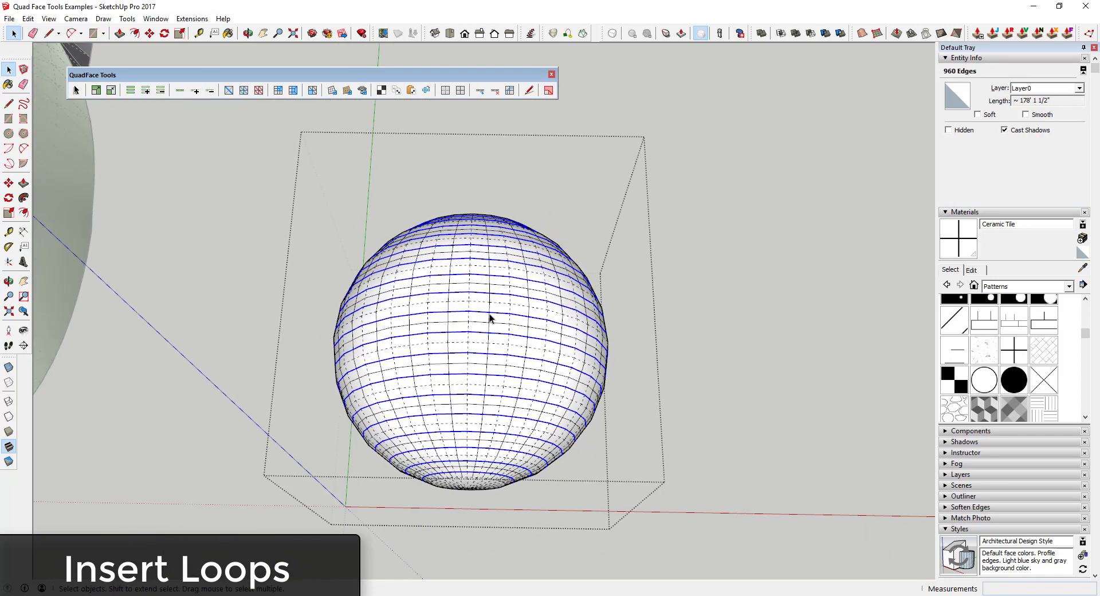
{"action": "left_click", "coordinate": [461, 313]}
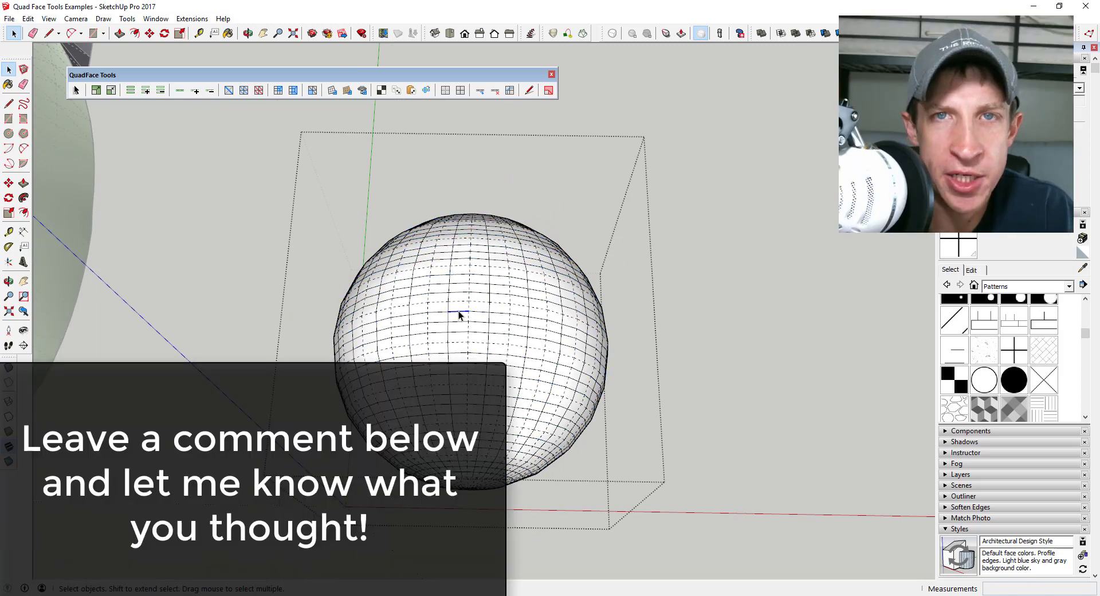